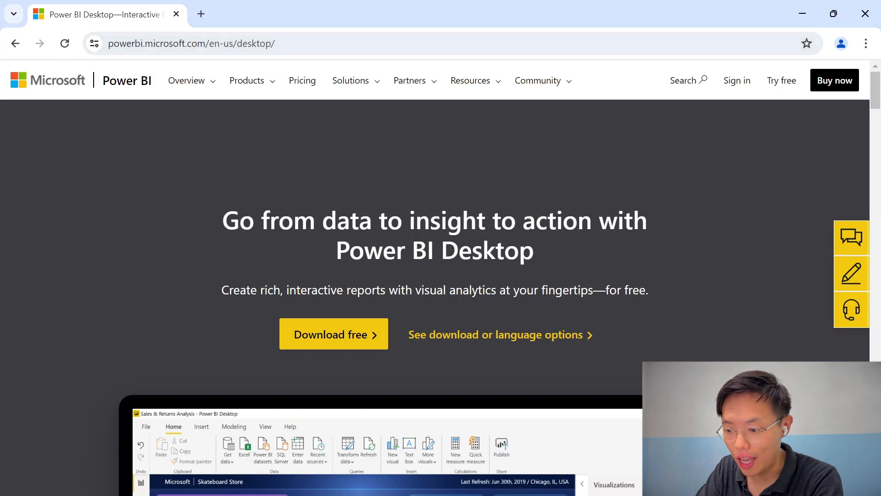
Download Power BI Desktop from its website and open it from the Microsoft Store
click(348, 344)
click(506, 171)
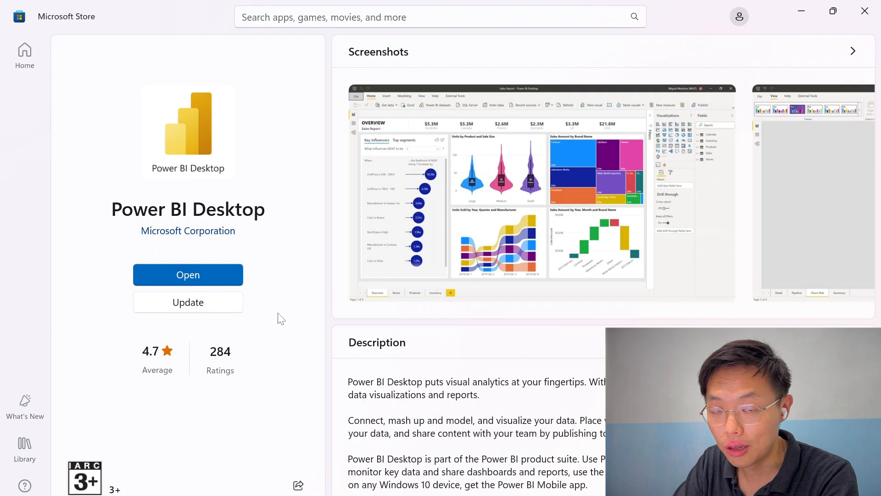
click(215, 285)
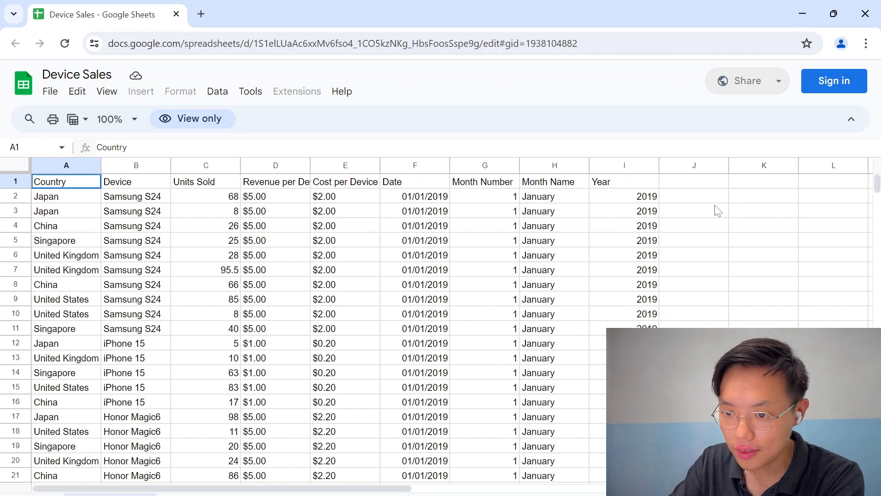
Download the Device Sales spreadsheet as a Microsoft Excel (.xlsx) file
click(48, 94)
mouse_move(108, 260)
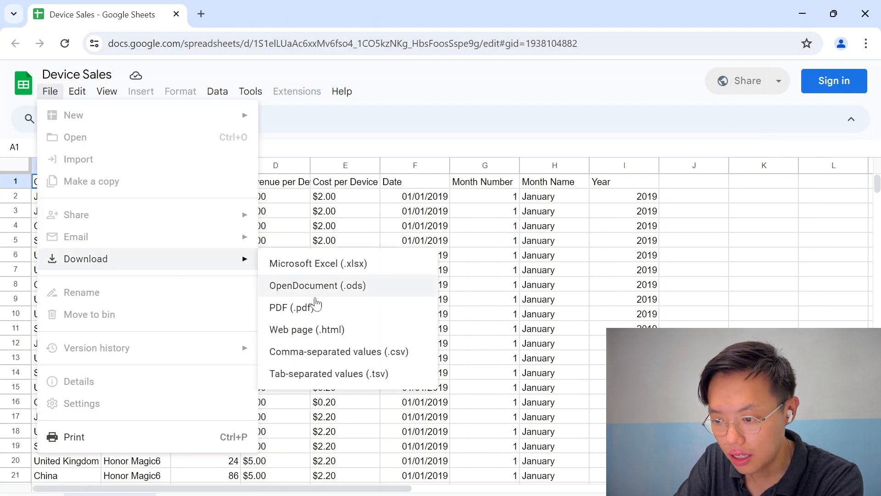
click(334, 268)
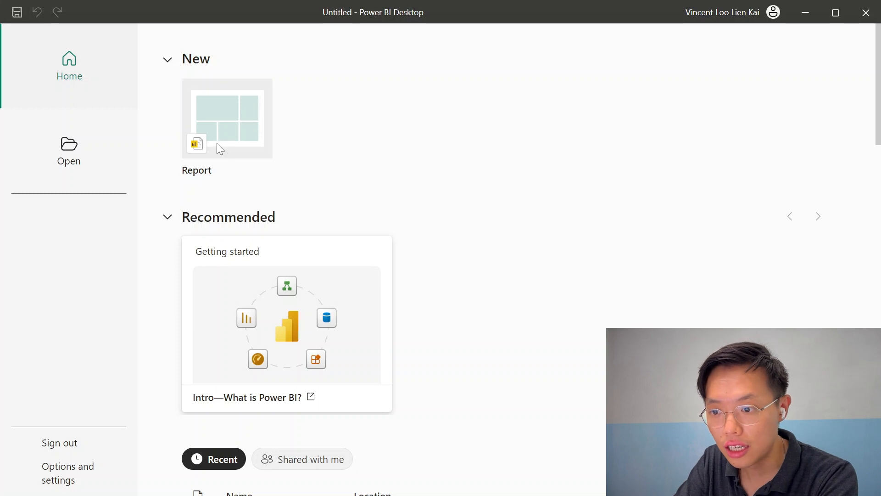
Start a new blank report and import the Device Sales.xlsx workbook from the Downloads folder
click(234, 119)
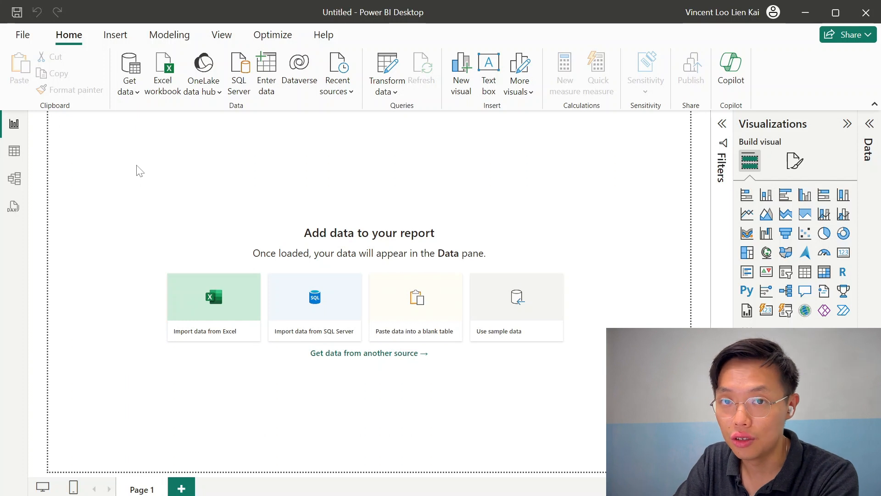
click(129, 92)
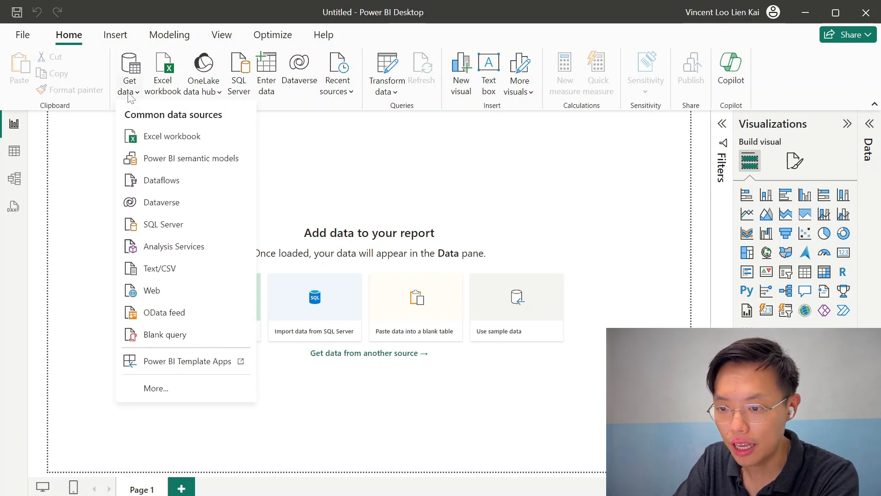
click(156, 137)
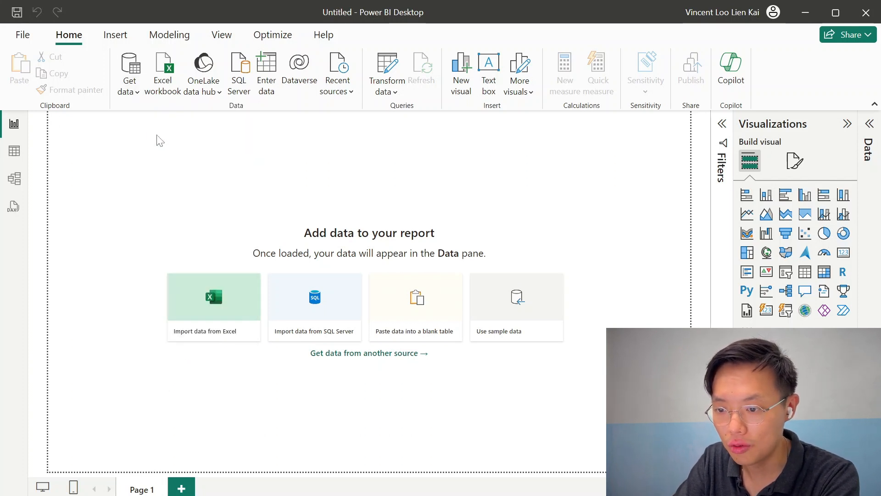
click(194, 130)
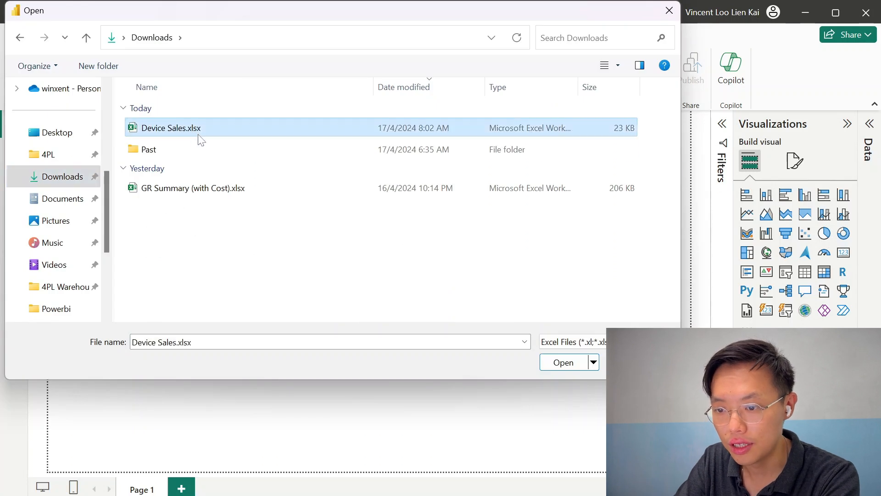
click(569, 365)
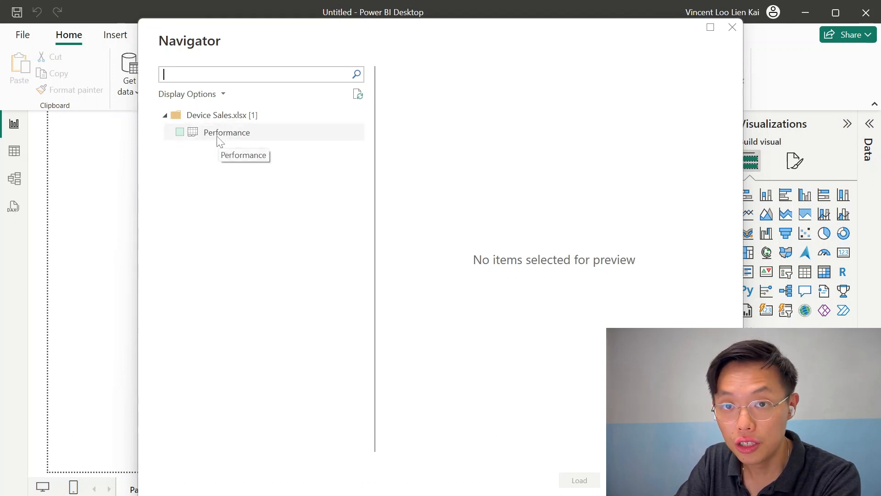
Select the Performance sheet and open it for transformation in Power Query
click(179, 132)
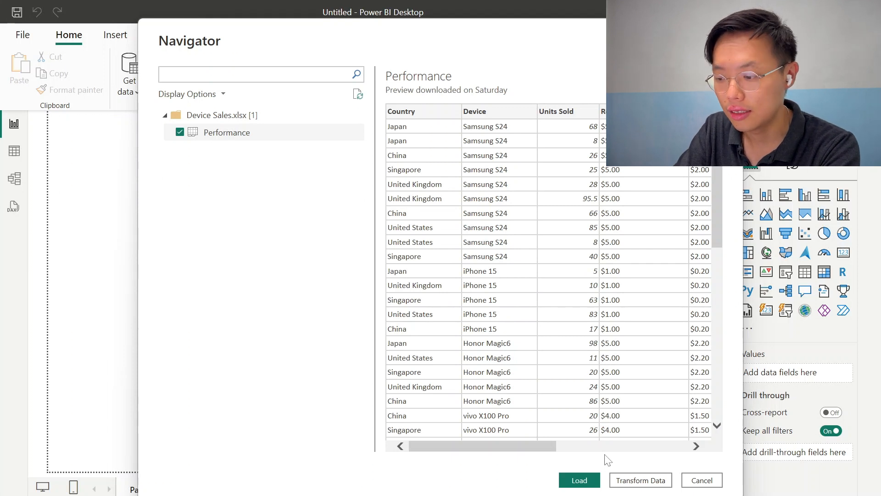
click(640, 479)
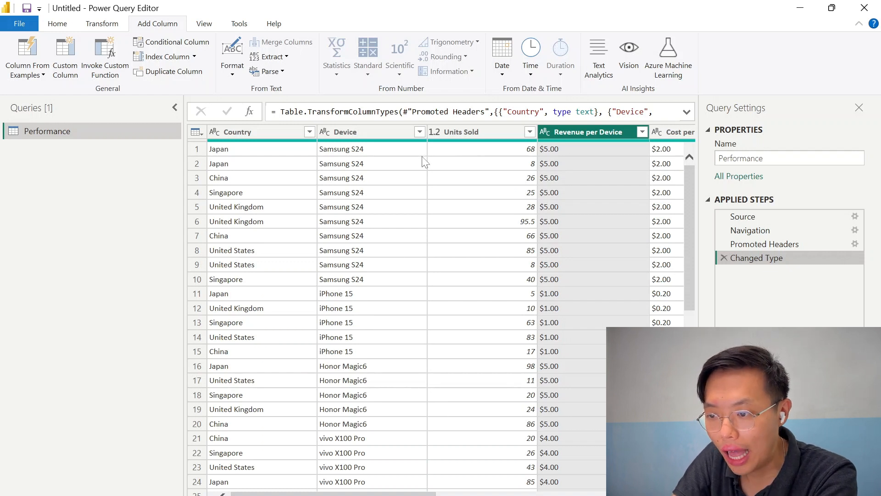
Filter the Device column to exclude iPhone 15 rows
click(419, 132)
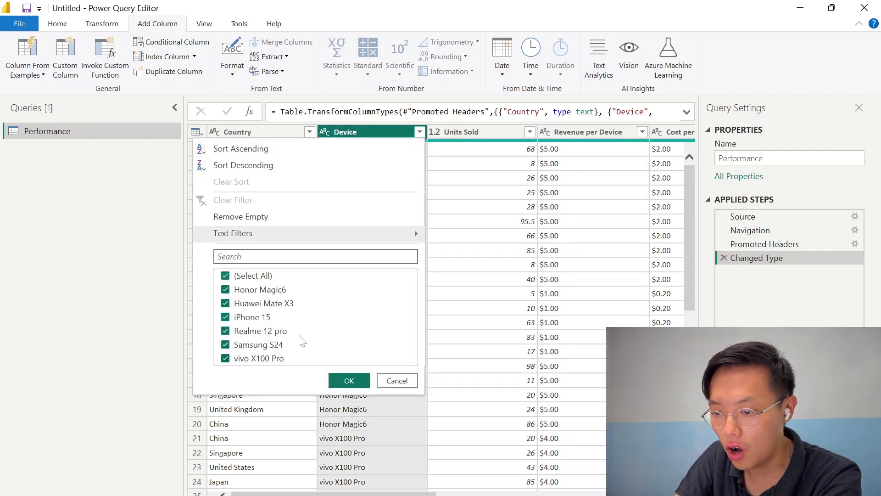
click(225, 317)
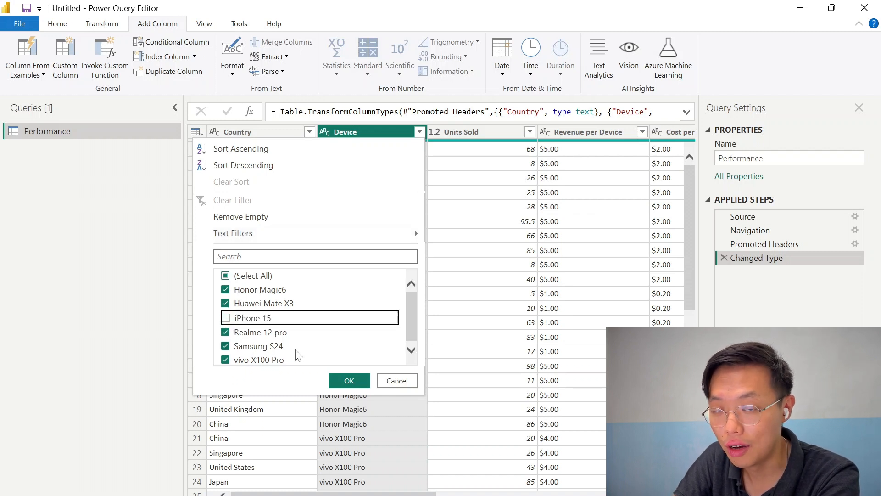
click(348, 380)
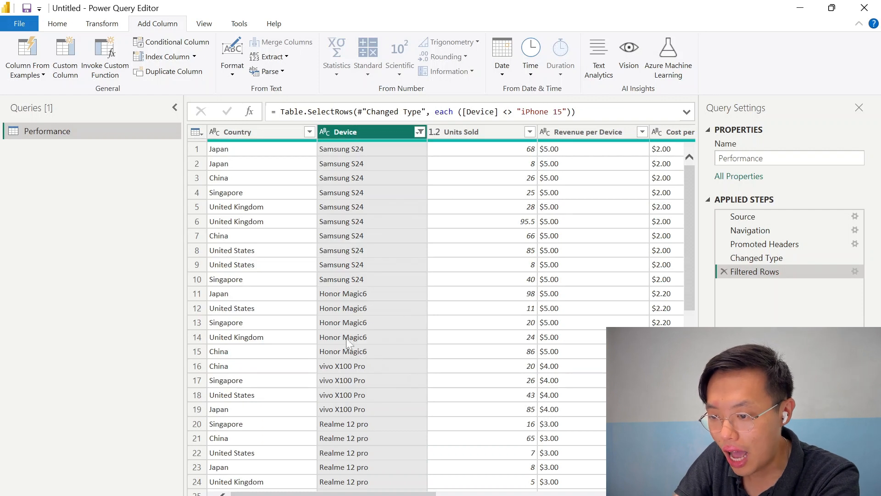
Change the Units Sold column's data type to Whole Number
scroll(399, 303, down, 13)
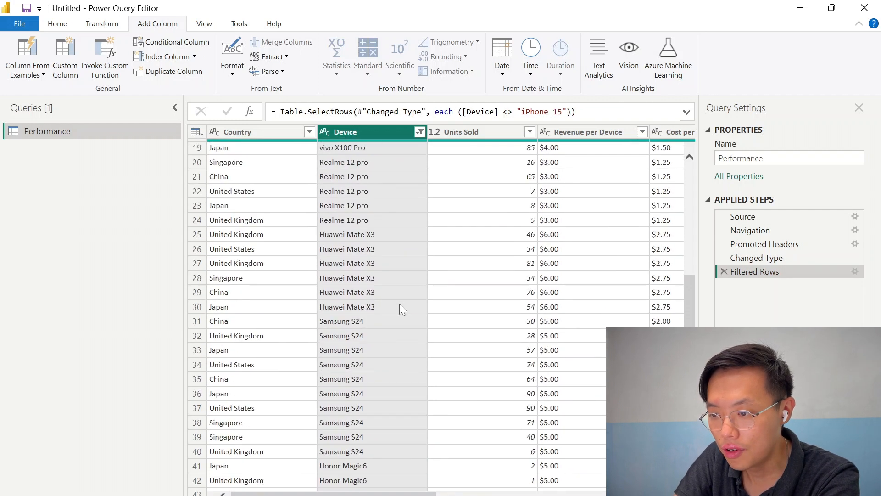
scroll(399, 304, down, 4)
scroll(400, 304, up, 17)
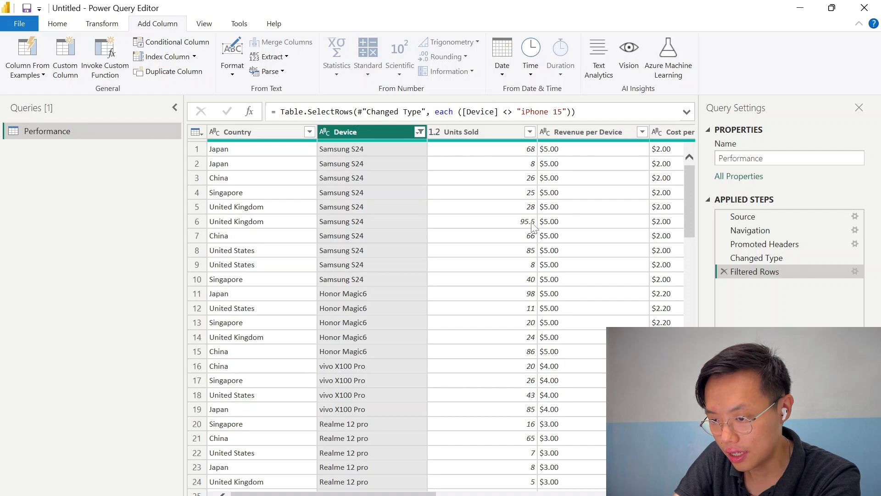
click(433, 131)
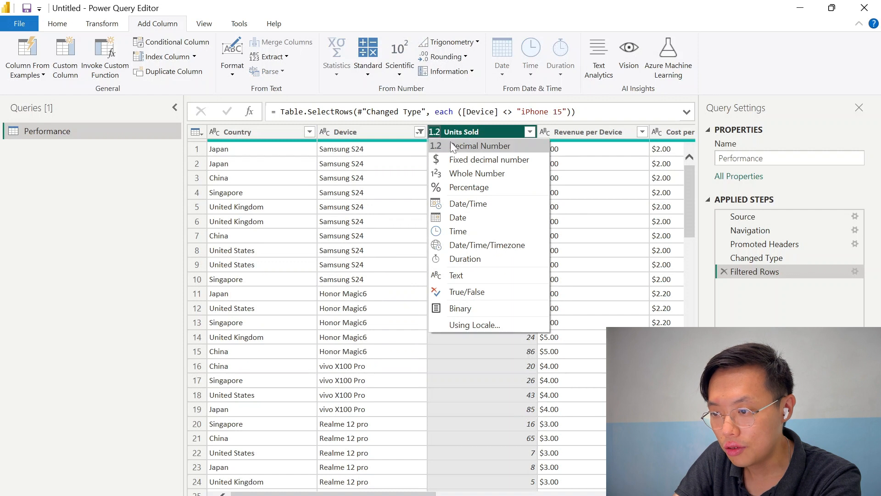
click(483, 175)
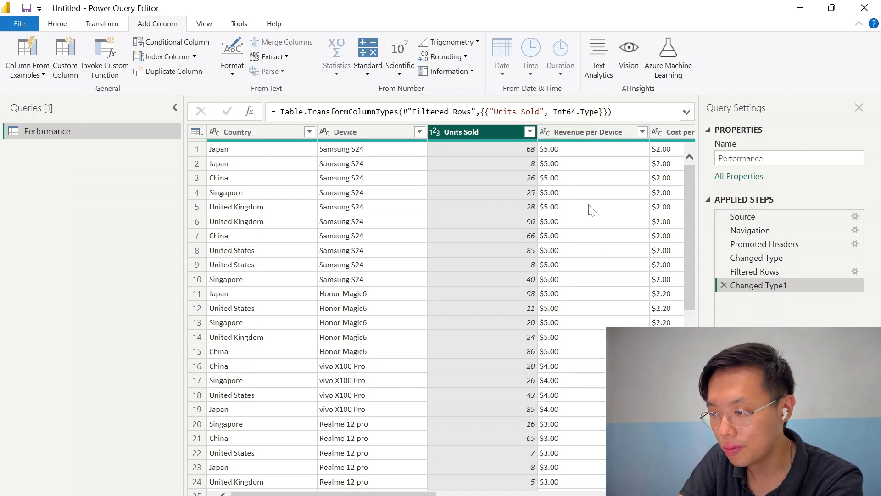
Replace the $ sign with nothing in Revenue per Device and set its type to Decimal Number
scroll(590, 207, right, 4)
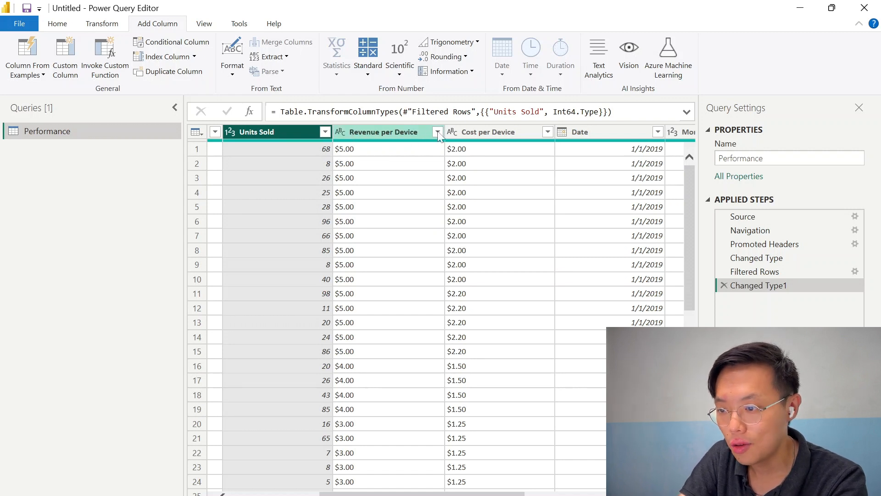
right_click(389, 136)
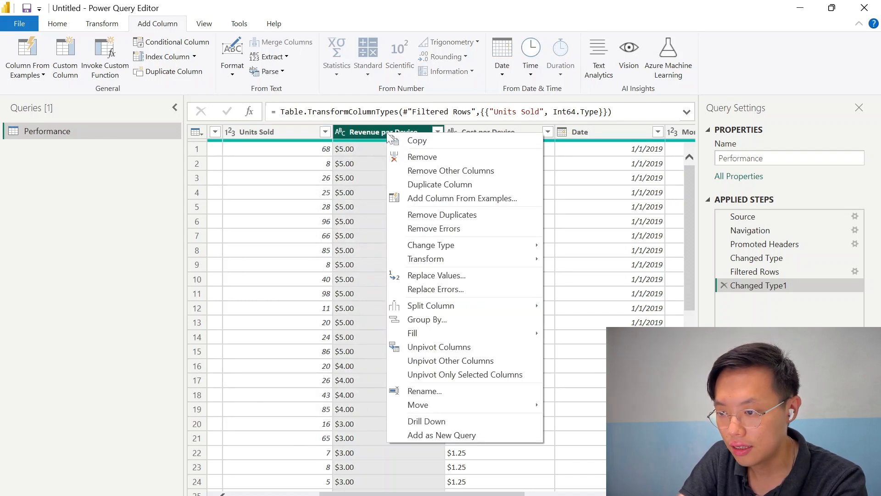
click(446, 275)
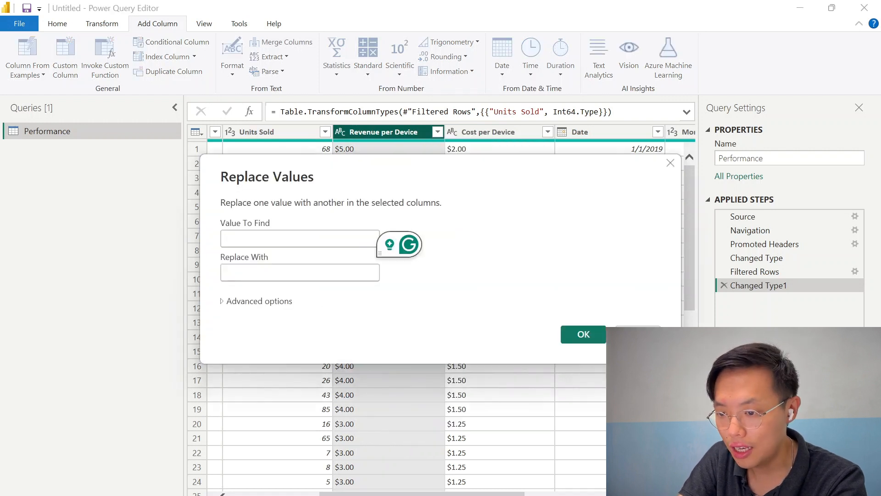
text($)
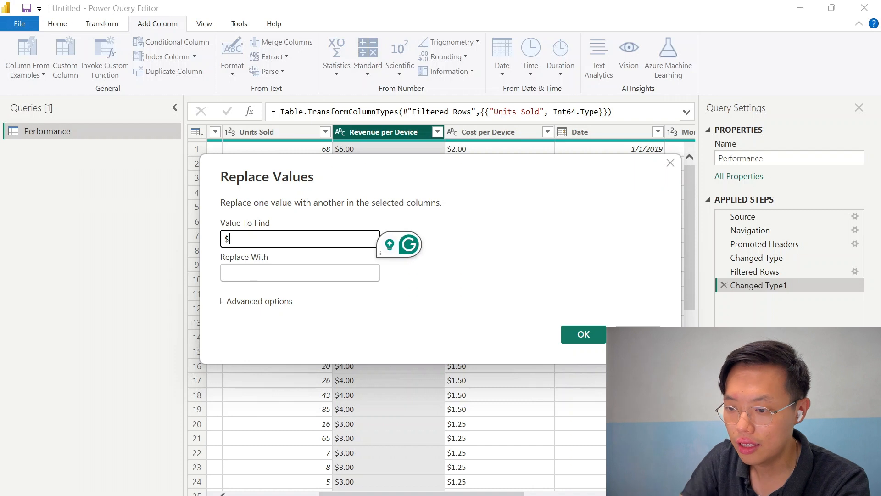
click(583, 334)
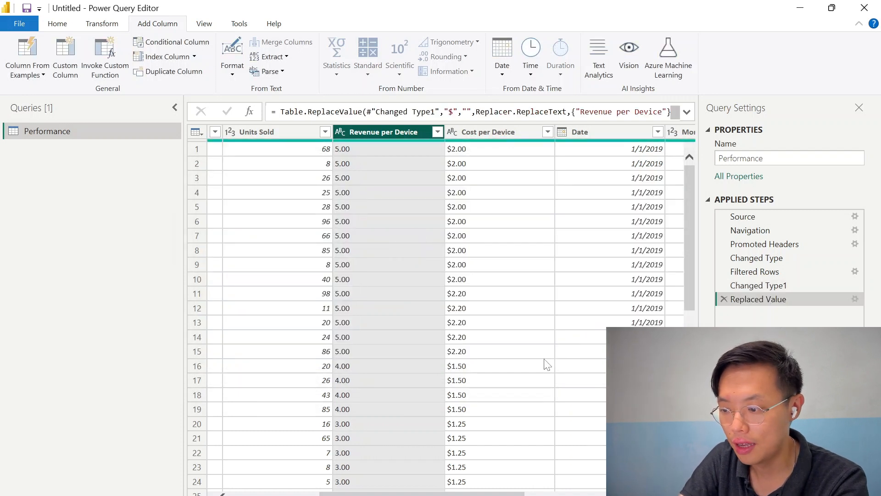
click(340, 132)
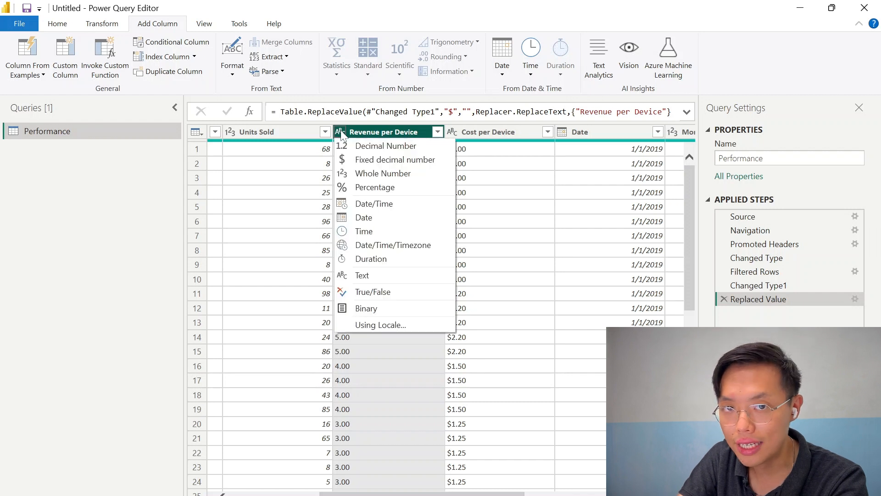
click(384, 146)
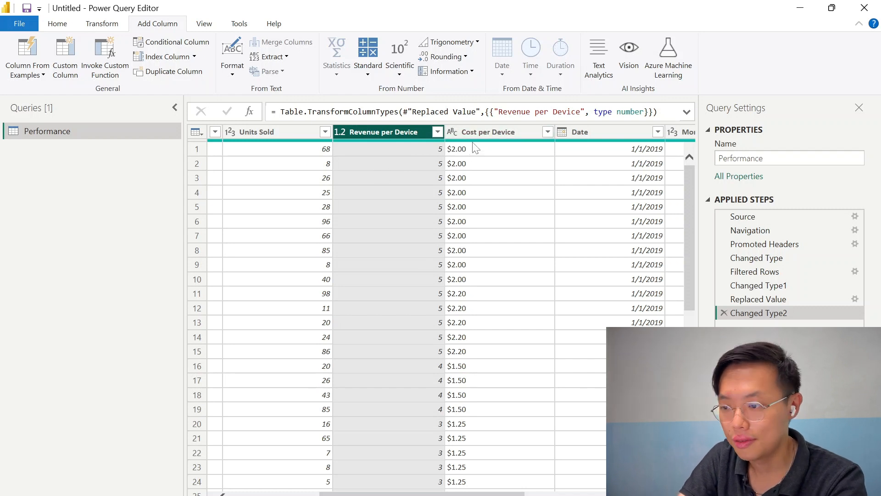
Replace the $ sign with nothing in Cost per Device and set its type to Decimal Number
click(547, 132)
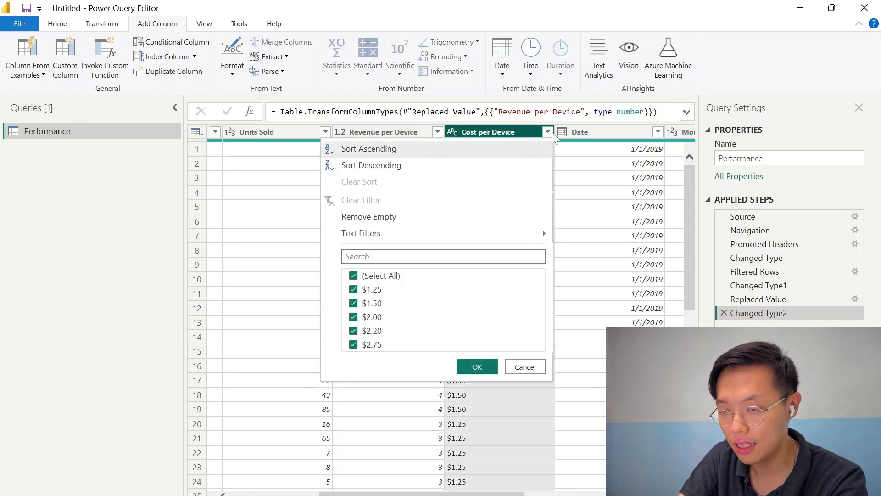
click(505, 130)
right_click(505, 129)
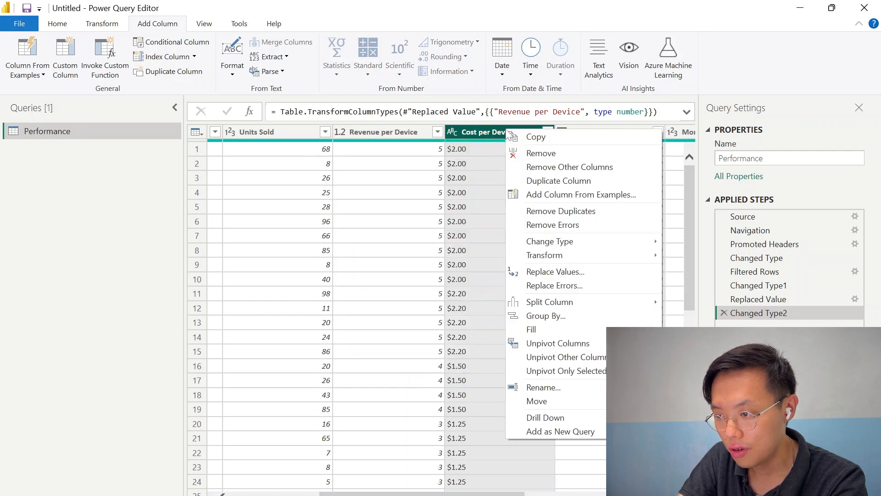
click(555, 272)
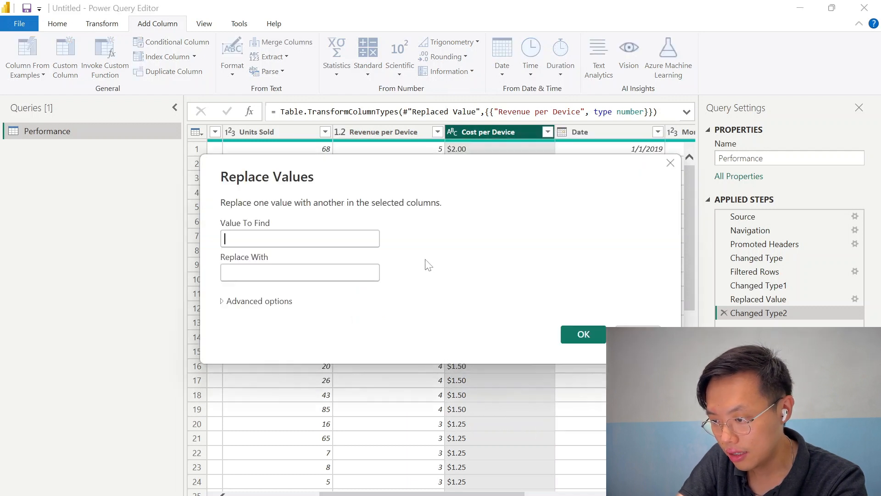
text($)
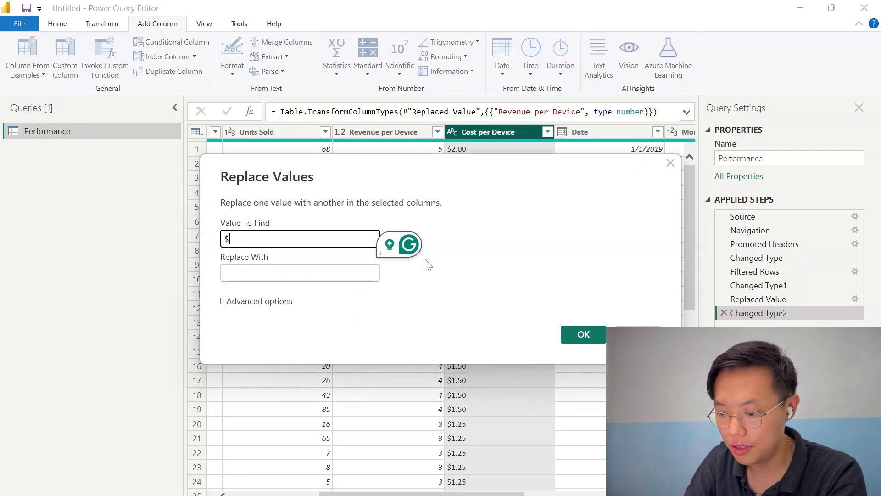
click(583, 335)
click(453, 132)
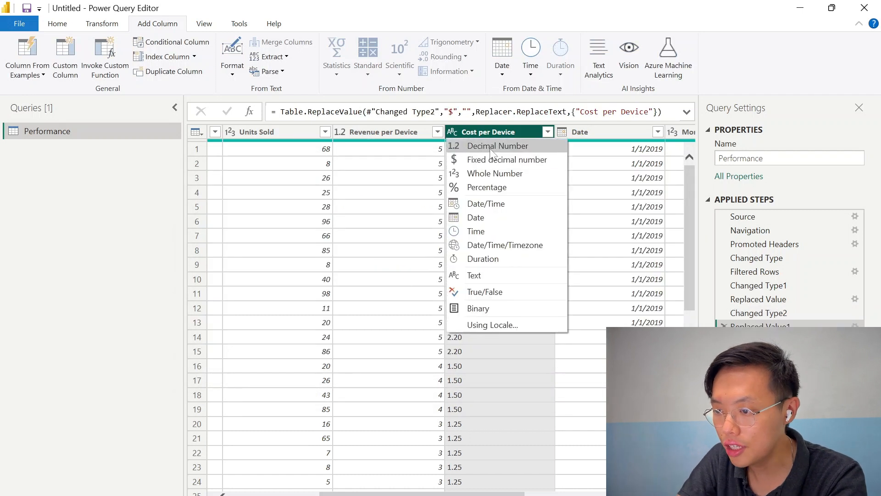
click(492, 147)
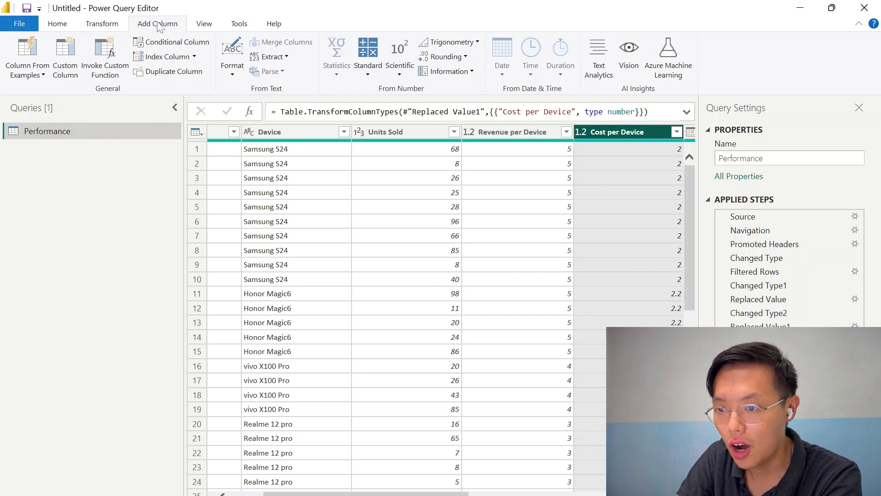
Add a Total Revenue custom column computing Units Sold times Revenue per Device, and set its type to Decimal Number
click(66, 58)
text(T)
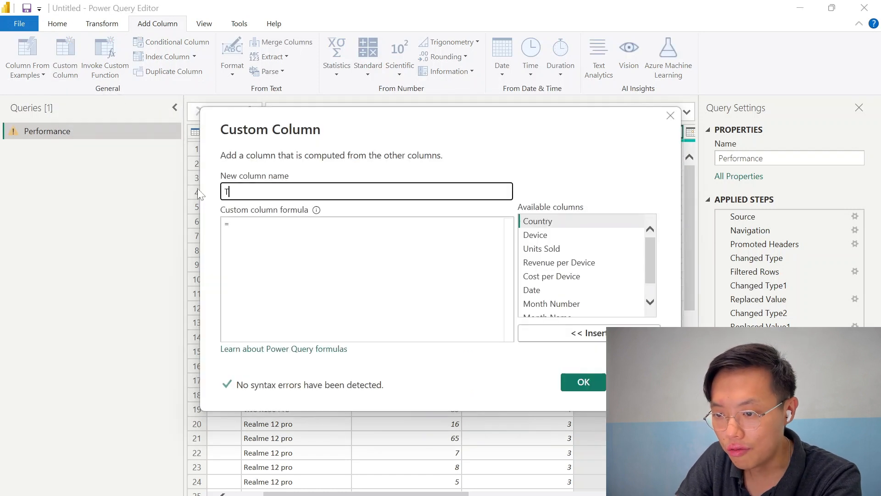
text(otal Revenue)
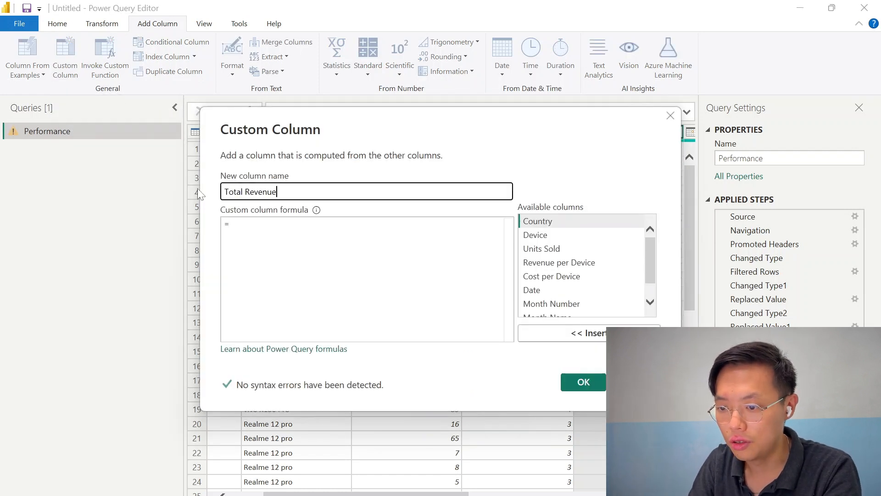
key(Tab)
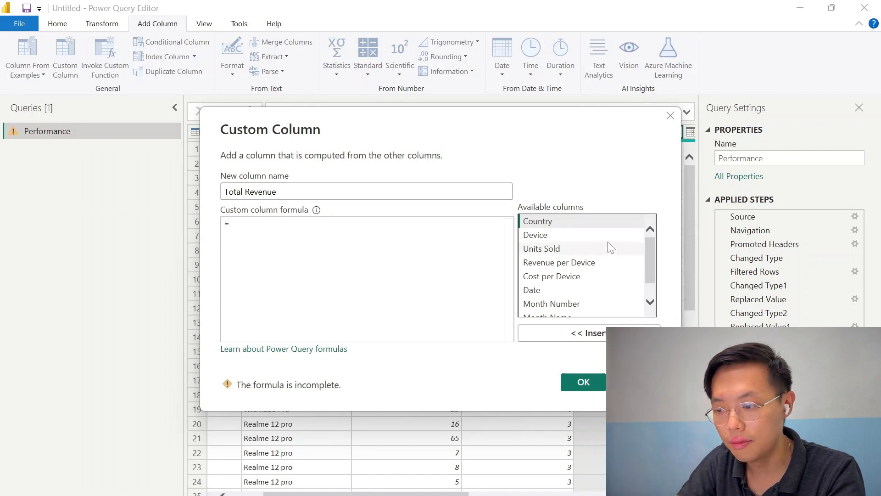
double_click(557, 249)
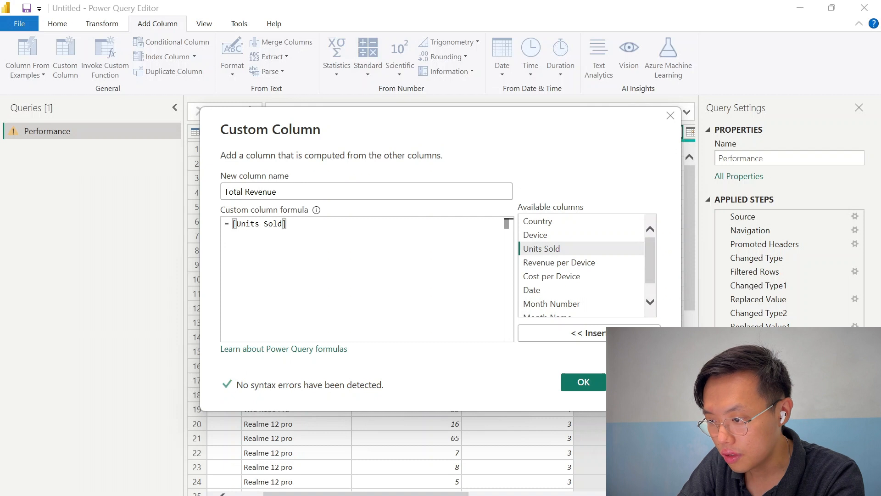
text(*)
double_click(563, 264)
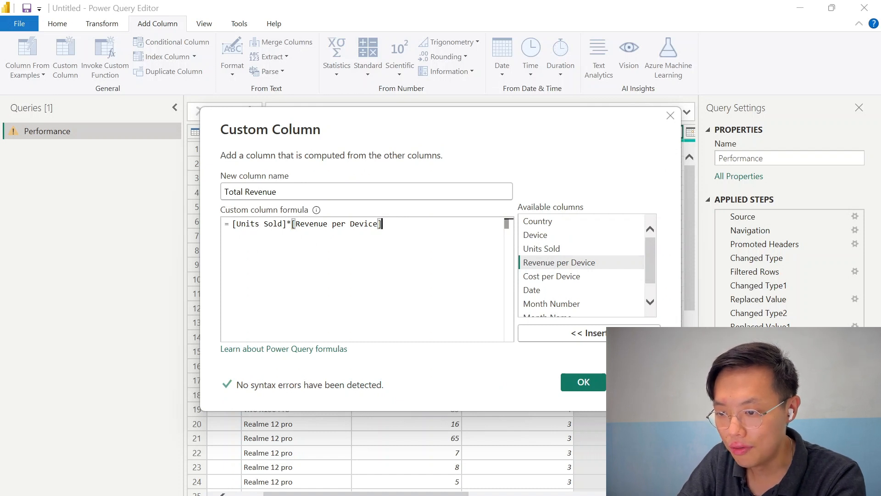
click(582, 381)
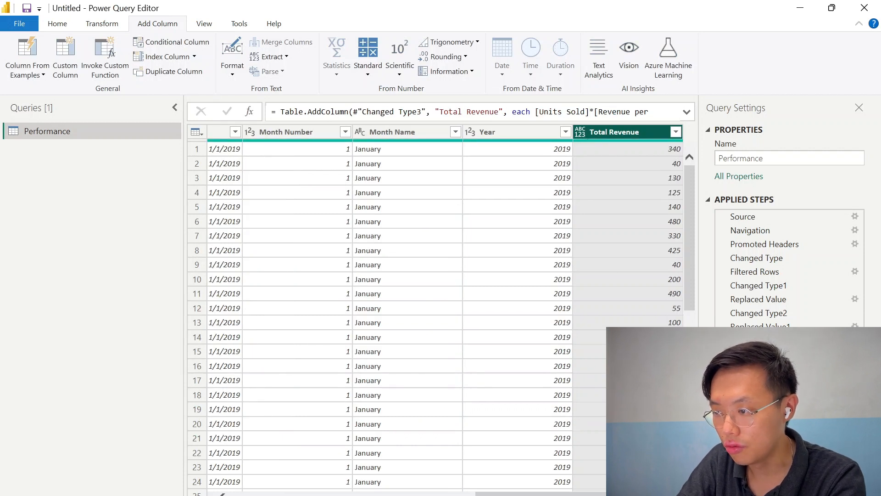
drag(598, 494, 411, 494)
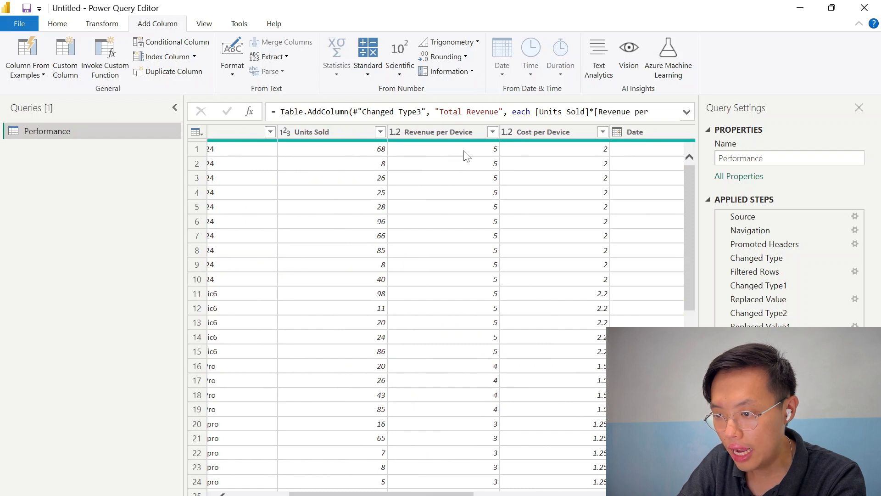
drag(436, 493, 622, 494)
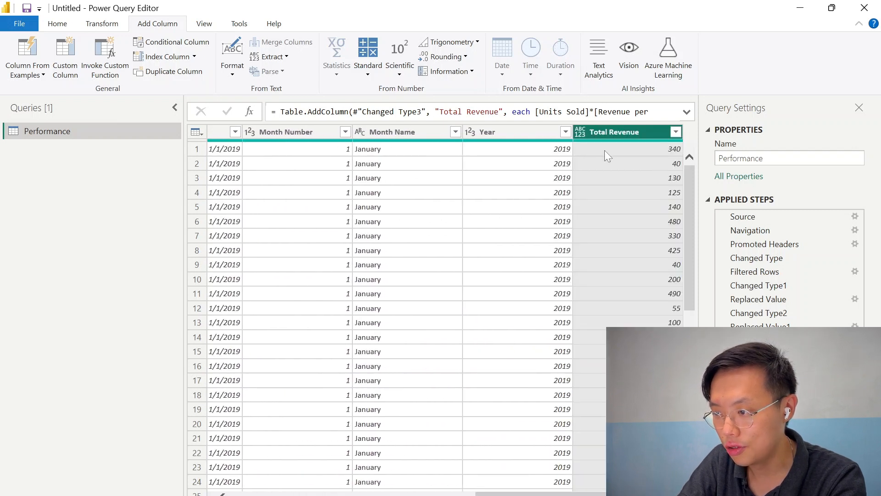
click(580, 131)
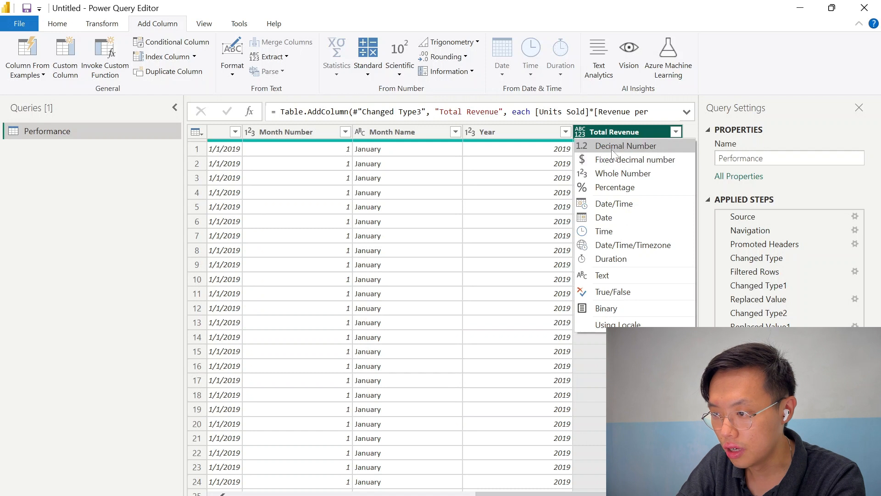
click(580, 146)
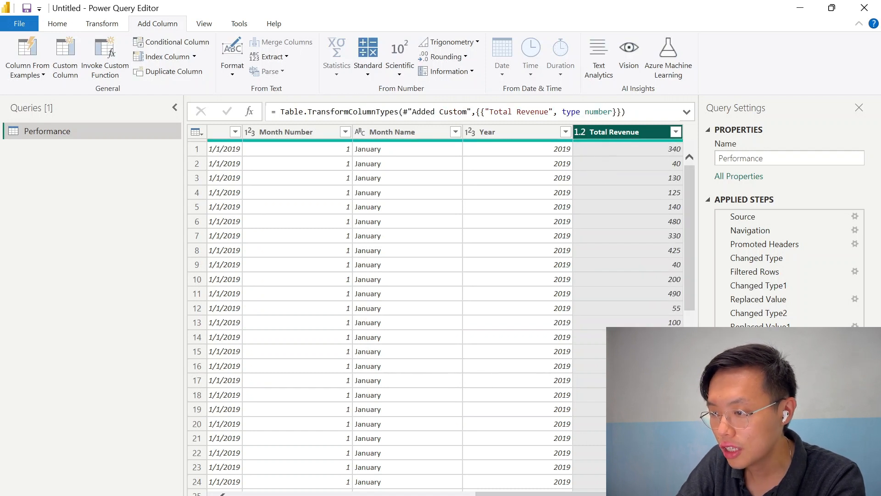
Add a Total Cost custom column computing Units Sold times Cost per Device, and set its type to Decimal Number
click(65, 63)
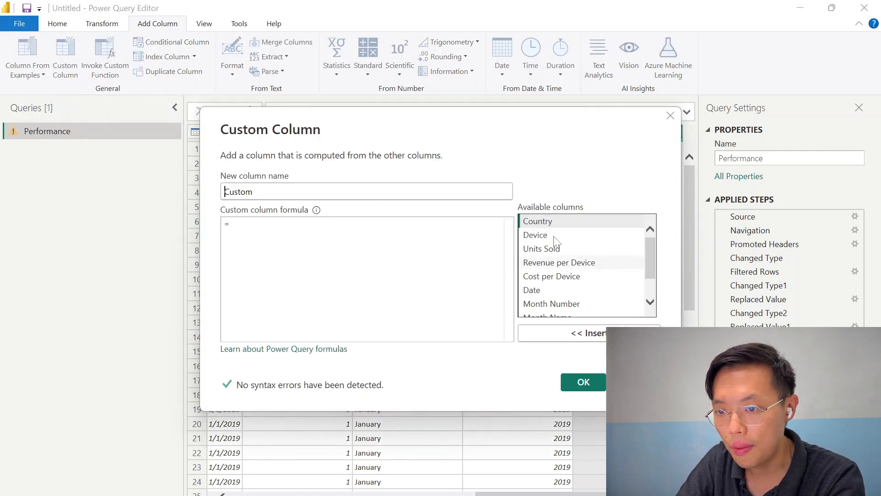
click(557, 249)
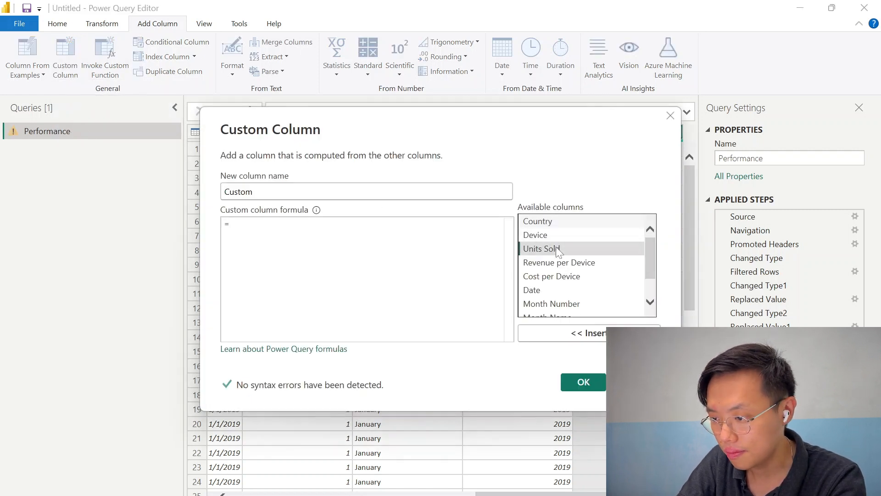
double_click(557, 249)
text(*)
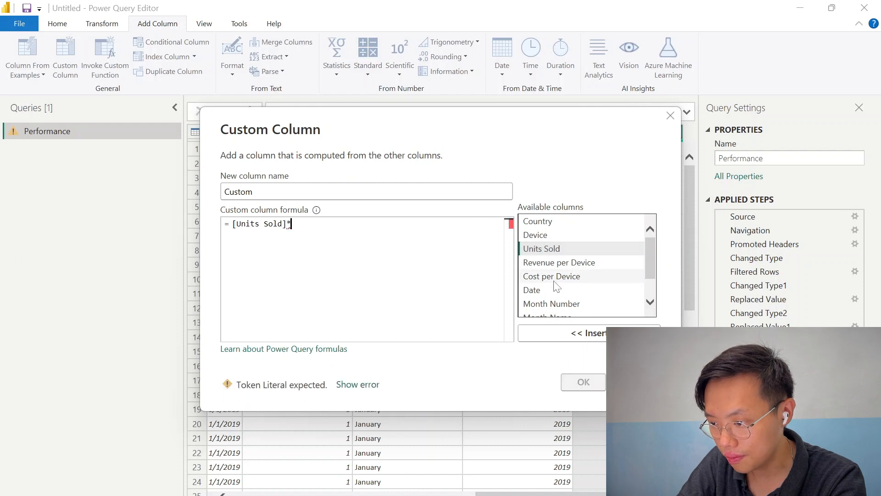
double_click(555, 277)
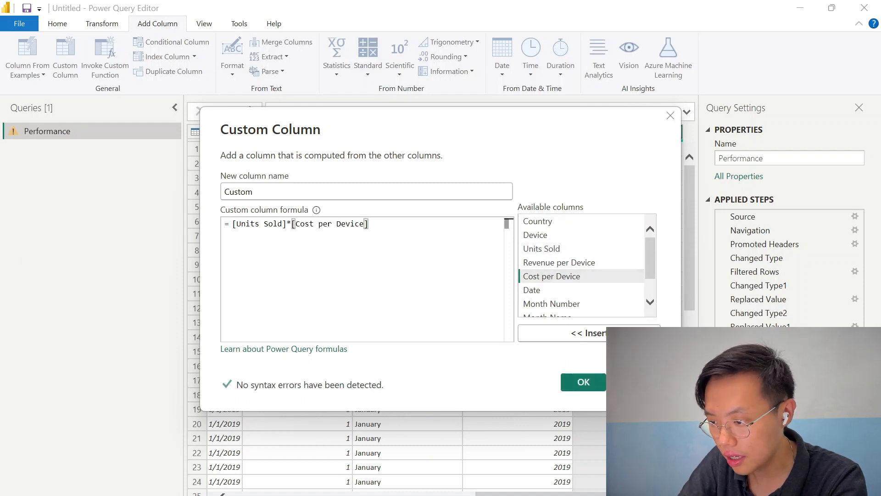
drag(253, 192, 205, 196)
text(Total Cost)
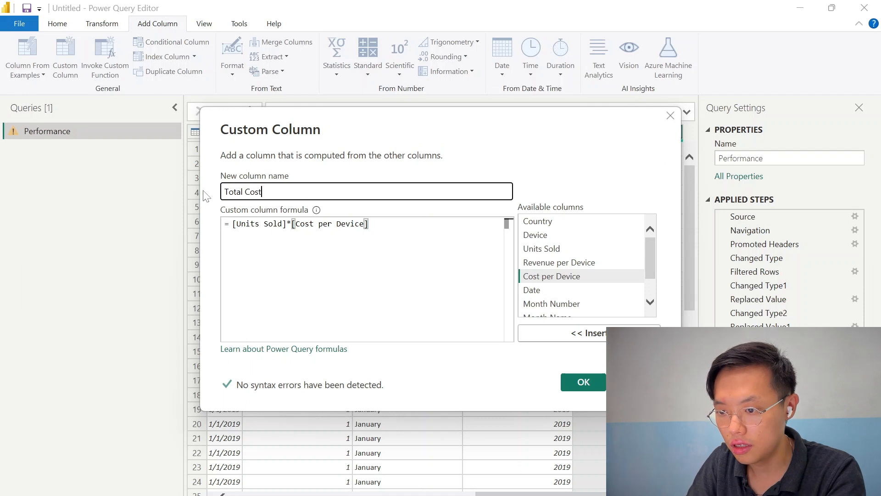
click(582, 382)
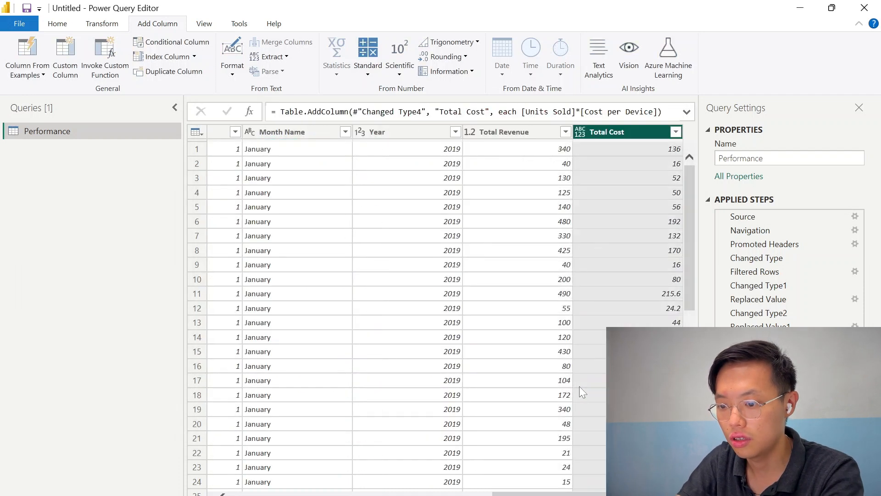
click(580, 132)
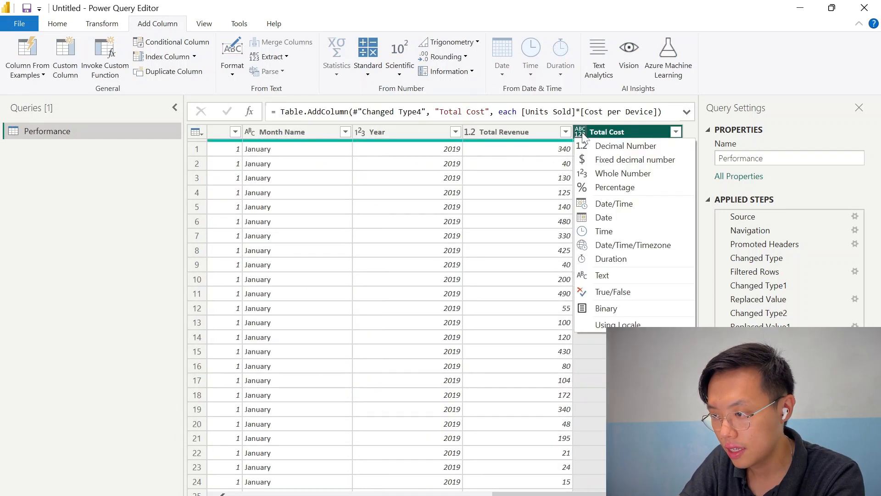
click(593, 147)
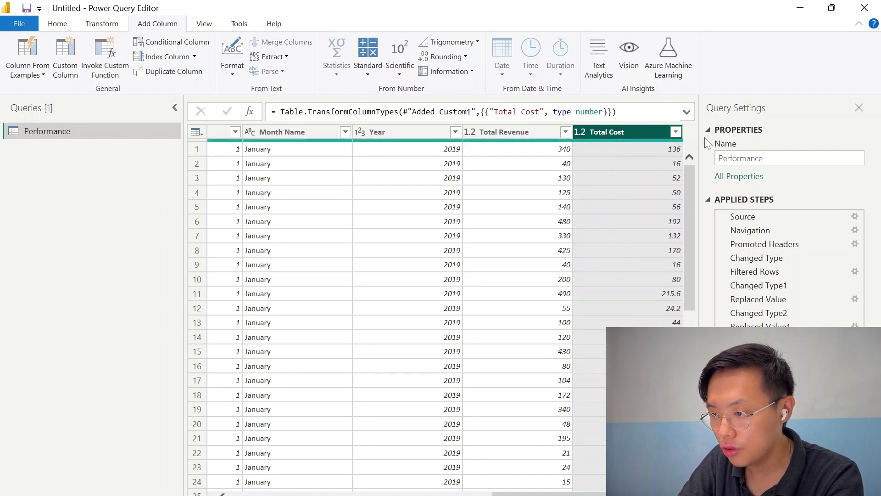
Add a Total Profit custom column computing Total Revenue minus Total Cost, and set its type to Decimal Number
click(60, 52)
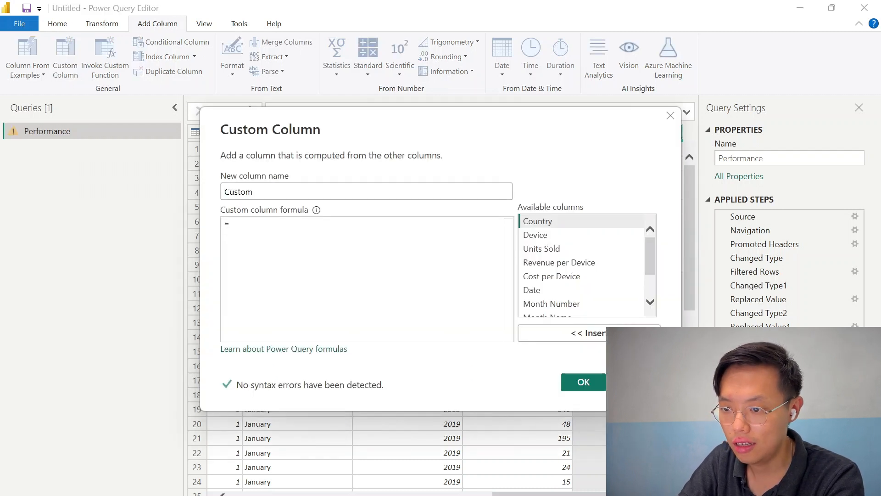
scroll(606, 274, down, 2)
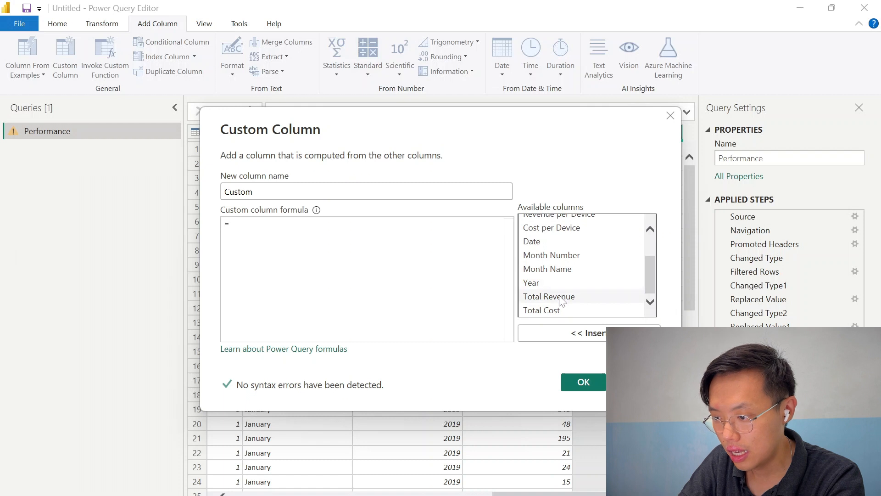
double_click(562, 296)
text(-)
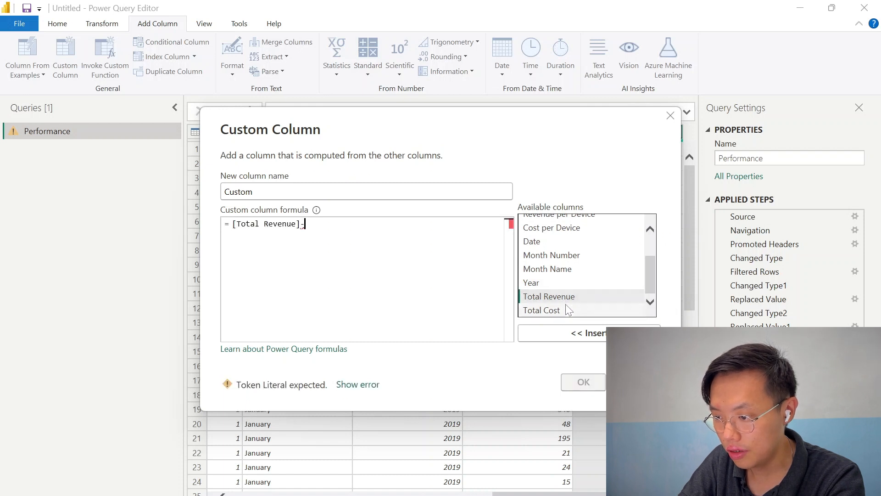
double_click(566, 310)
key(shift+Tab)
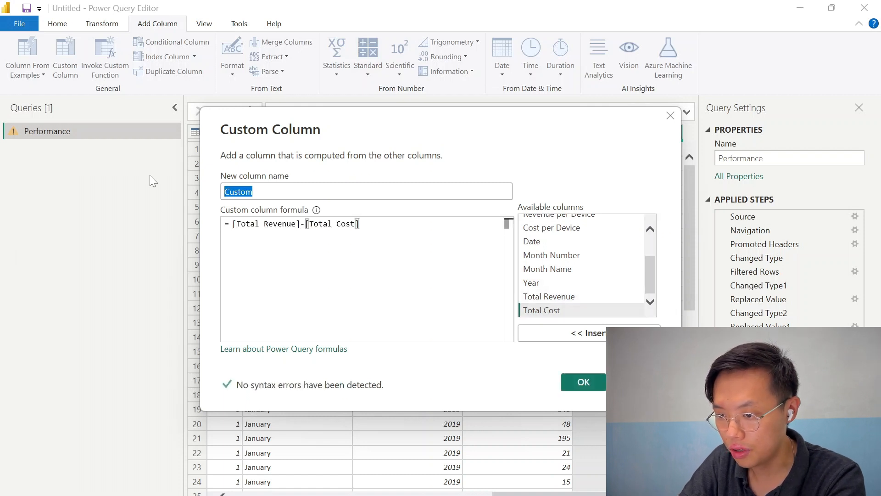
text(Totla)
key(BackSpace)
key(BackSpace)
text(al Profit)
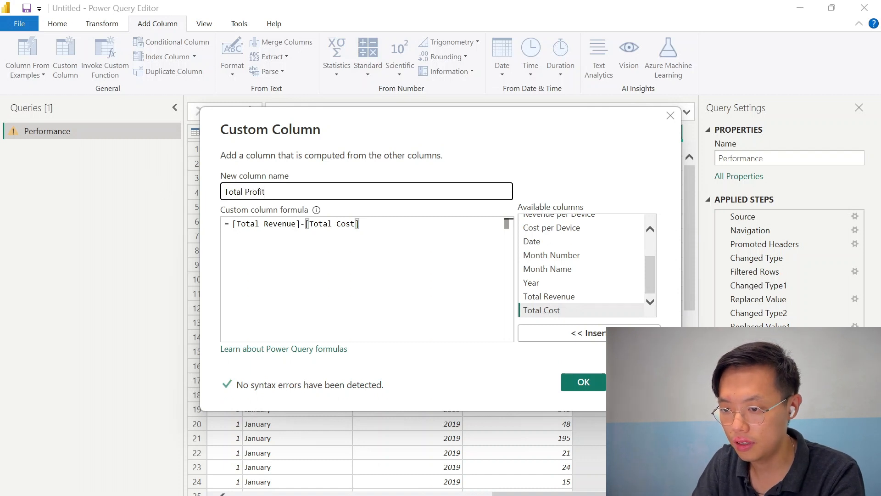
click(570, 381)
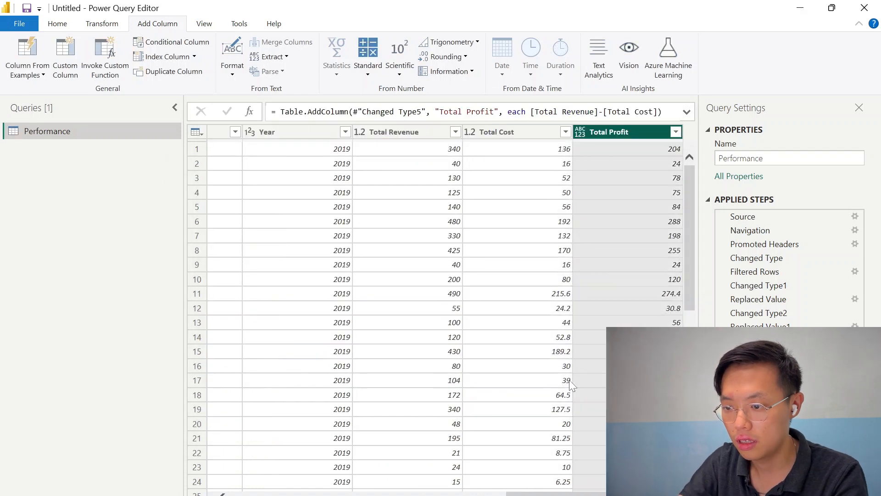
click(580, 131)
click(586, 143)
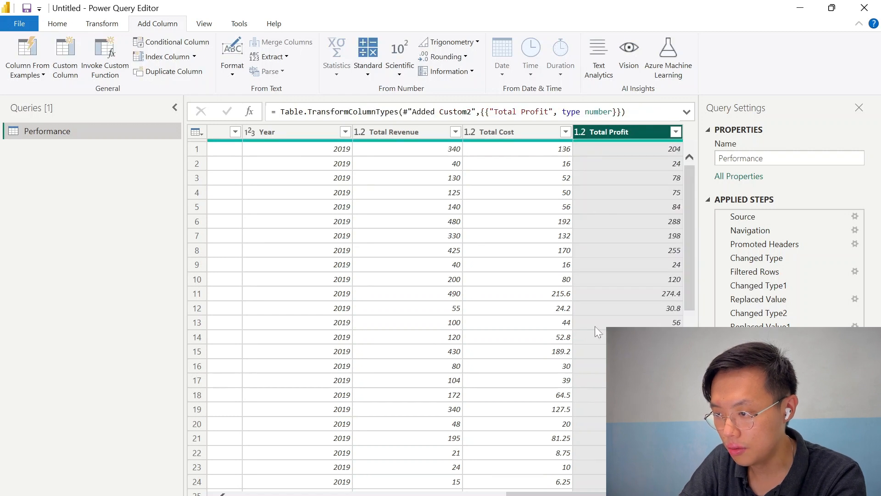
Browse the Wikipedia list of countries and dependencies by population in the web browser
drag(579, 491, 281, 491)
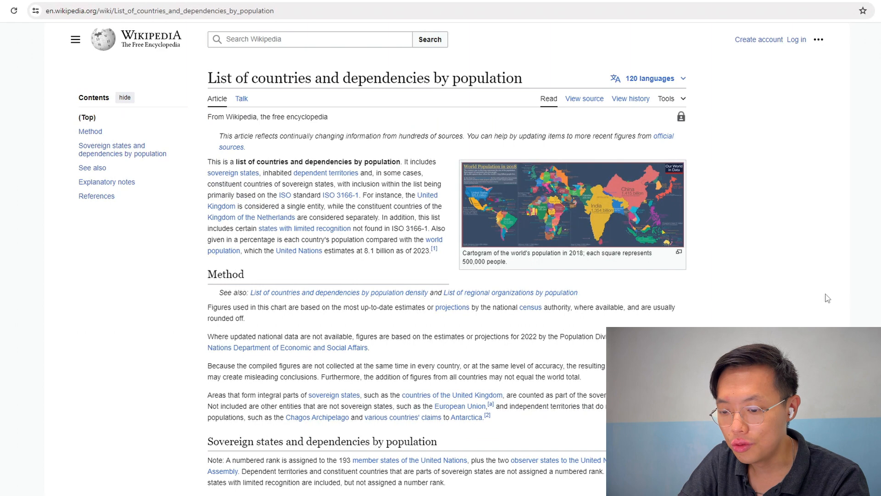
scroll(827, 298, down, 9)
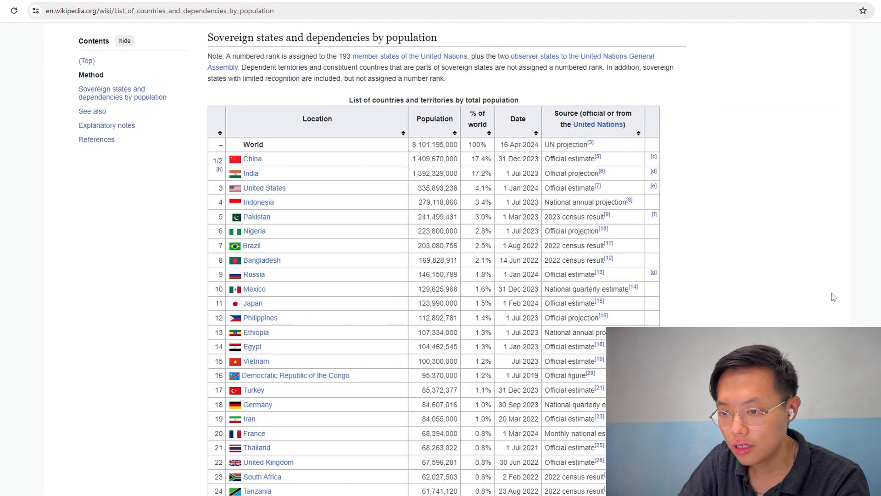
scroll(834, 297, down, 1)
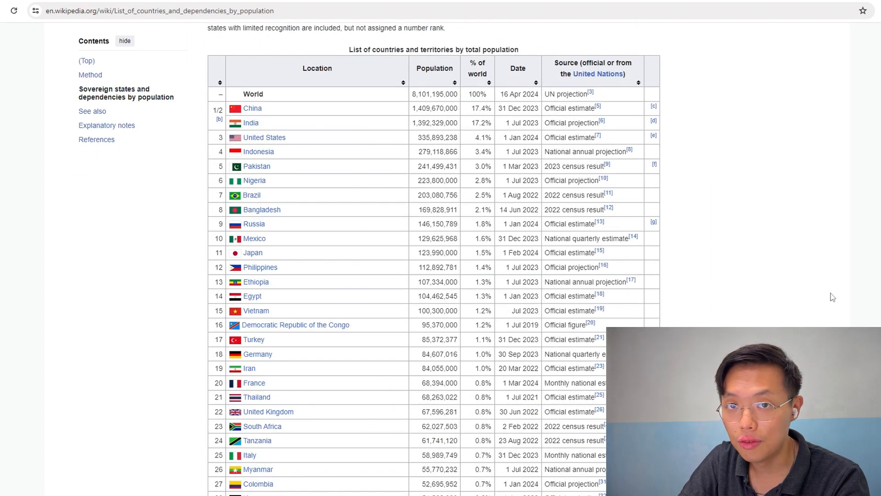
scroll(833, 297, down, 20)
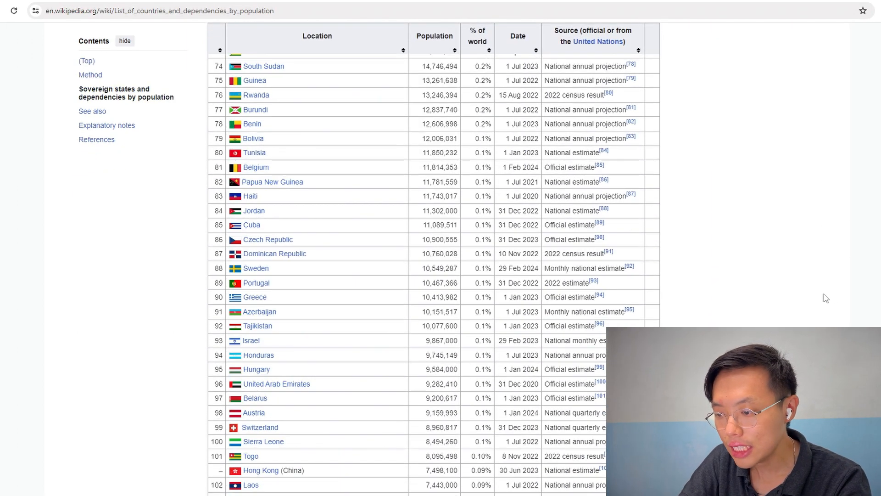
scroll(825, 298, up, 20)
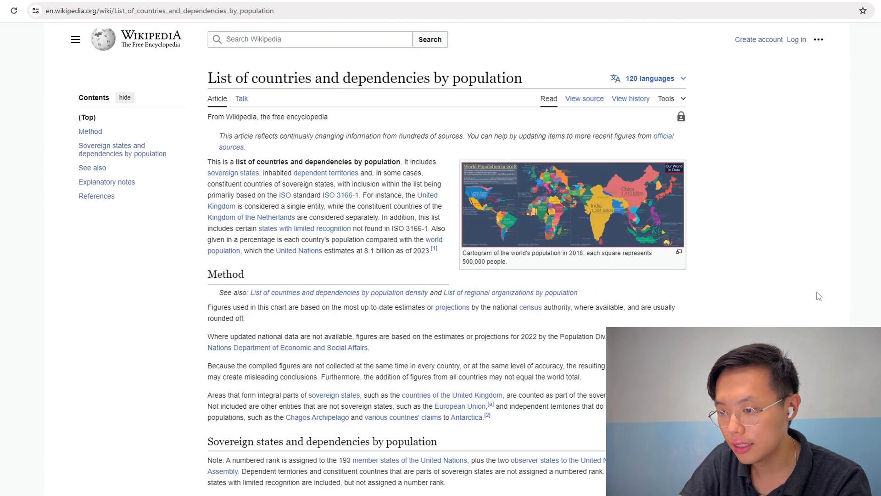
scroll(819, 296, down, 1)
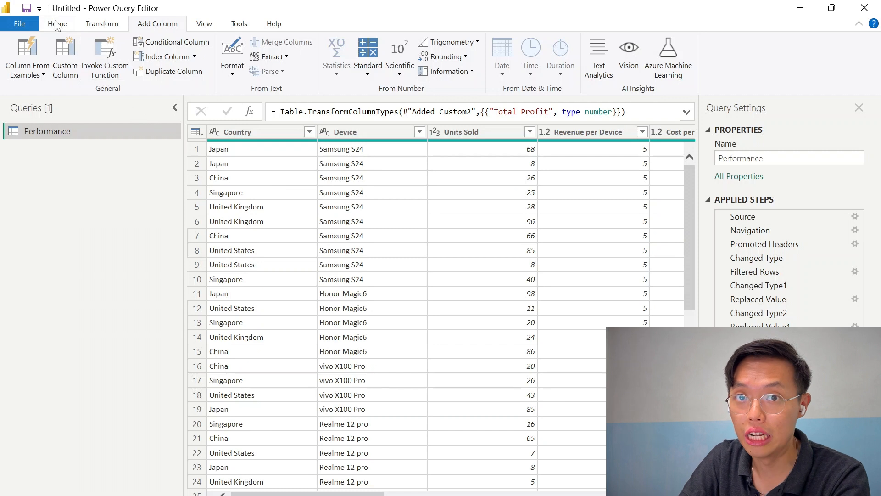
Import the 'List of countries and territories by total population' table from the Wikipedia population page as a new web source
click(57, 24)
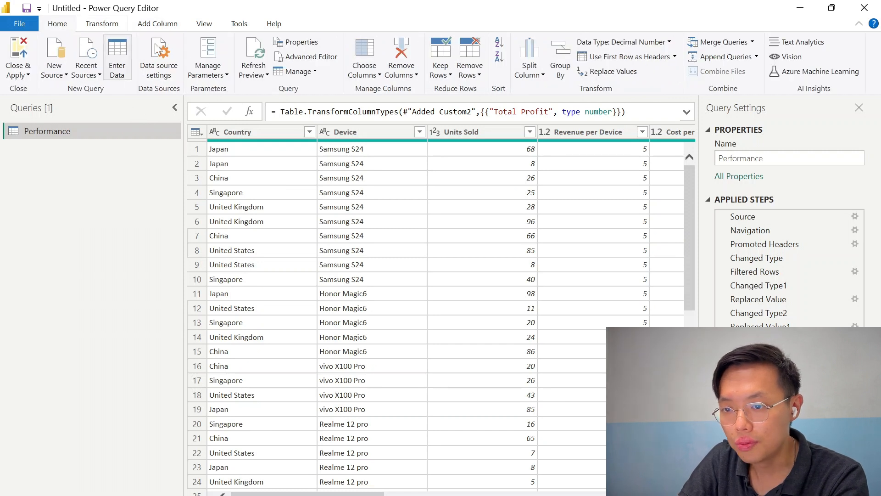
click(54, 72)
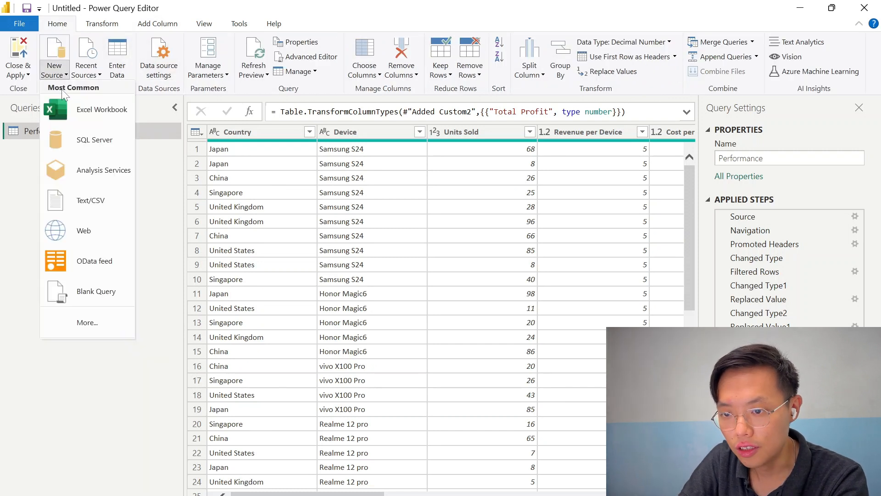
click(77, 225)
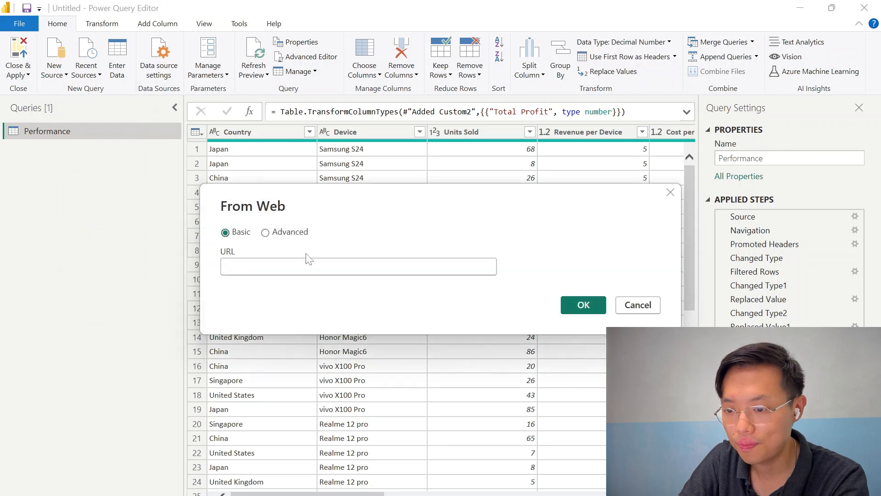
text(https://en.wikipedia.org/wiki/List_of_countries_and_dependencies_by_population)
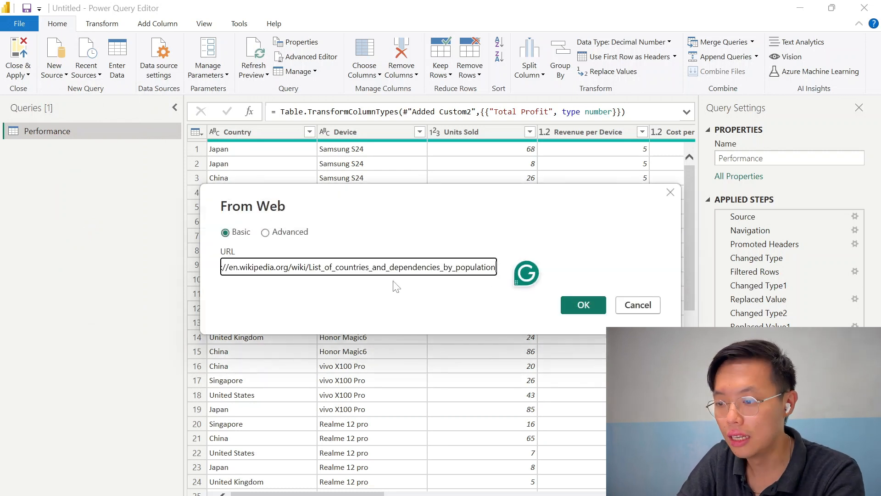
key(Return)
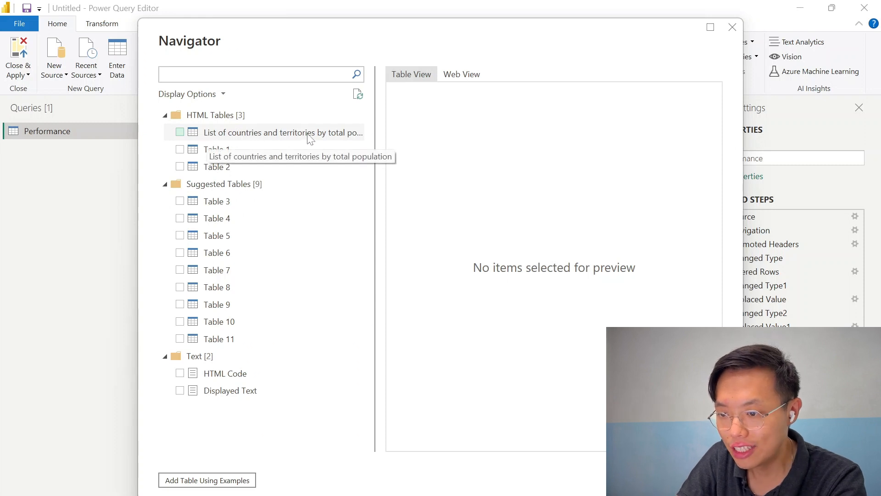
click(180, 132)
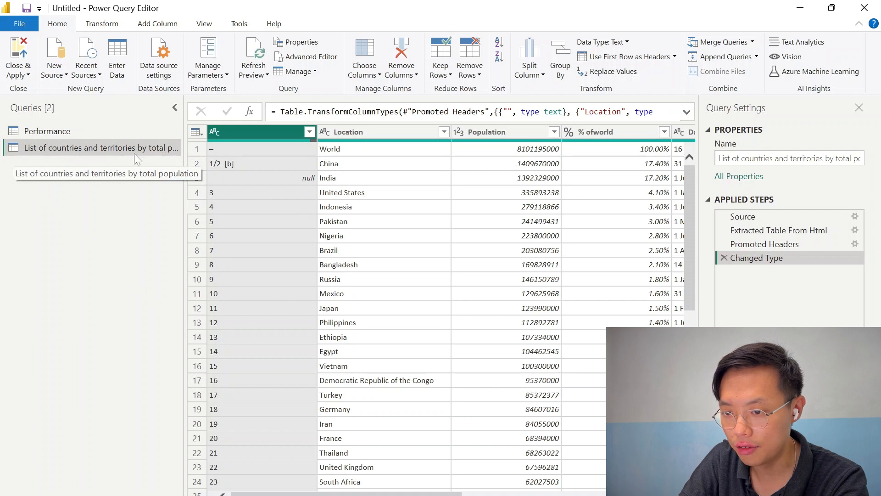
Rename the new web query as Population
double_click(62, 149)
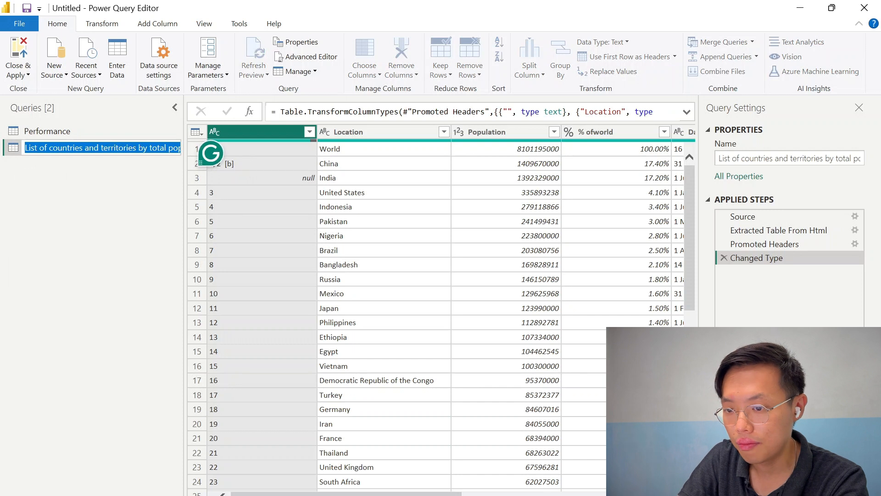
text(P)
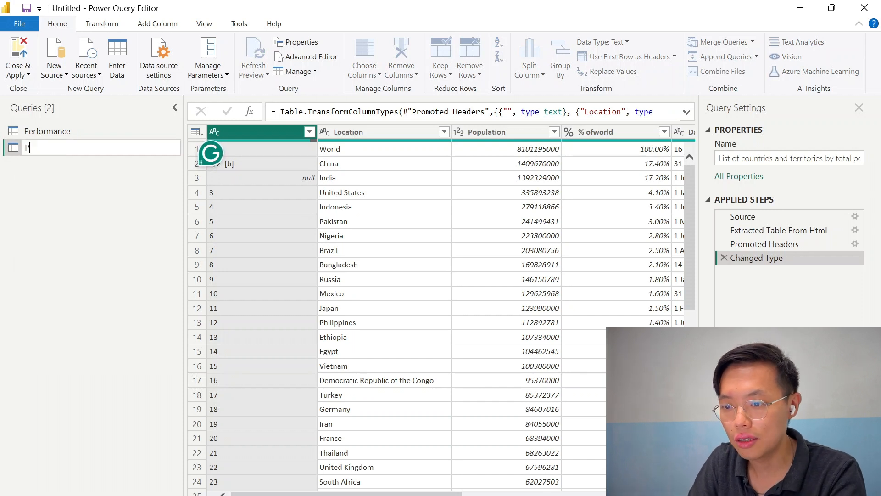
text(opulation)
key(Return)
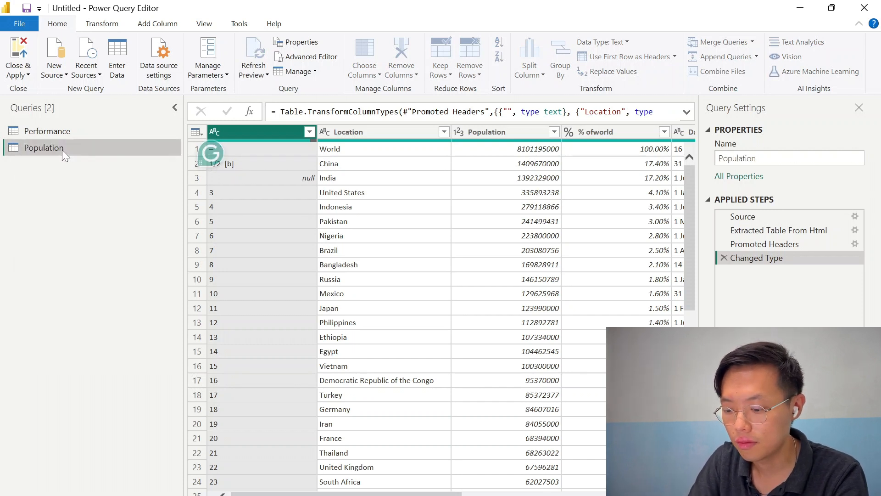
Remove the rank, % of world, Date, Source and notes columns, keeping only Location and Population
scroll(435, 312, right, 10)
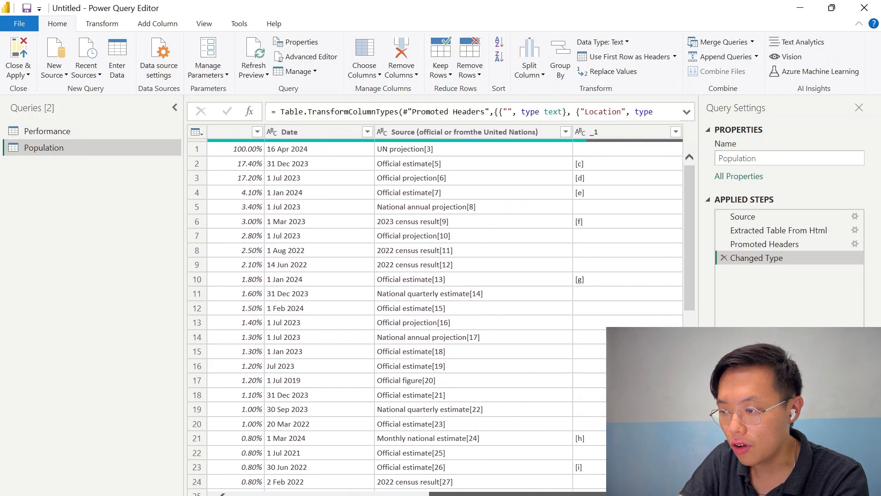
scroll(321, 312, left, 10)
click(239, 131)
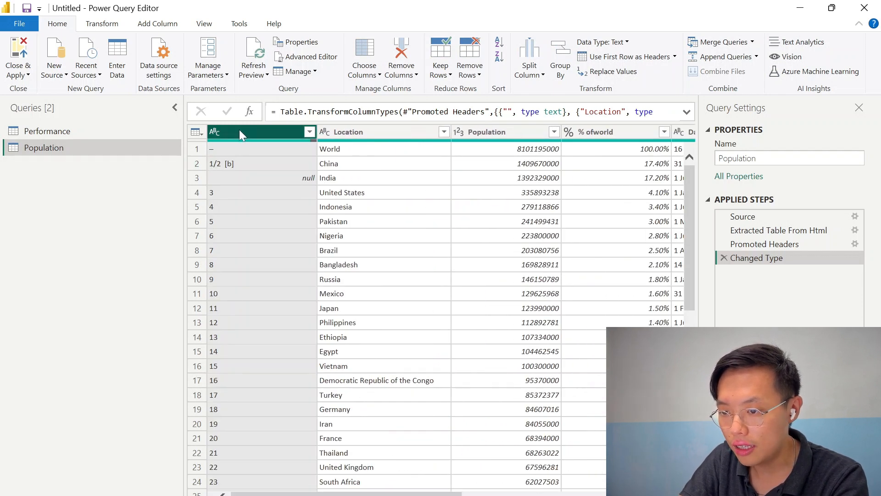
right_click(239, 132)
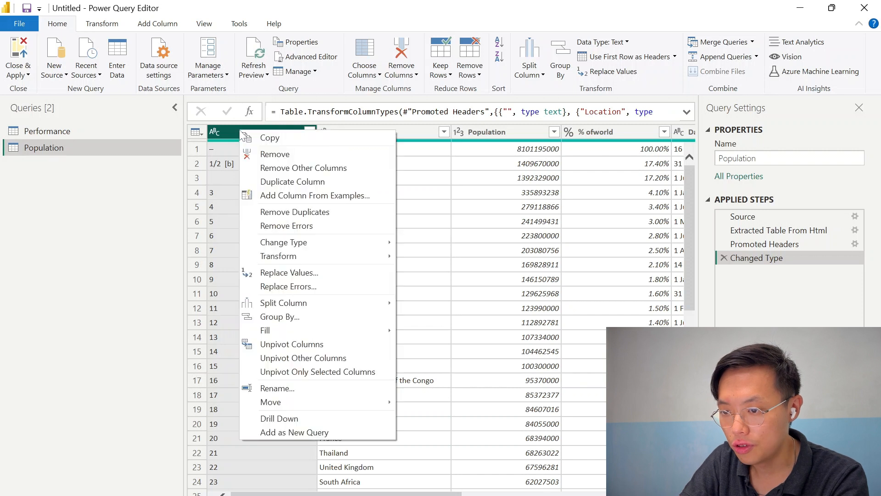
click(275, 154)
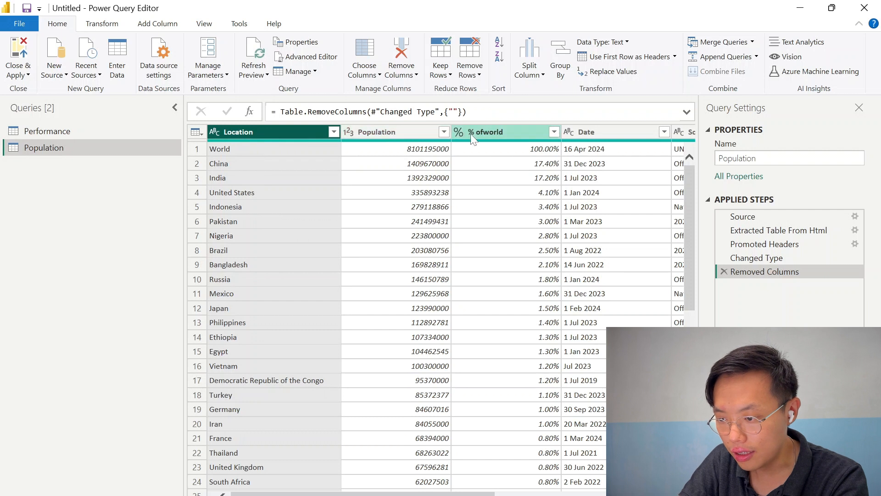
right_click(491, 134)
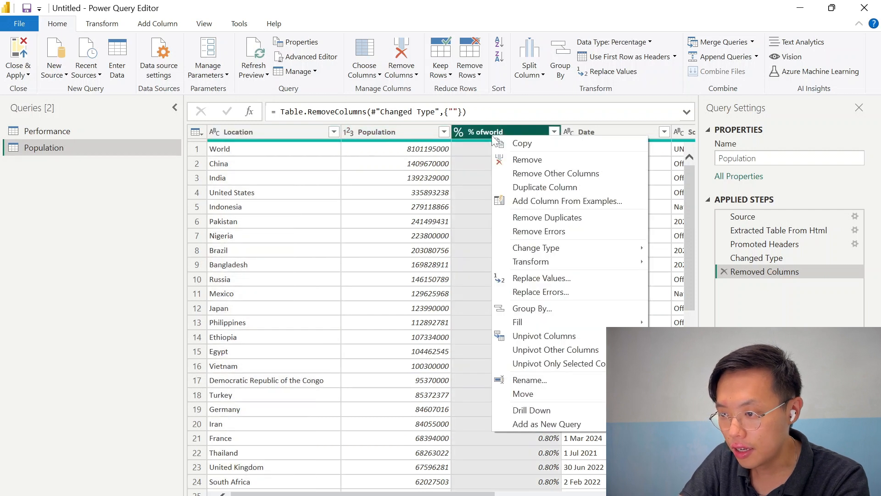
click(528, 158)
right_click(516, 137)
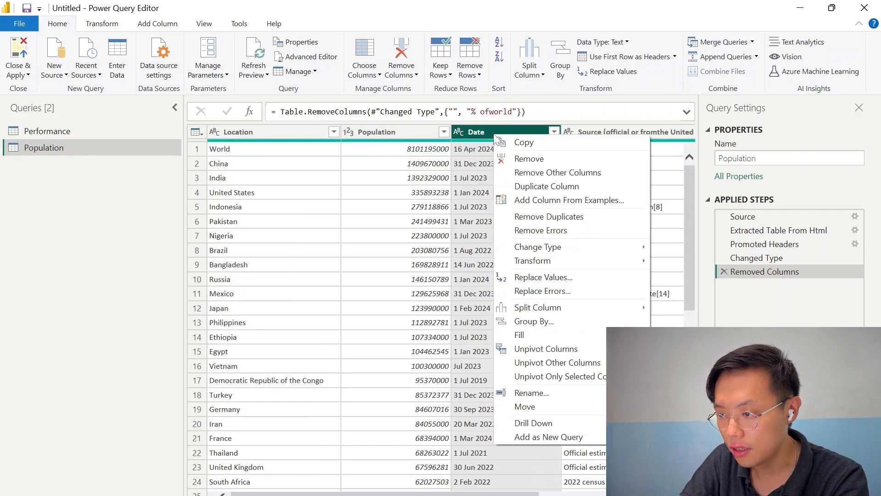
click(528, 157)
right_click(517, 136)
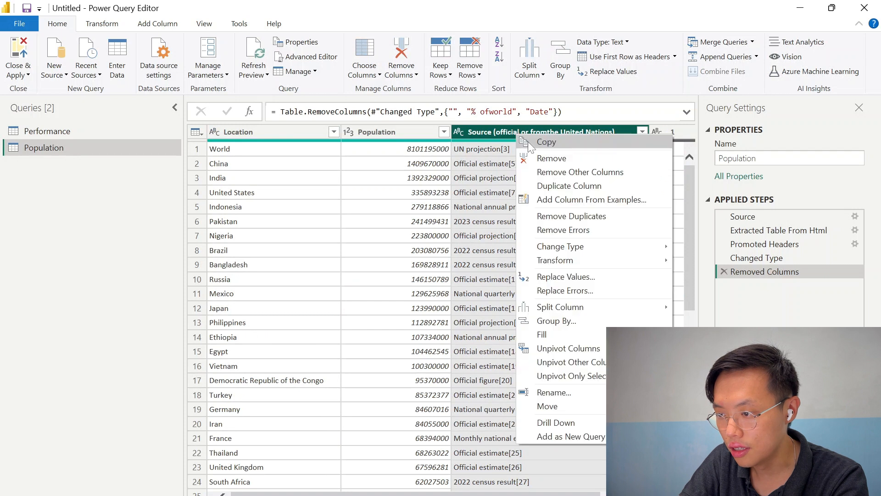
click(548, 158)
right_click(489, 134)
click(529, 157)
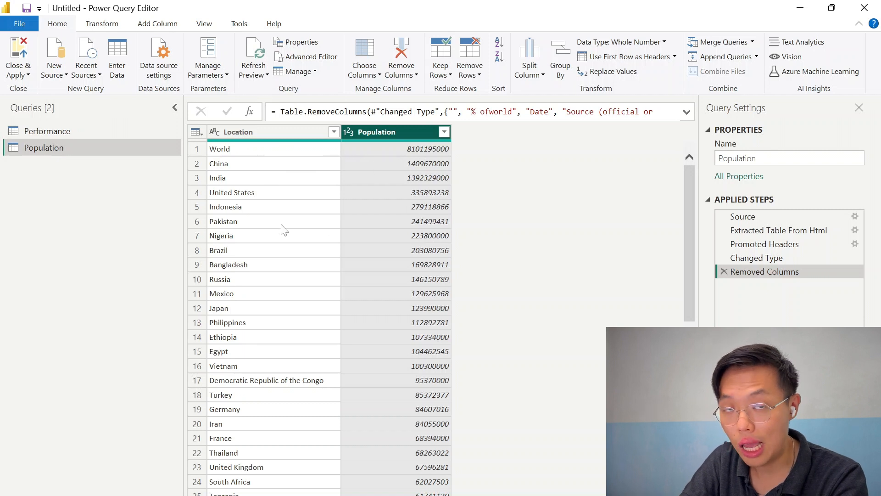
Review which countries appear in the Performance query's Country column
scroll(285, 230, down, 8)
scroll(243, 351, up, 8)
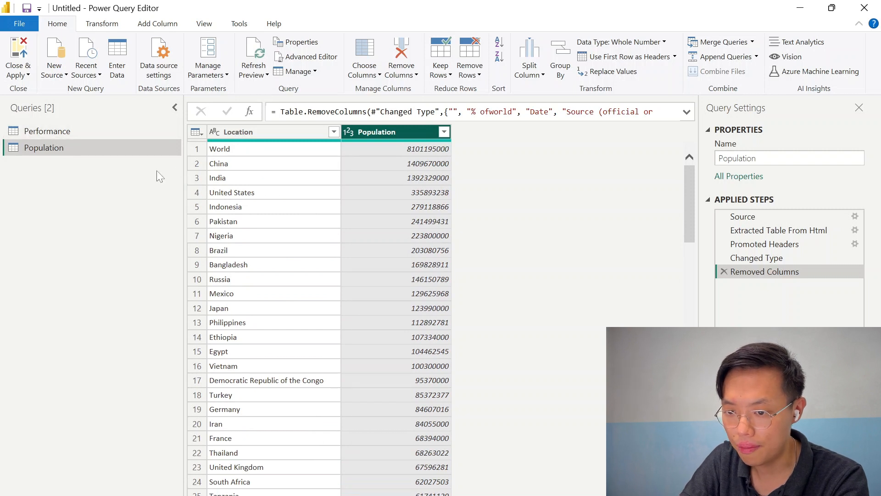
click(49, 133)
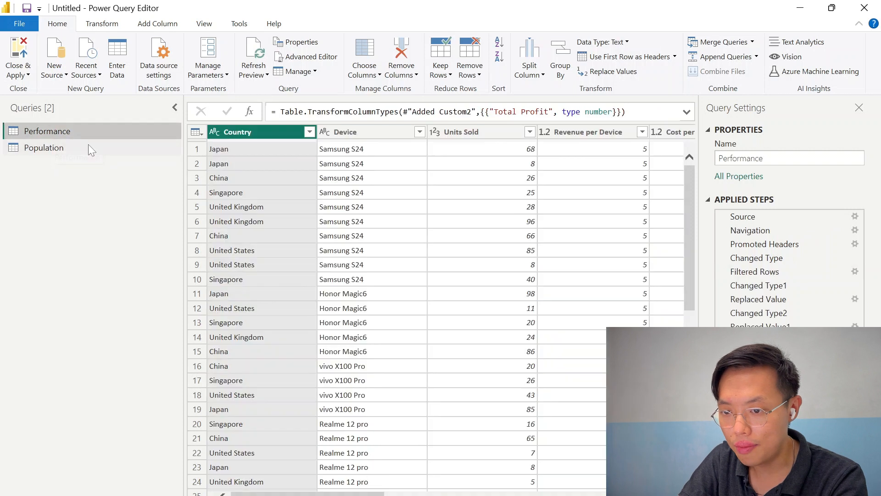
click(310, 133)
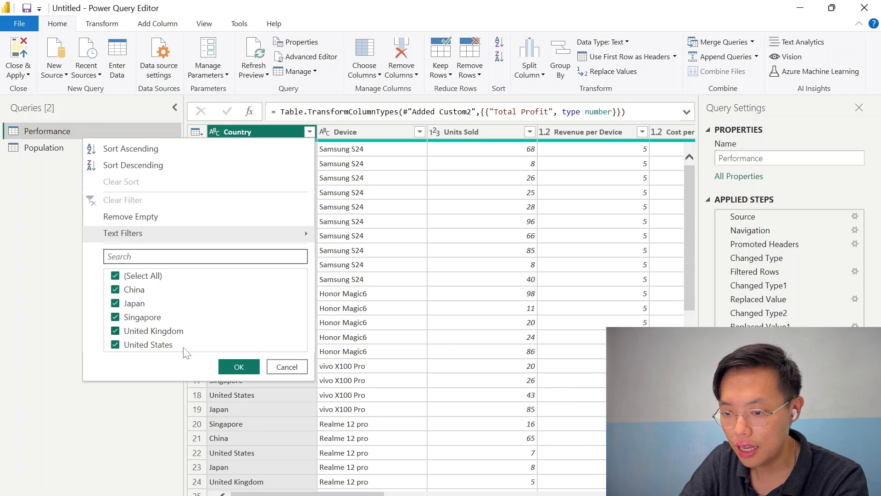
click(238, 367)
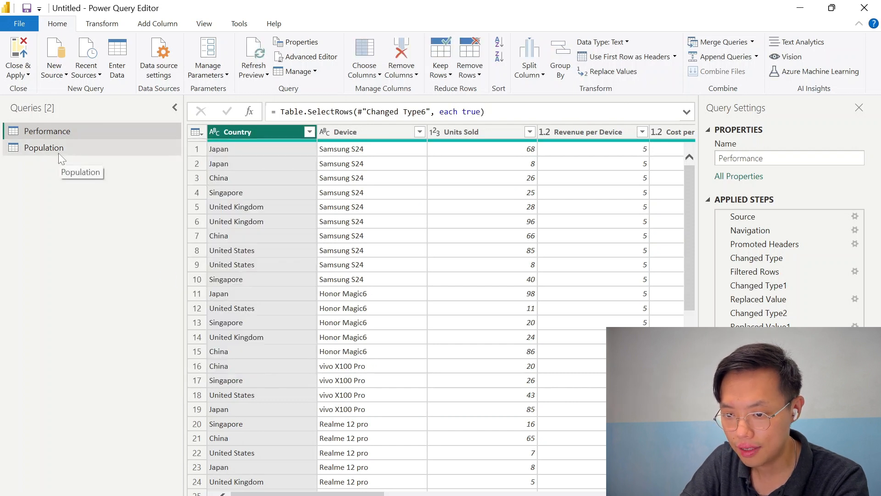
Filter the Population query's Location column to China, United States, Japan, United Kingdom and Singapore
click(59, 153)
click(333, 132)
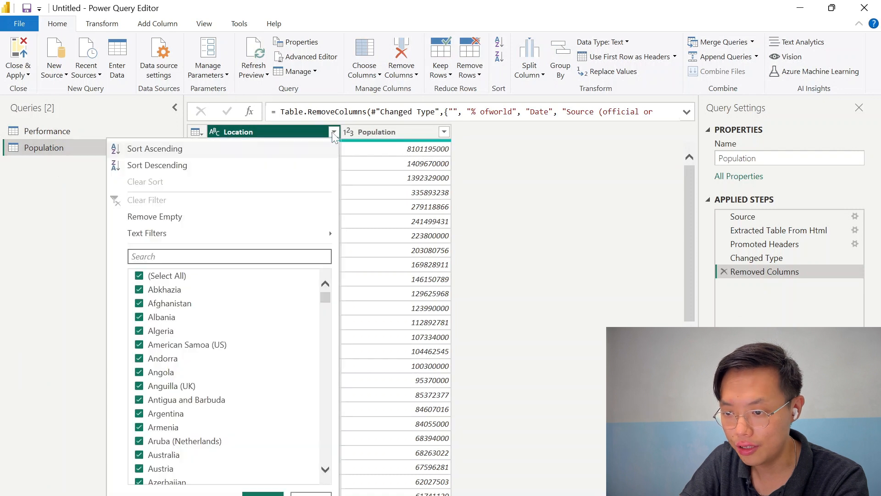
click(138, 275)
text(japan)
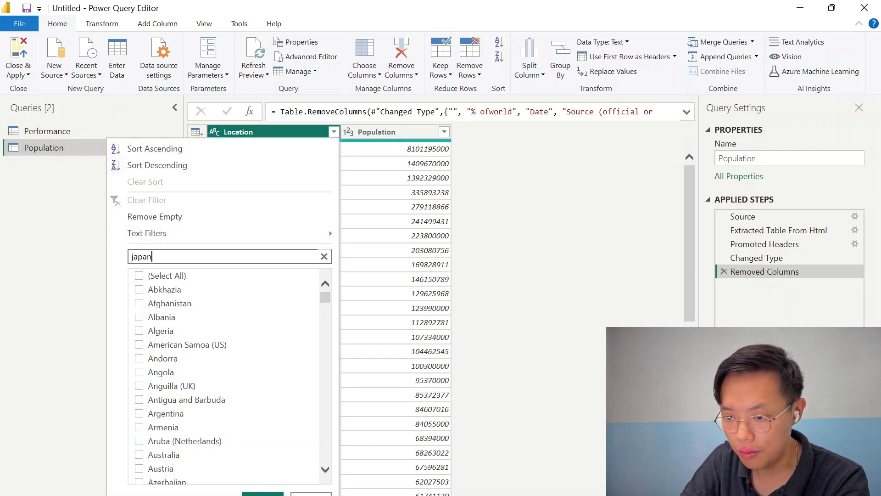
key(Return)
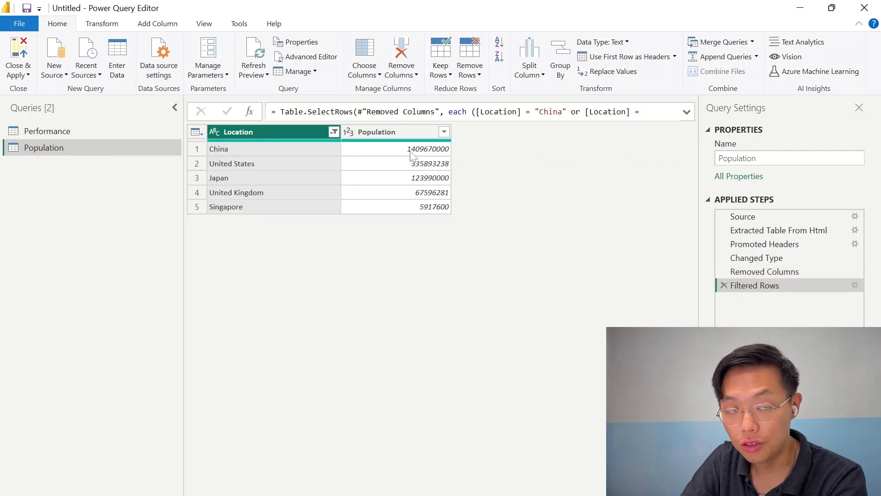
Merge the Performance query with Population, matching Country to Location and ignoring privacy levels
click(50, 131)
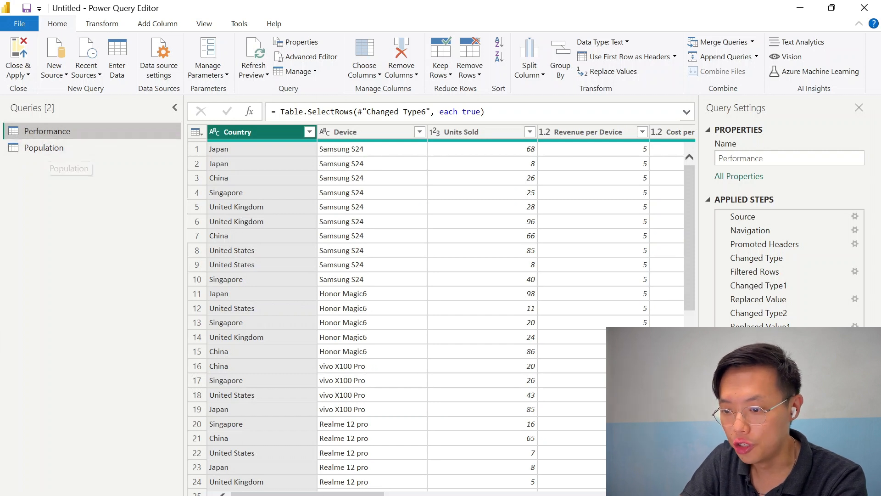
click(722, 44)
click(321, 242)
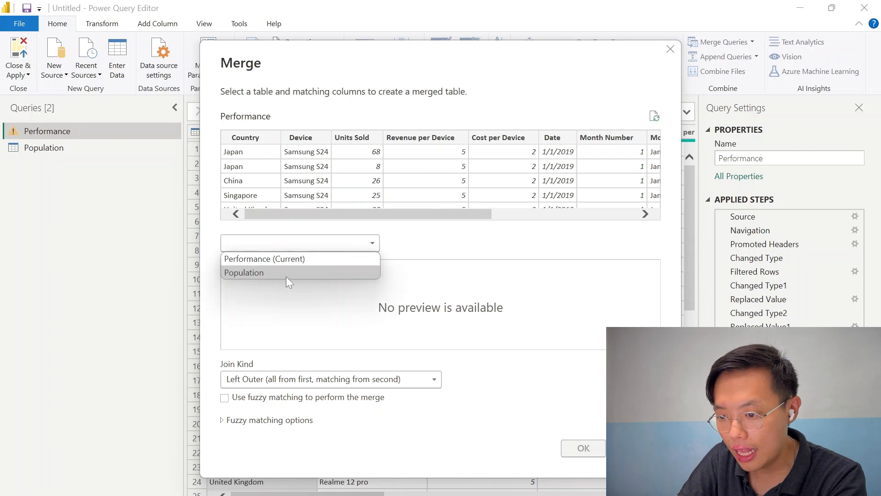
click(284, 274)
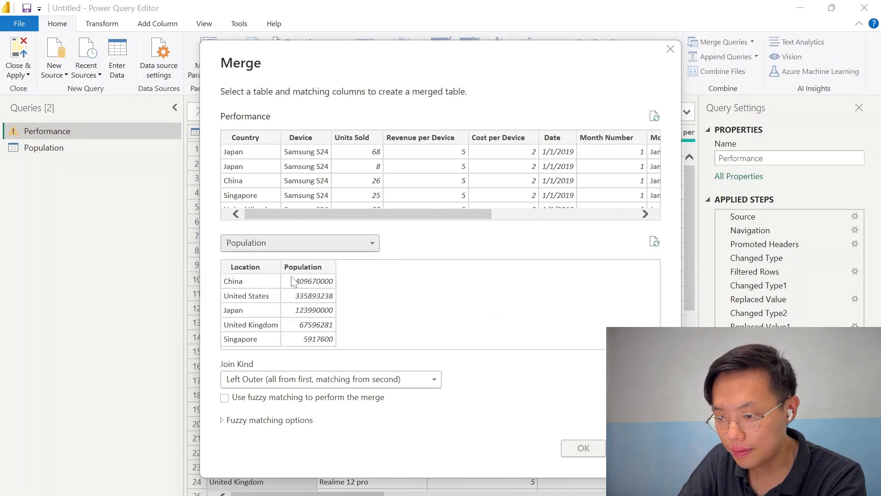
click(236, 137)
click(252, 269)
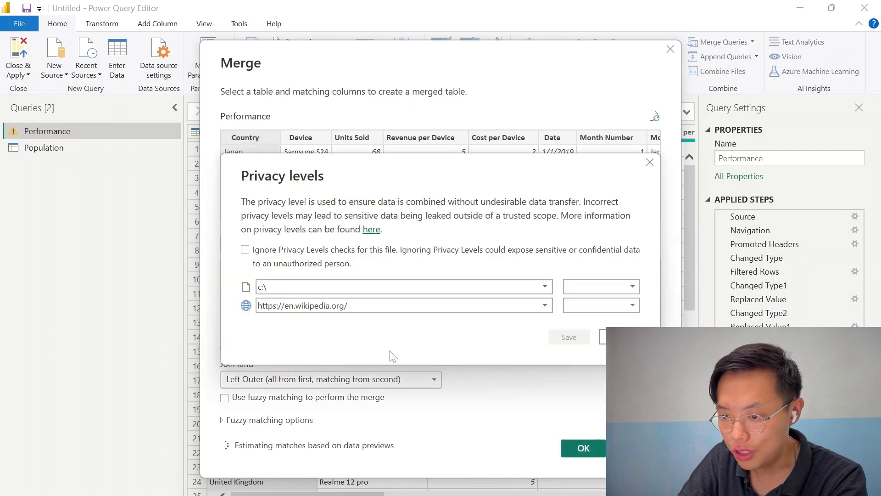
click(245, 250)
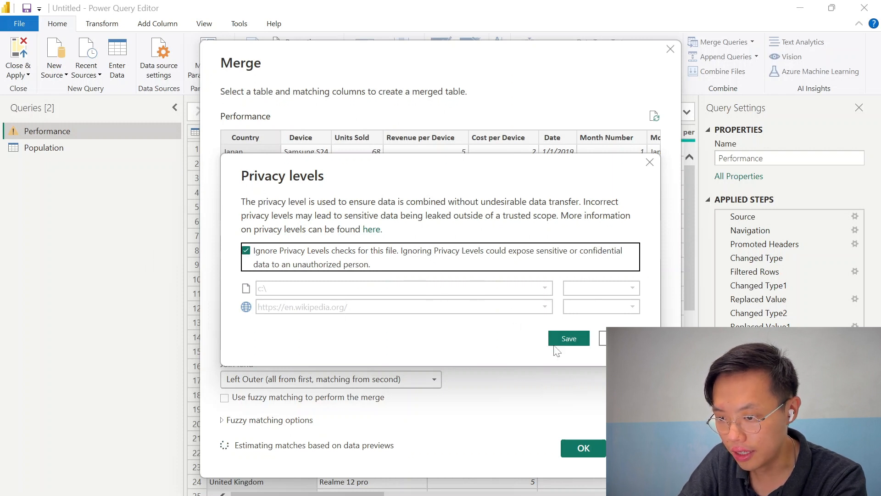
click(565, 338)
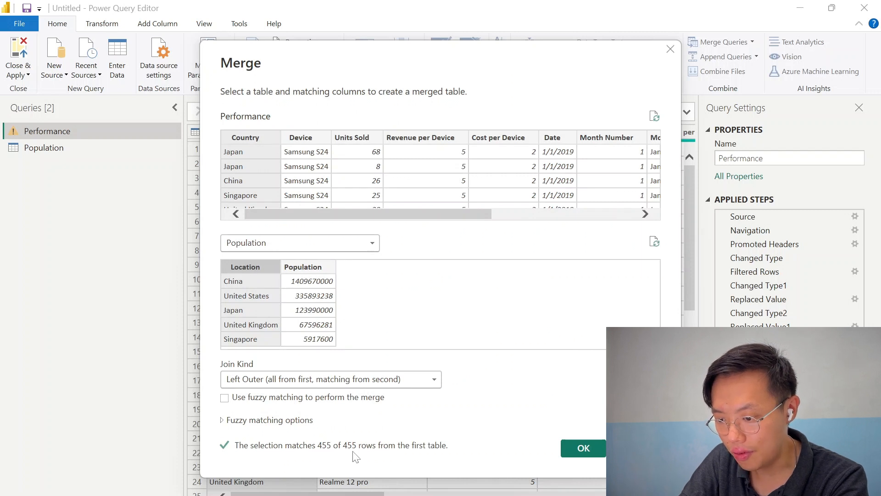
click(582, 449)
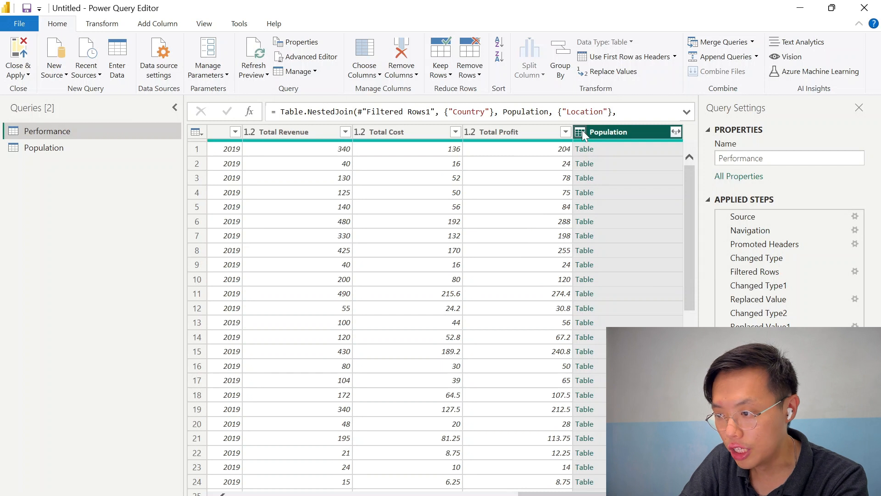
Expand the merged Population column to bring in only the Population field
click(674, 132)
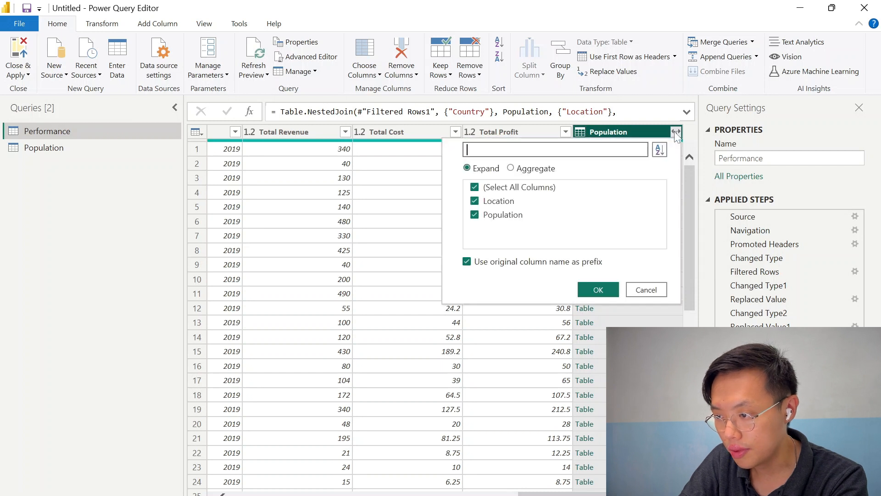
click(501, 201)
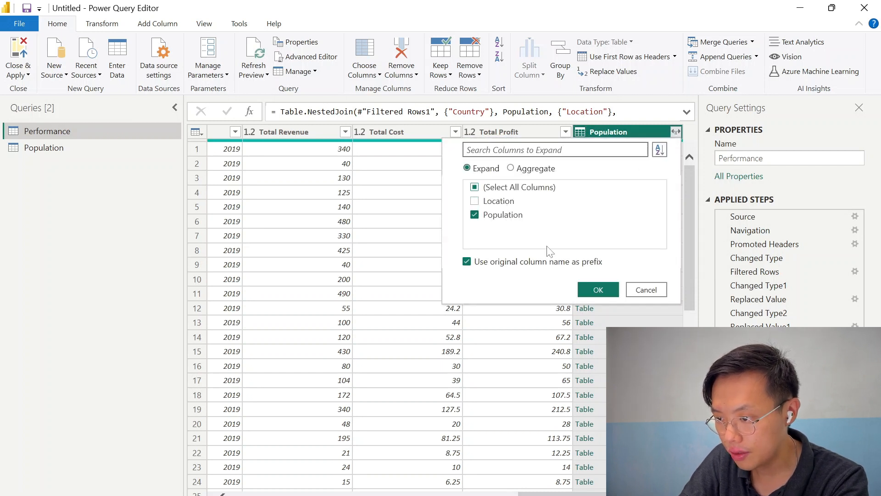
click(592, 289)
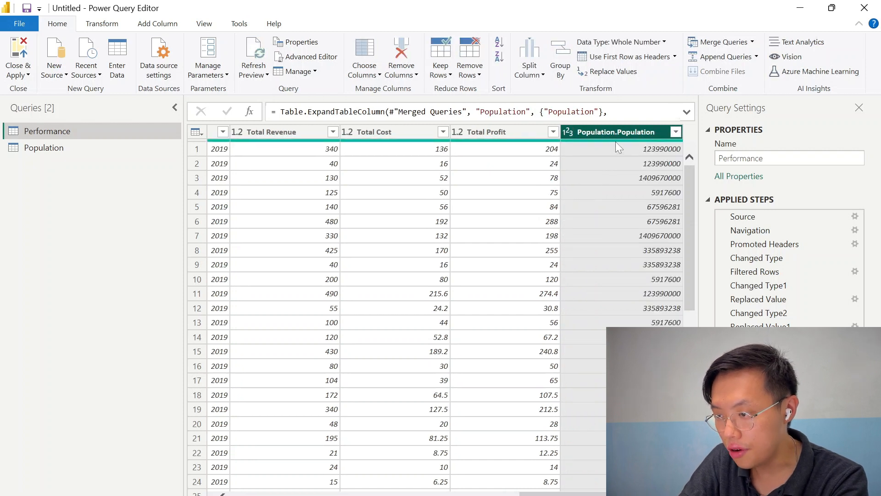
scroll(285, 191, left, 10)
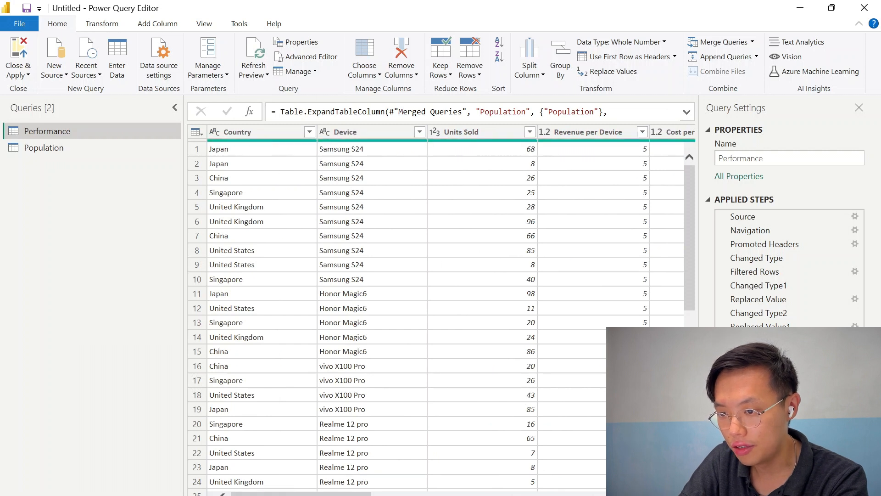
Close the Query Editor and apply the query changes to load the data into the report
scroll(440, 312, right, 10)
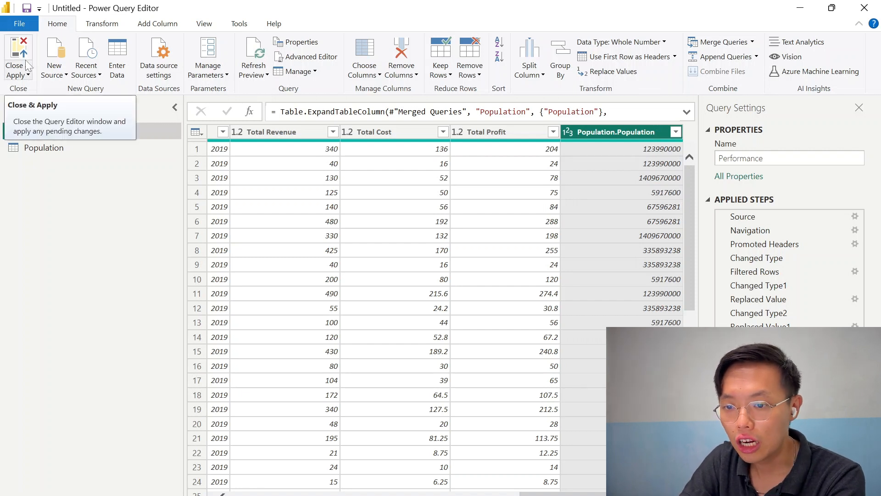
click(27, 76)
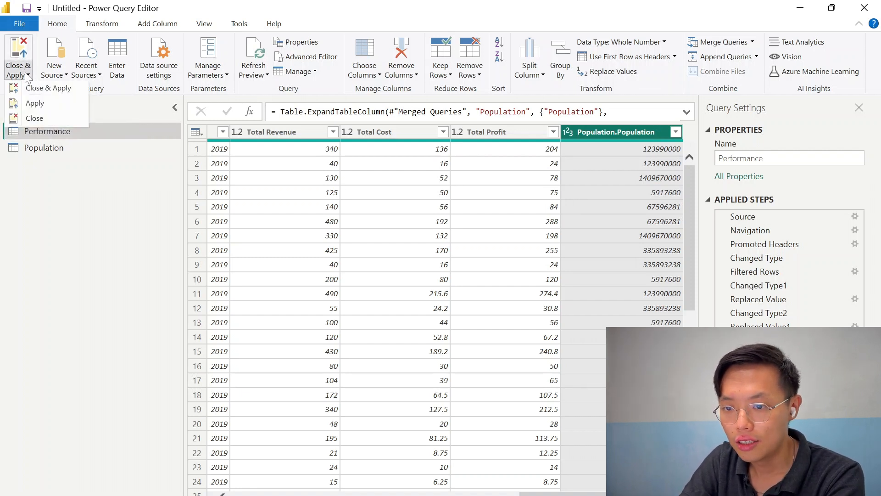
click(33, 92)
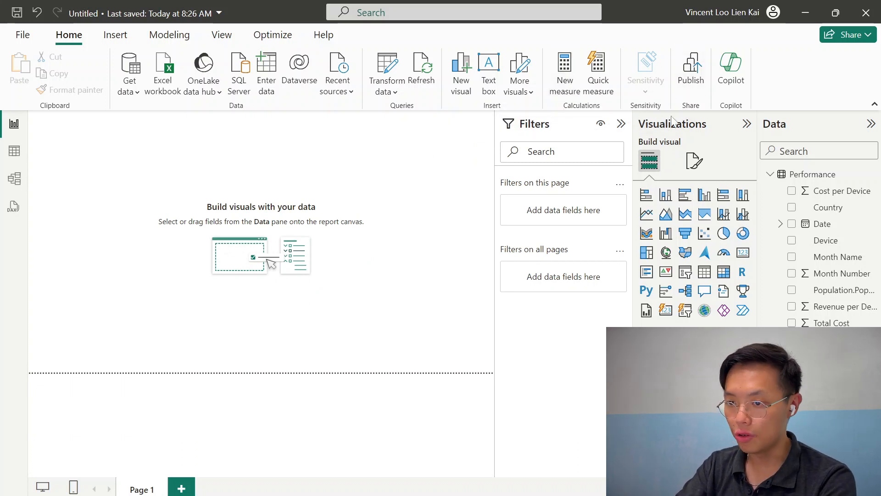
Browse the report view's ribbon tabs from Insert through Help and back to Home
click(113, 39)
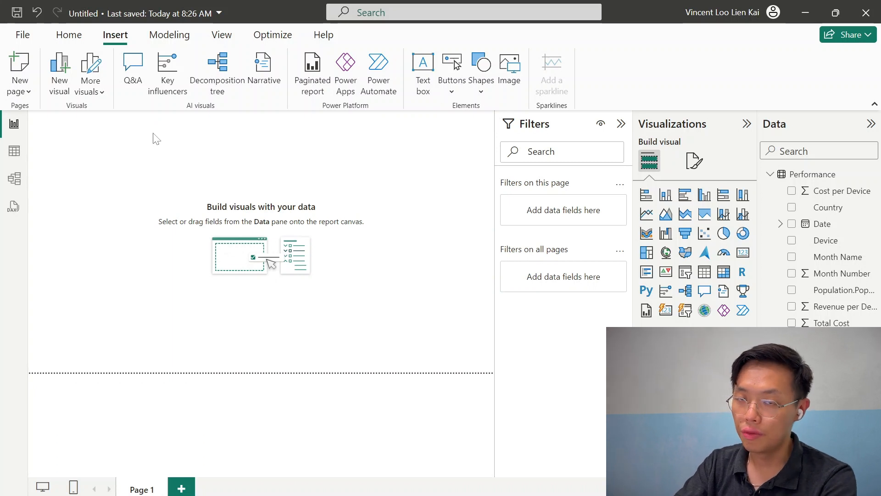
click(170, 37)
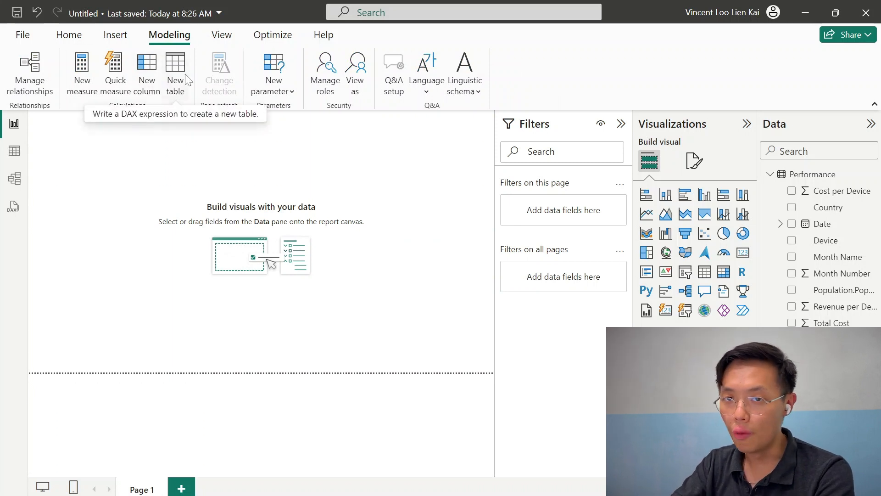
click(210, 38)
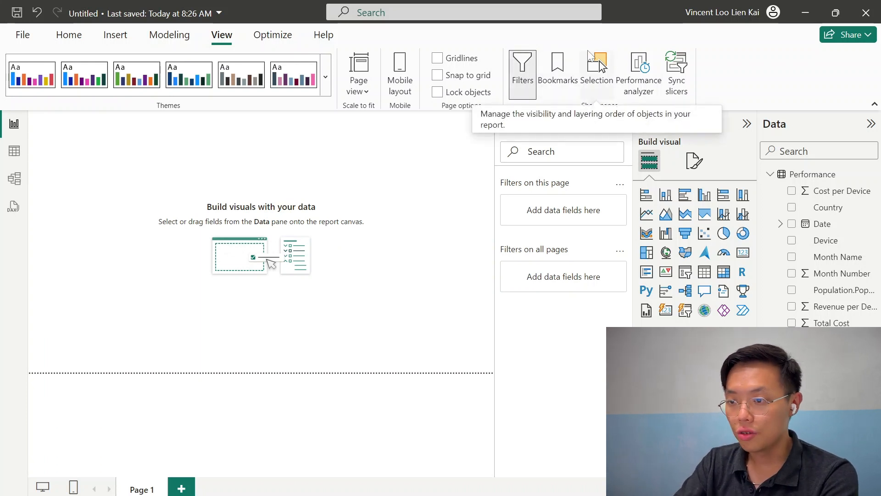
click(278, 39)
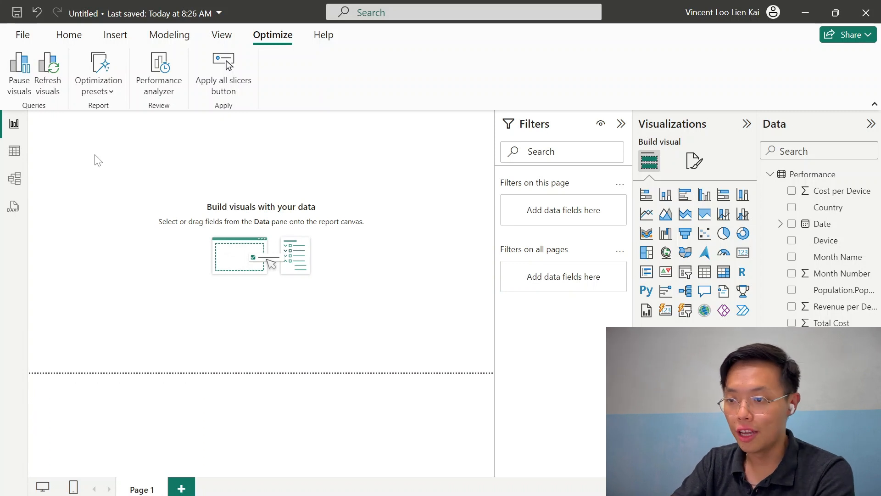
click(323, 35)
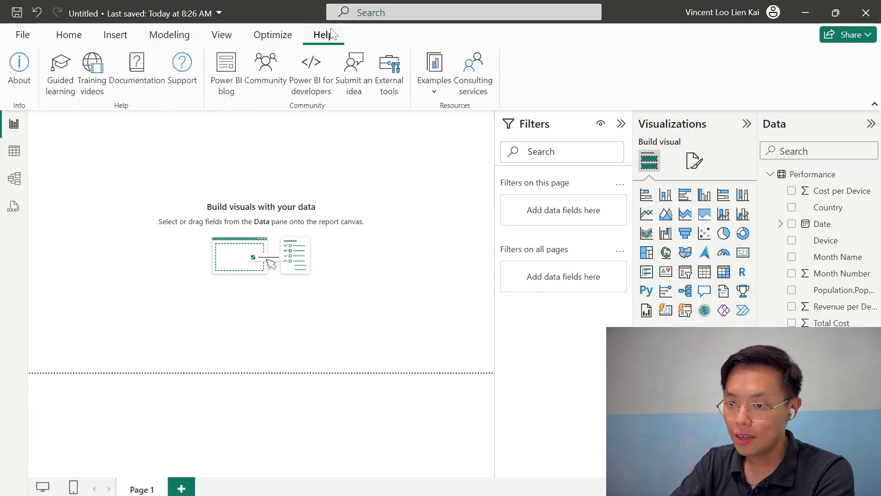
click(68, 36)
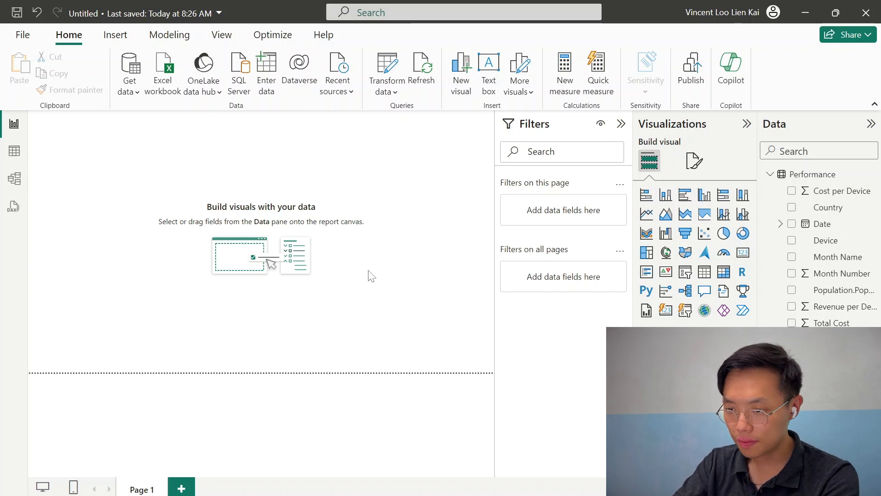
Check the loaded data in Table view and the tables' relationship in Model view, then return to Report view
click(16, 156)
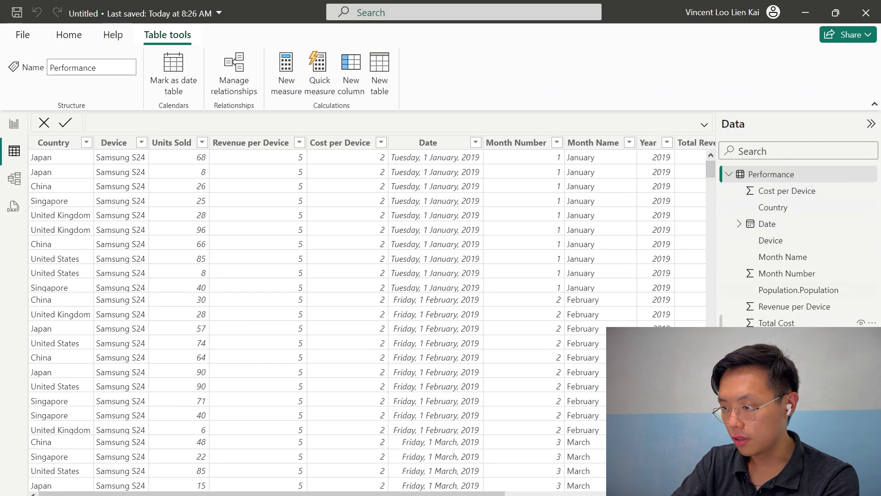
click(14, 178)
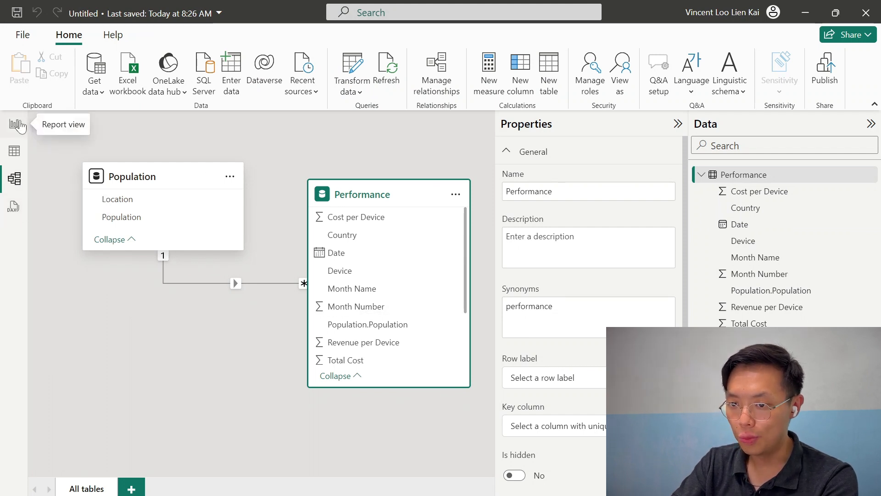
click(17, 124)
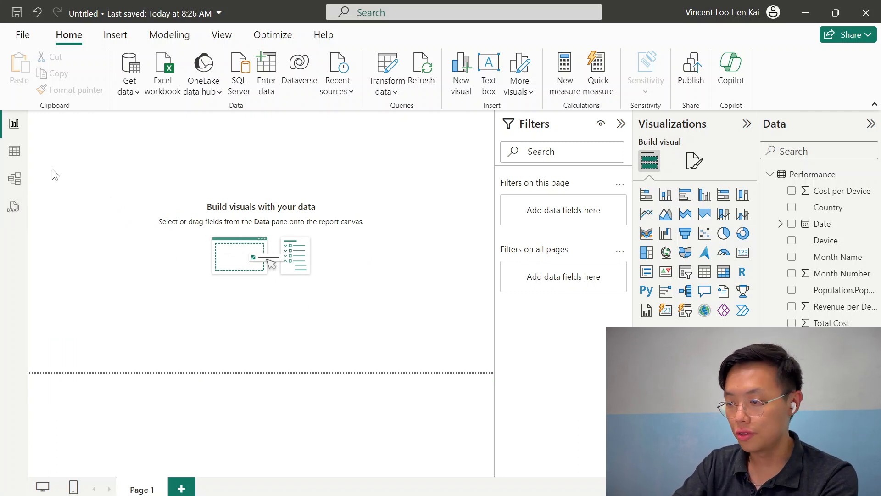
Add a text box to the report page with the title Device Sales
click(489, 74)
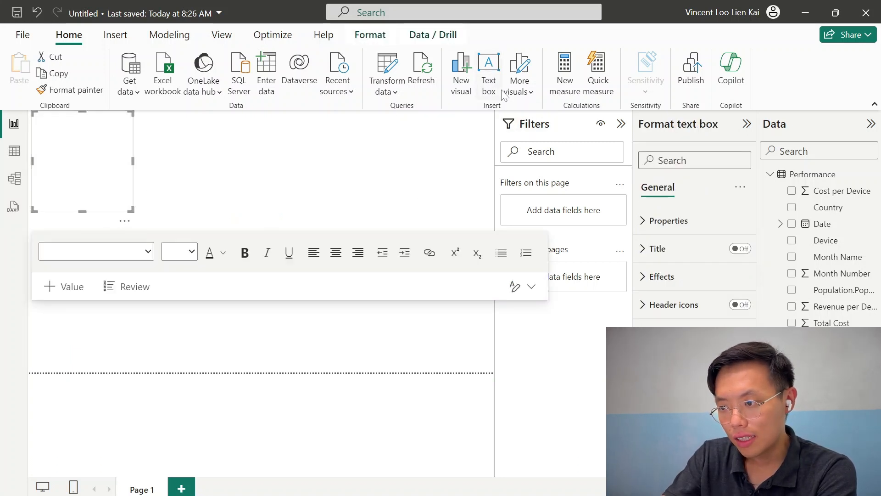
click(51, 151)
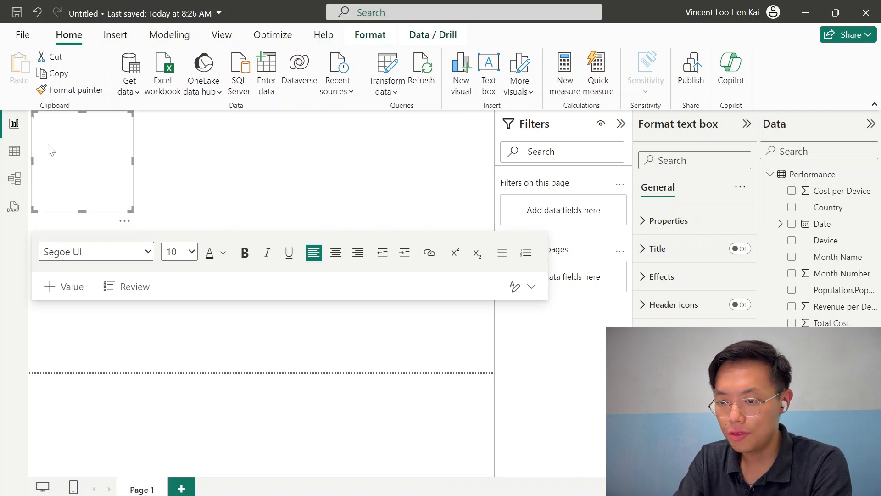
text(s)
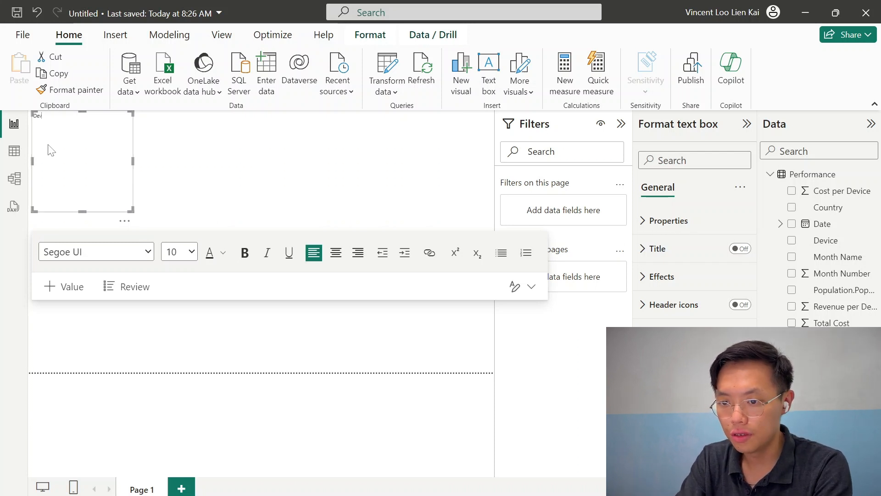
text(evice Sales)
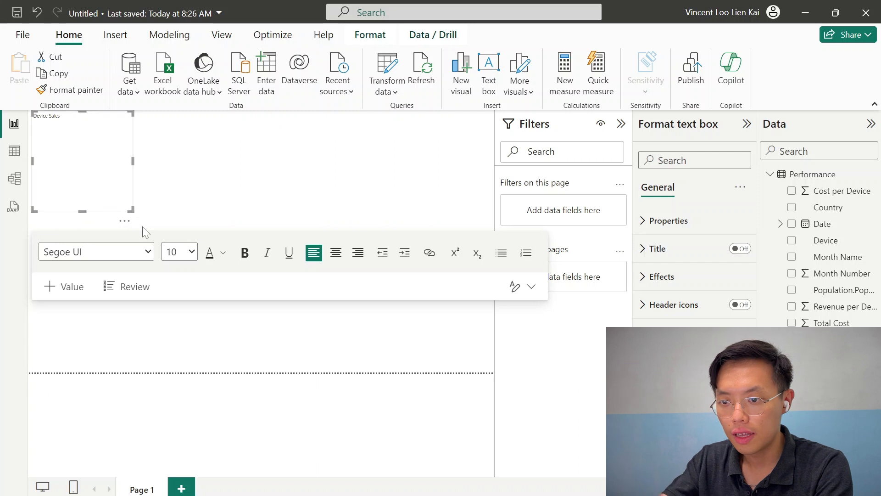
Widen the title text box across the page top and format its text as 36 pt, bold and centred
drag(134, 209, 493, 131)
click(188, 172)
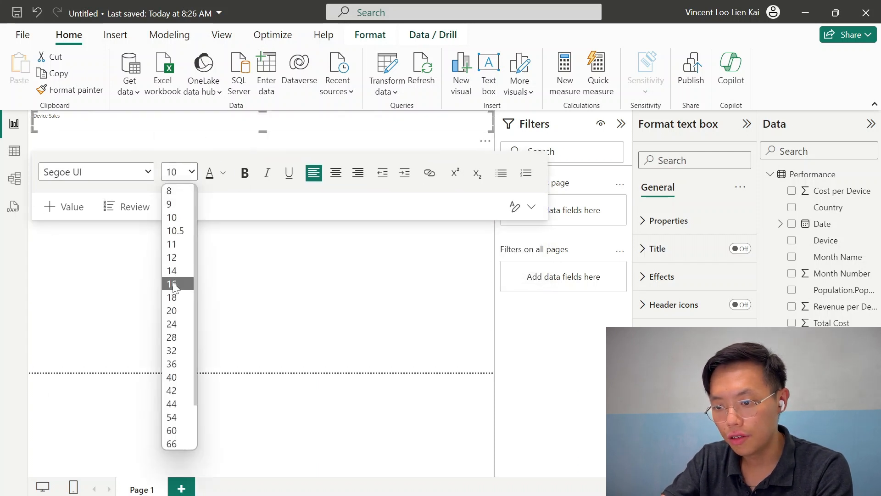
click(173, 364)
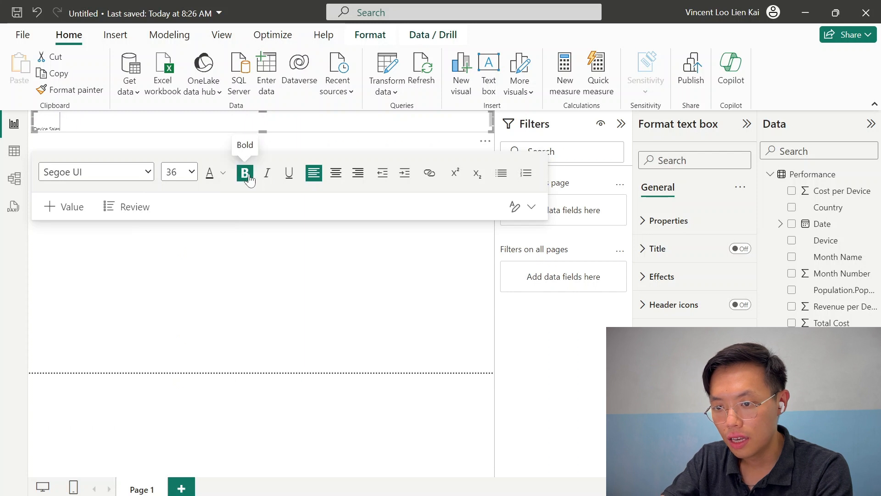
key(ctrl+a)
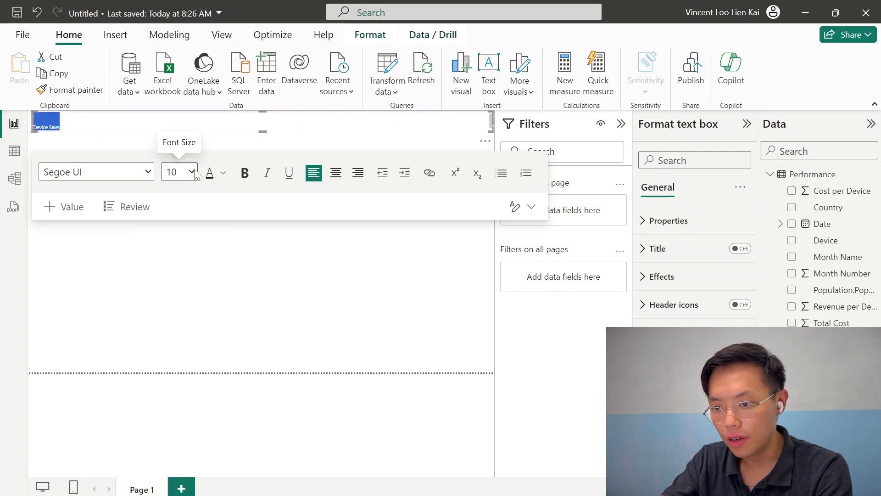
click(192, 172)
click(173, 364)
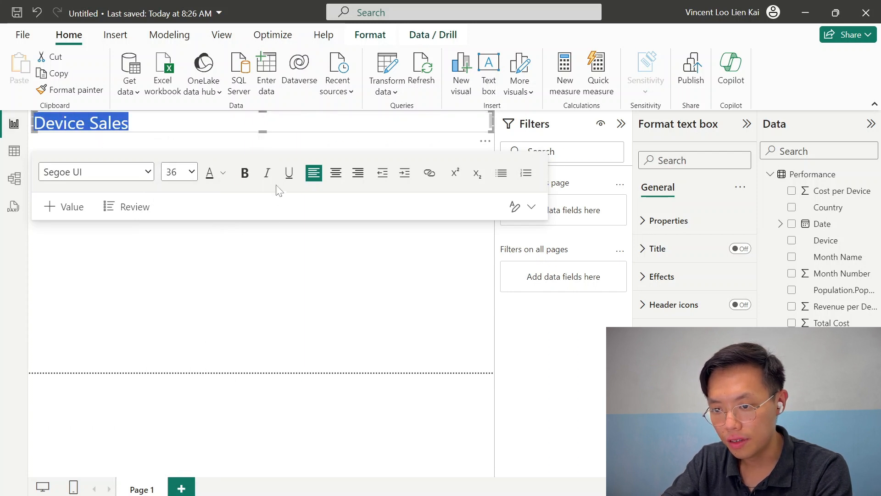
click(244, 172)
click(340, 173)
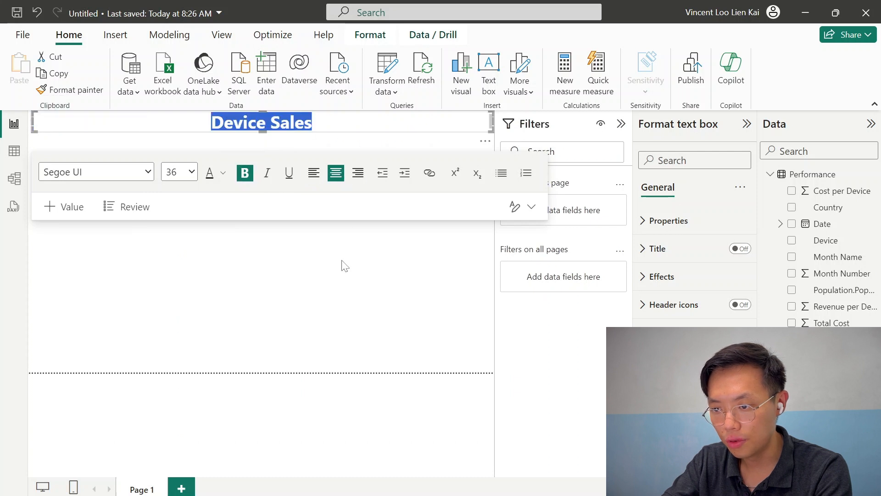
click(345, 265)
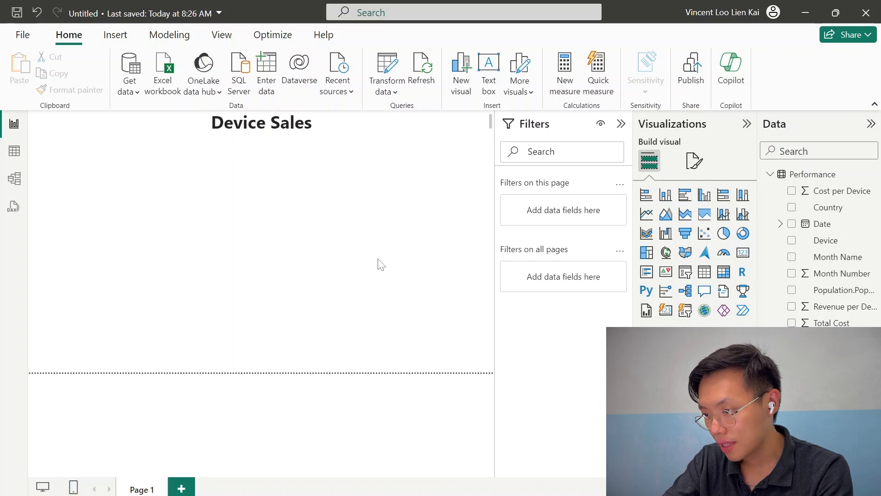
Insert a line chart of Total Profit by Date and fit it just below the title
click(647, 214)
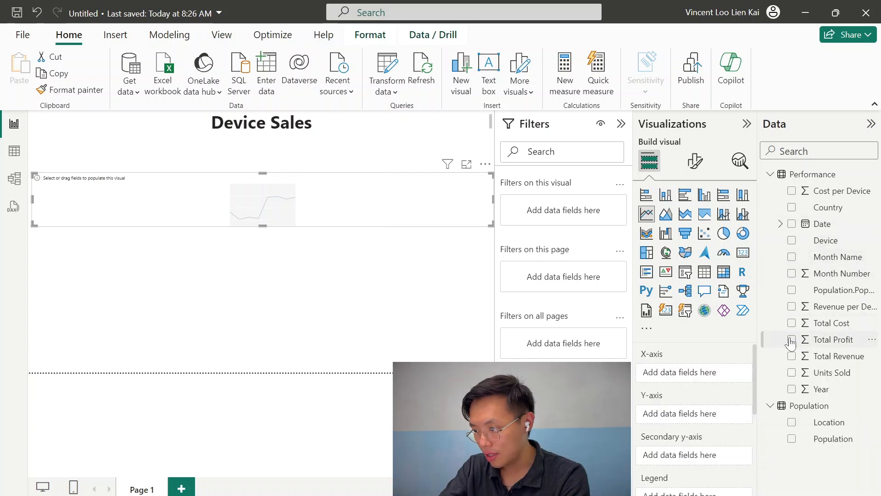
click(790, 340)
click(792, 224)
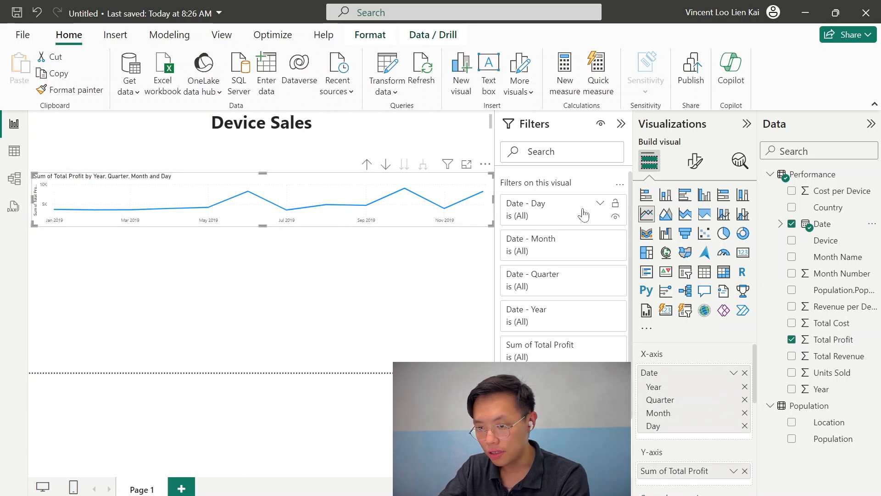
drag(176, 176, 184, 143)
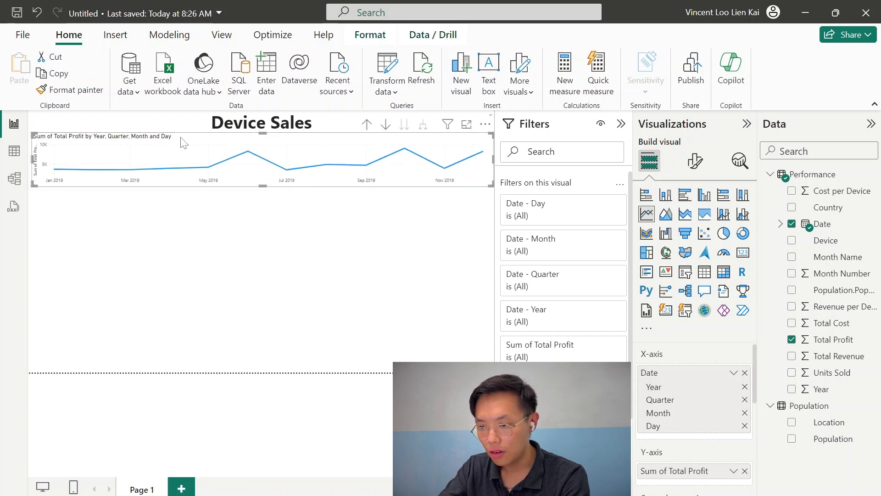
drag(264, 187, 265, 196)
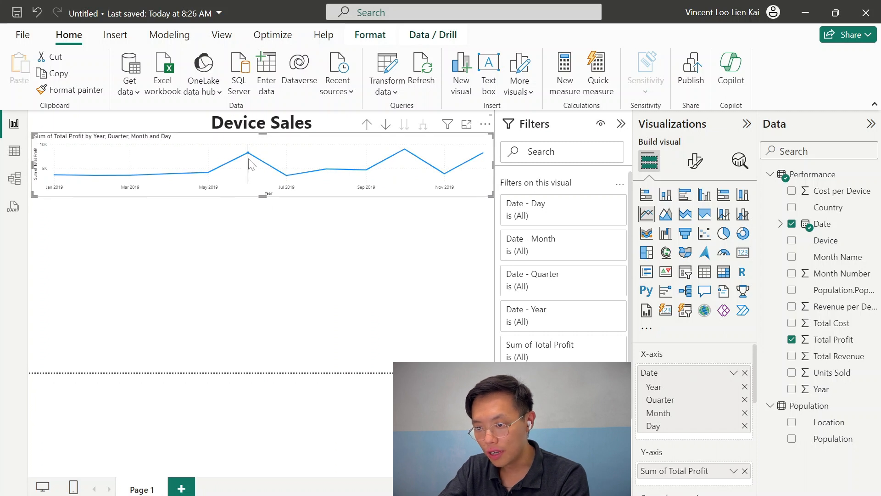
mouse_move(251, 156)
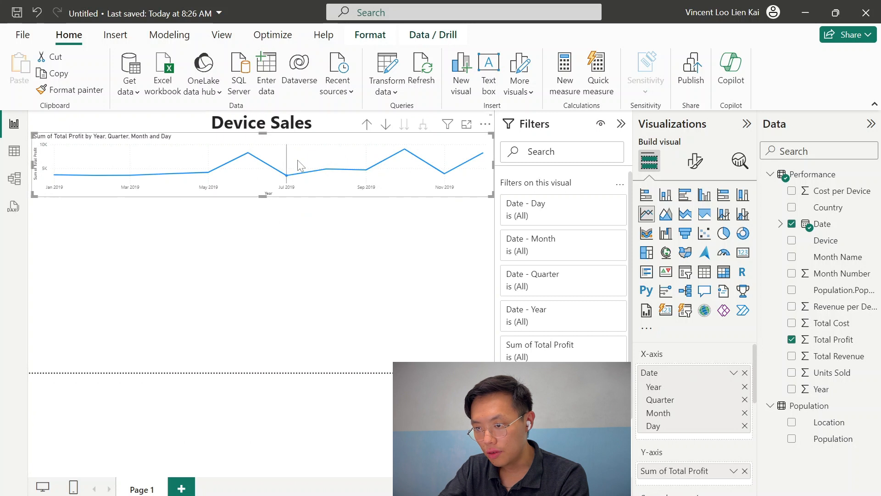
mouse_move(406, 154)
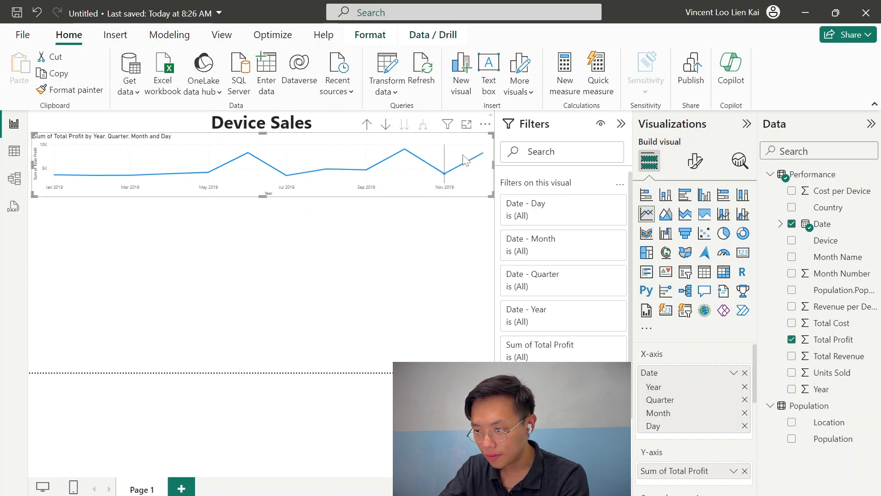
mouse_move(463, 176)
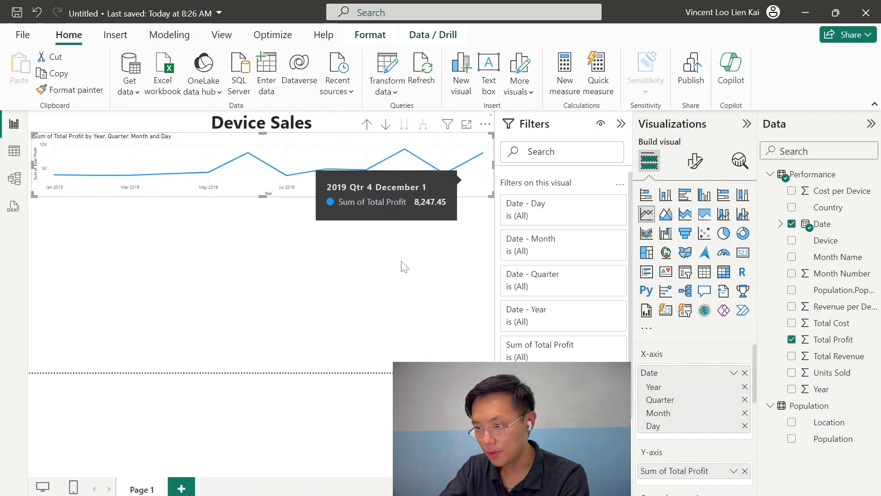
click(380, 262)
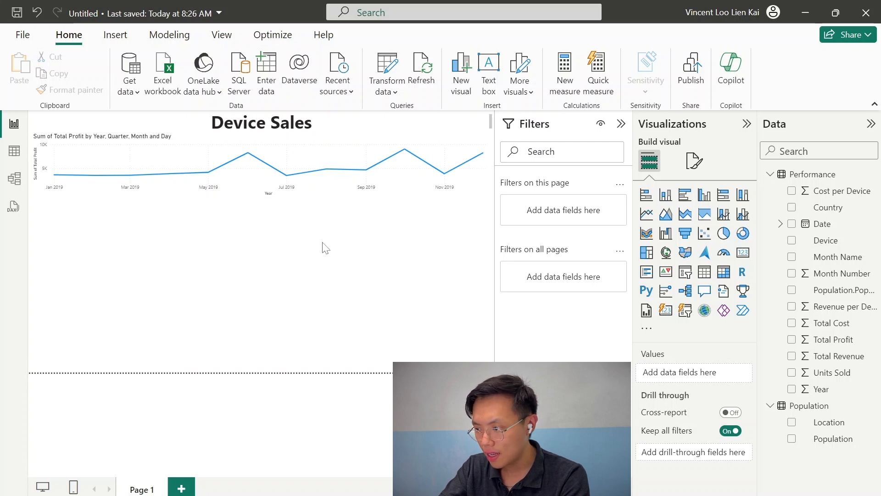
Add a map visual of Total Profit by Country and resize it under the line chart
click(703, 311)
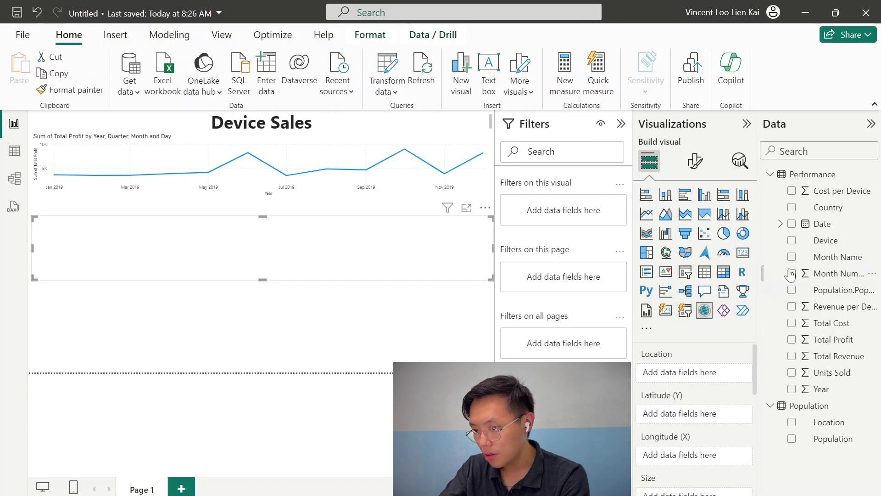
click(792, 209)
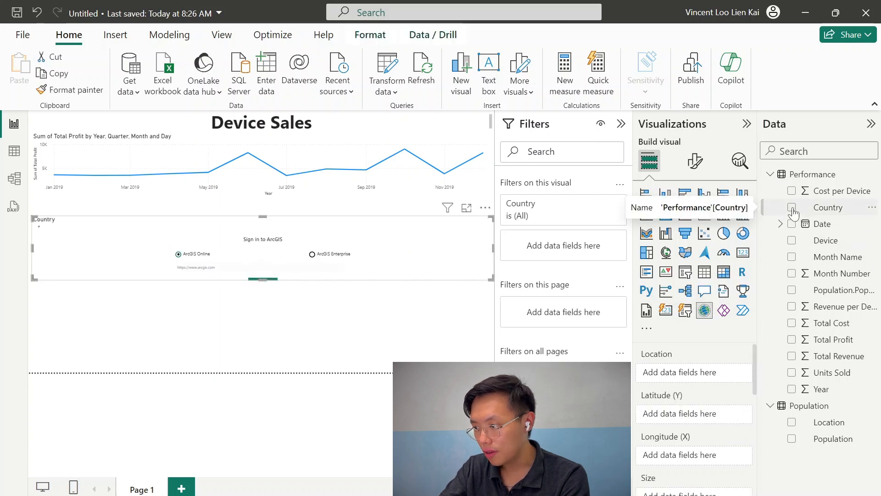
click(792, 339)
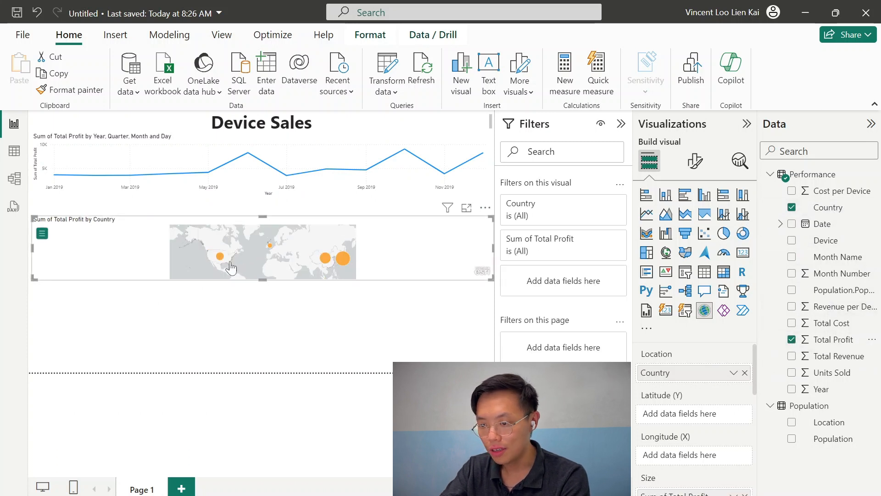
drag(491, 278, 233, 378)
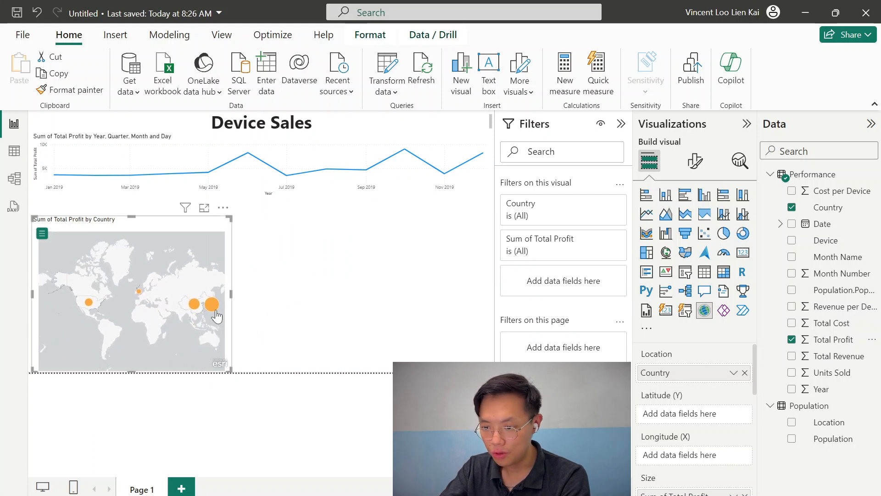
mouse_move(213, 310)
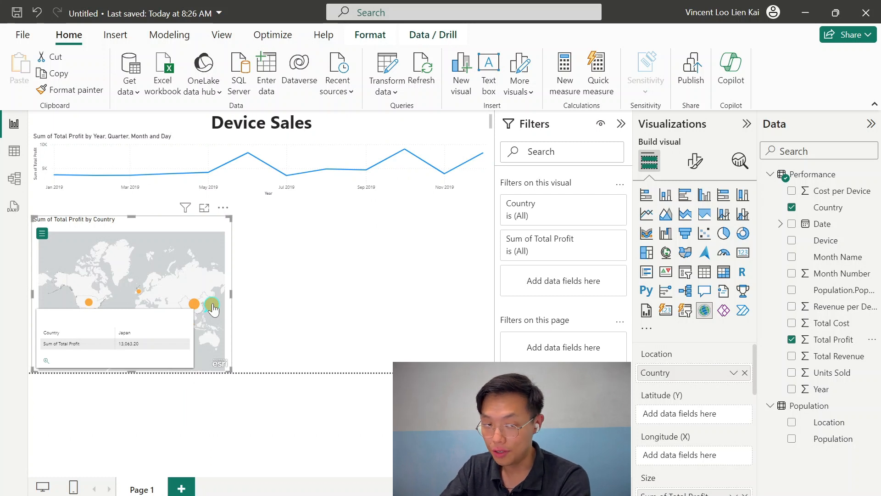
Select Japan on the map to cross-filter the other visuals, then clear the selection
click(212, 309)
click(301, 311)
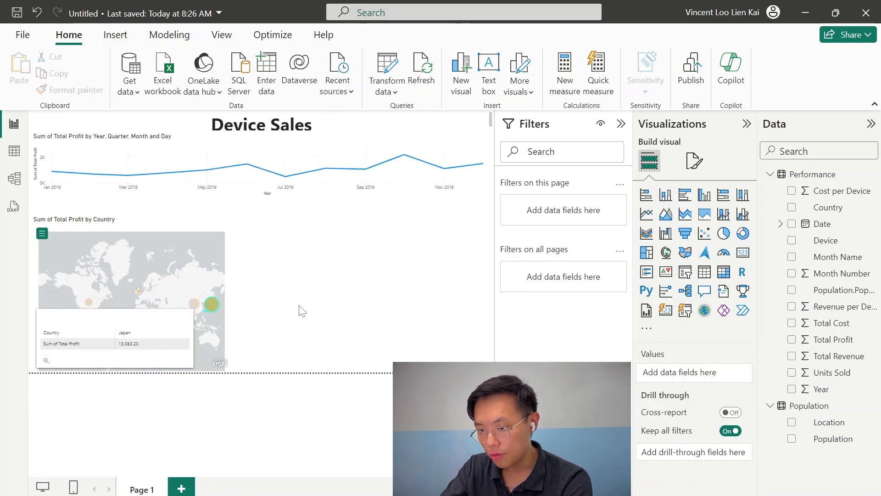
click(224, 318)
click(321, 296)
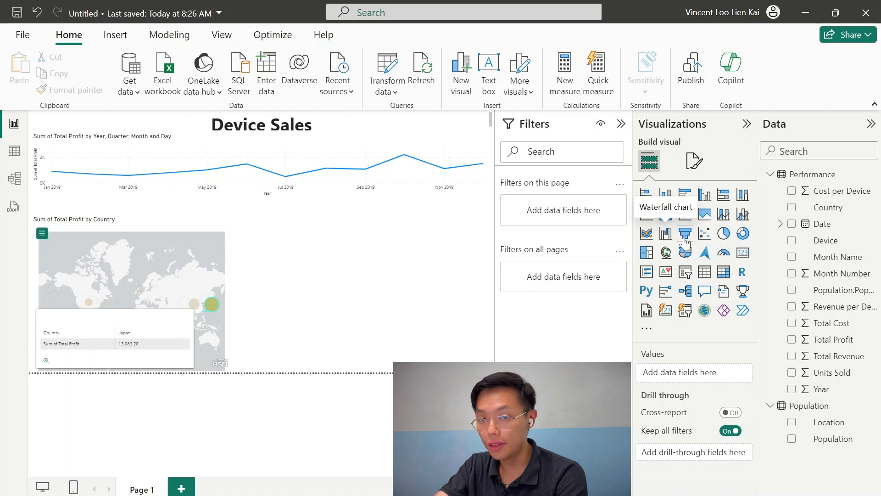
Insert a stacked bar chart of Units Sold by Device beside the map
click(647, 197)
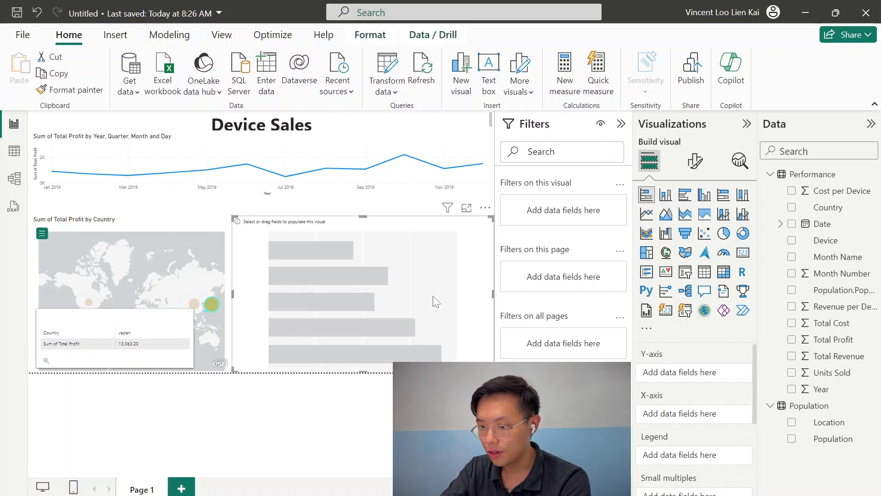
click(791, 242)
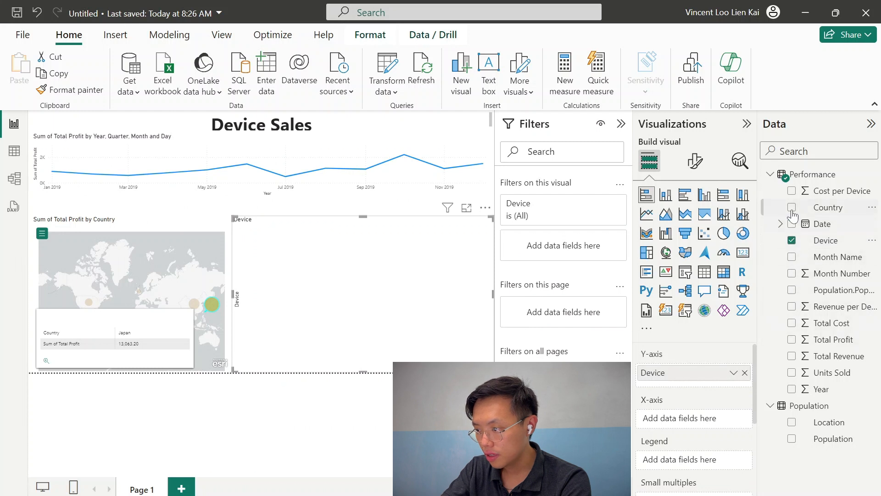
click(792, 372)
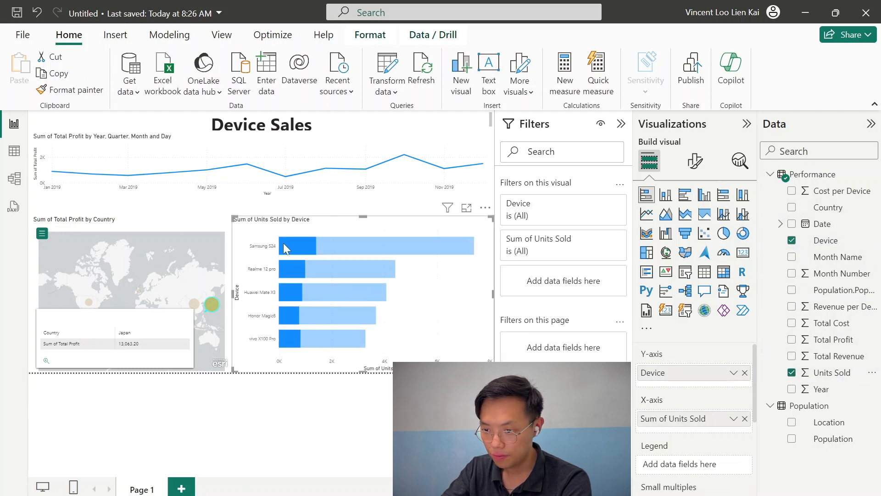
click(304, 244)
click(308, 244)
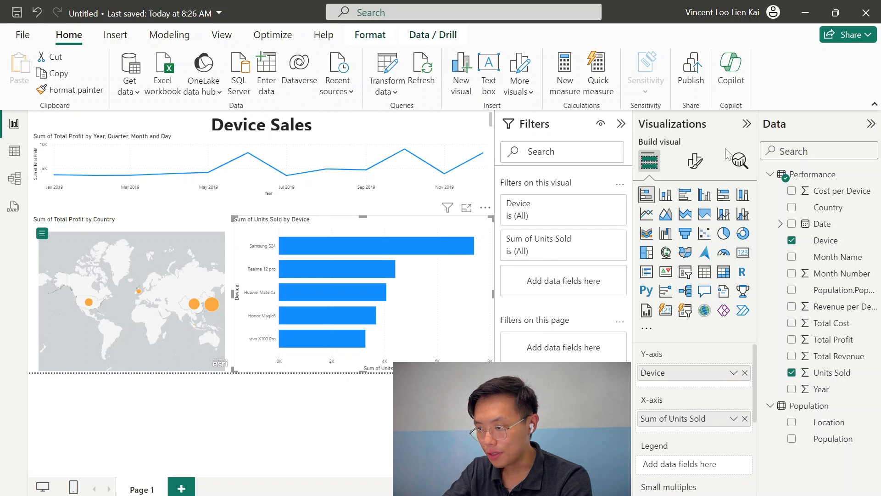
Turn on data labels for the bar chart
click(694, 160)
scroll(696, 388, down, 1)
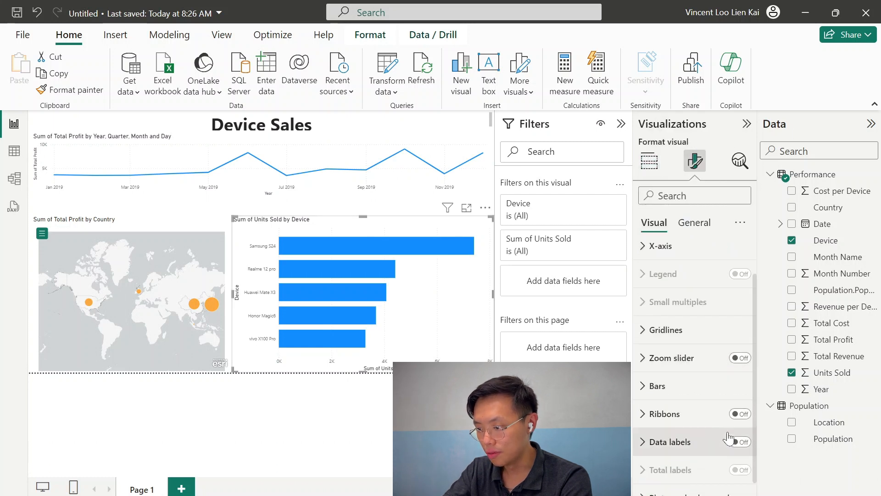
click(739, 441)
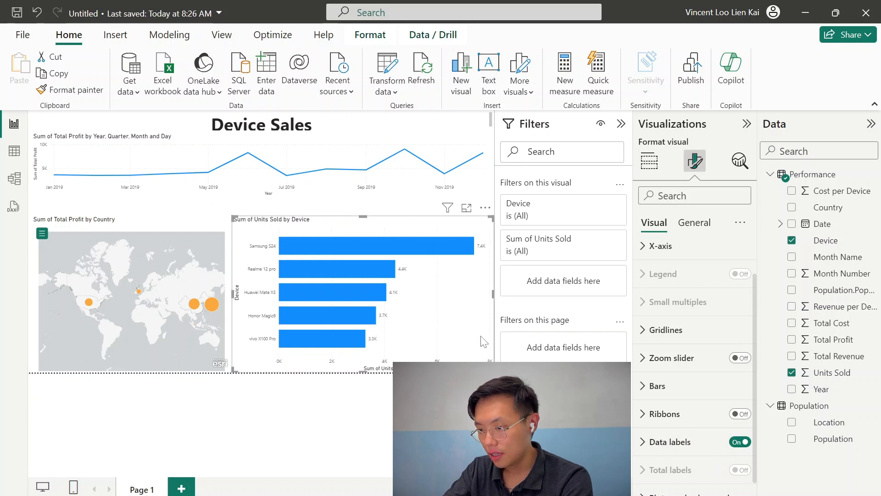
Narrow the bar chart and the map, and move the bar chart left against the map
drag(493, 342, 353, 386)
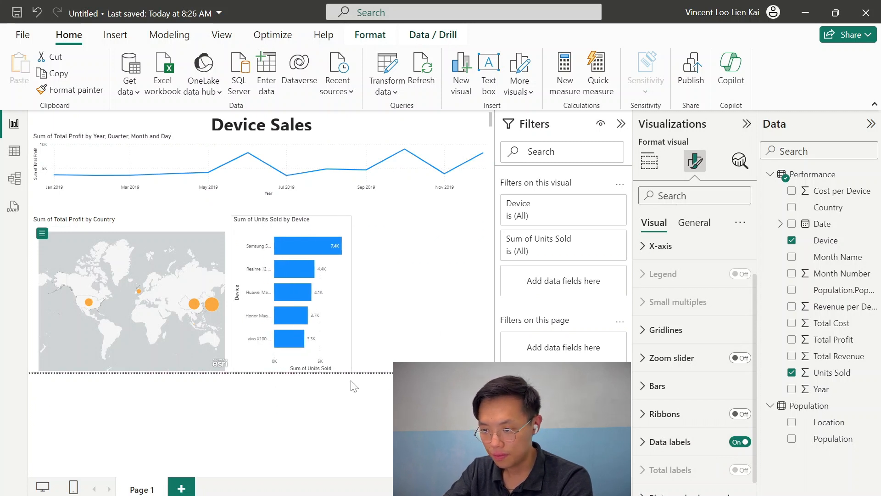
click(220, 265)
mouse_move(211, 377)
mouse_down()
mouse_move(218, 371)
mouse_move(197, 372)
mouse_move(259, 232)
mouse_move(203, 351)
mouse_move(209, 382)
mouse_up()
click(210, 383)
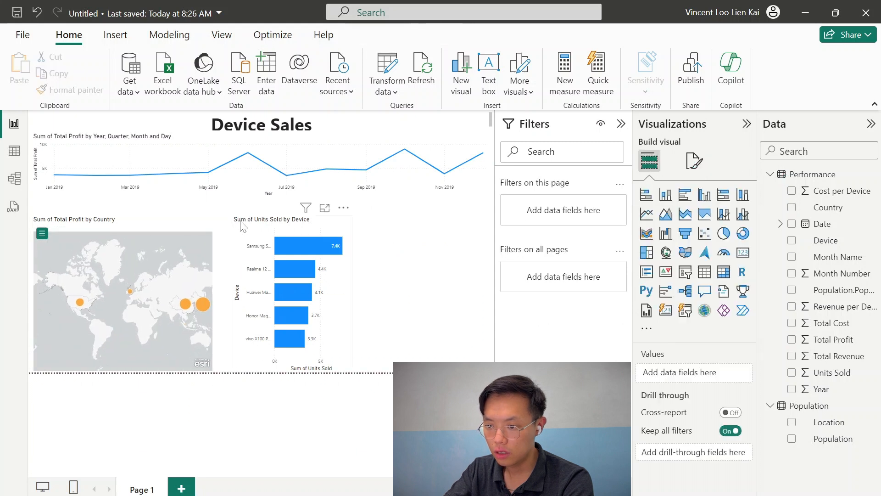
drag(242, 225, 224, 226)
click(386, 301)
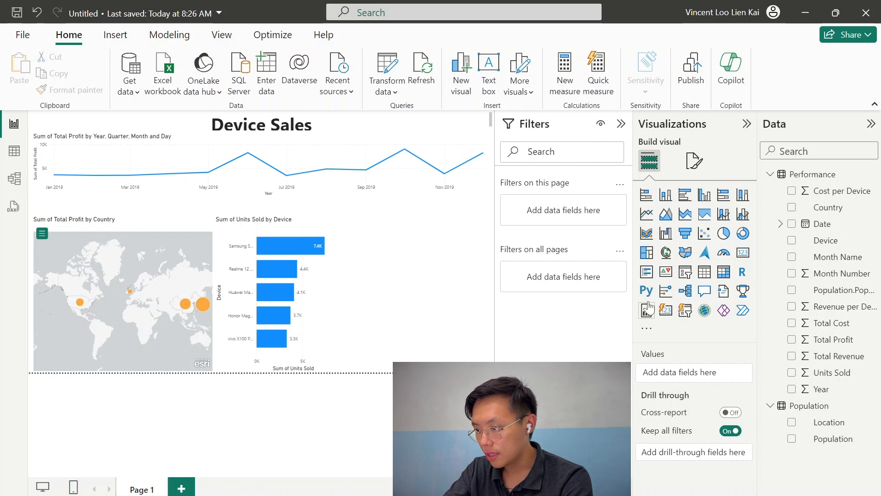
Add a table of Country and Population sorted by population, and move it to the lower right of the bar chart
click(704, 272)
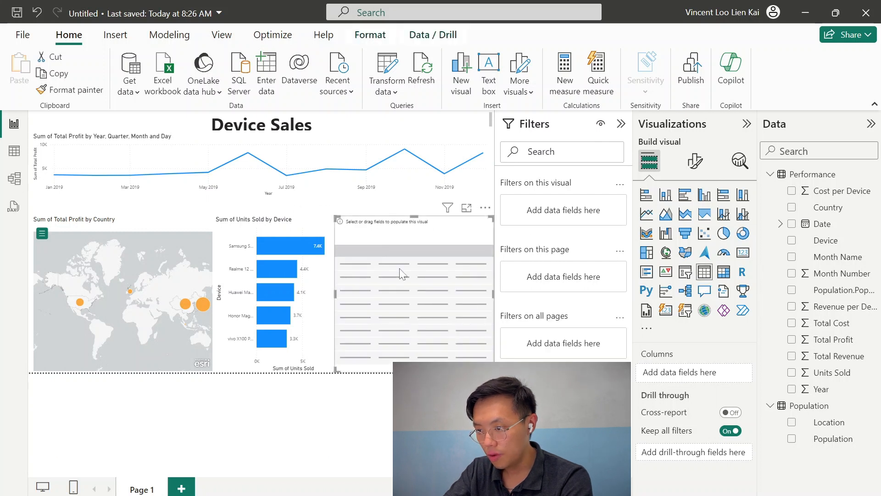
click(828, 207)
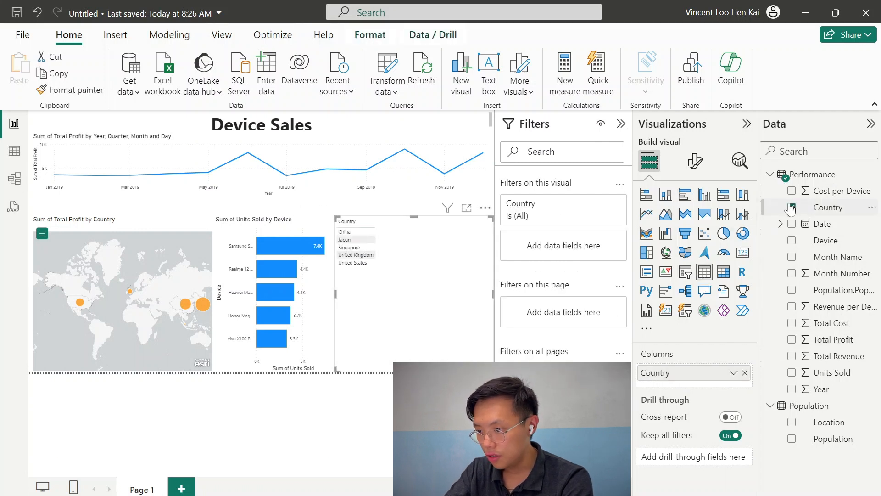
click(791, 290)
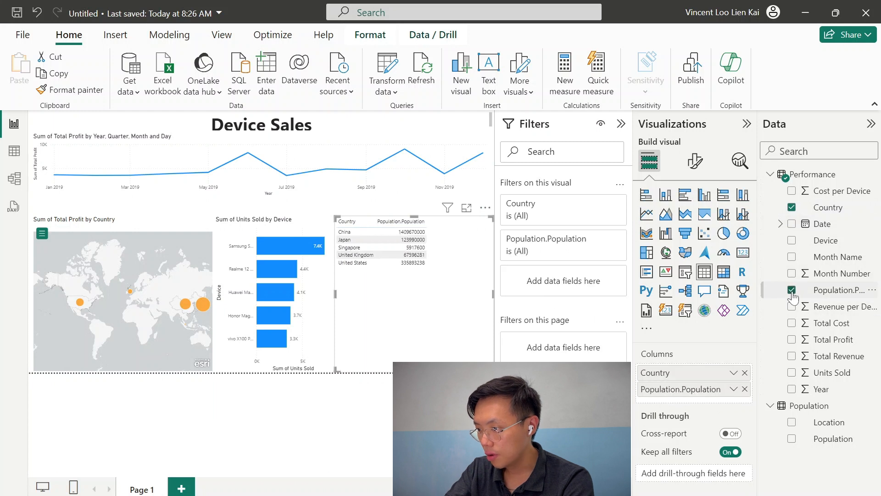
click(411, 225)
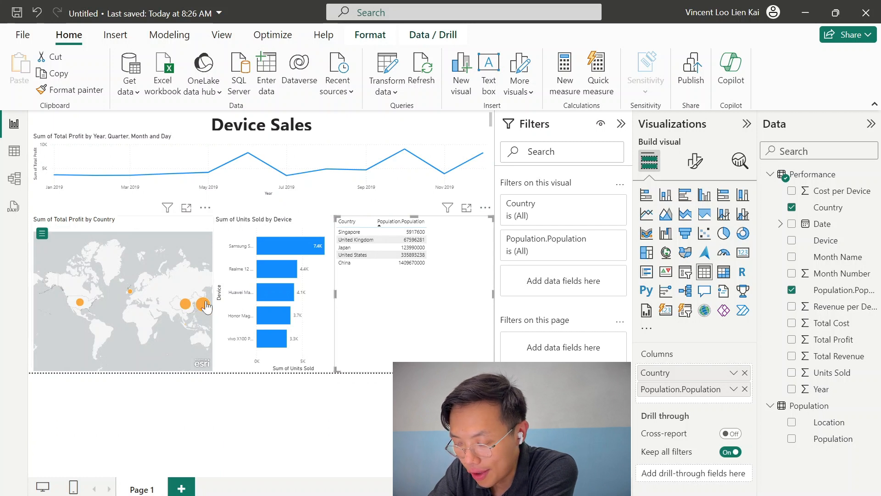
drag(492, 326, 472, 350)
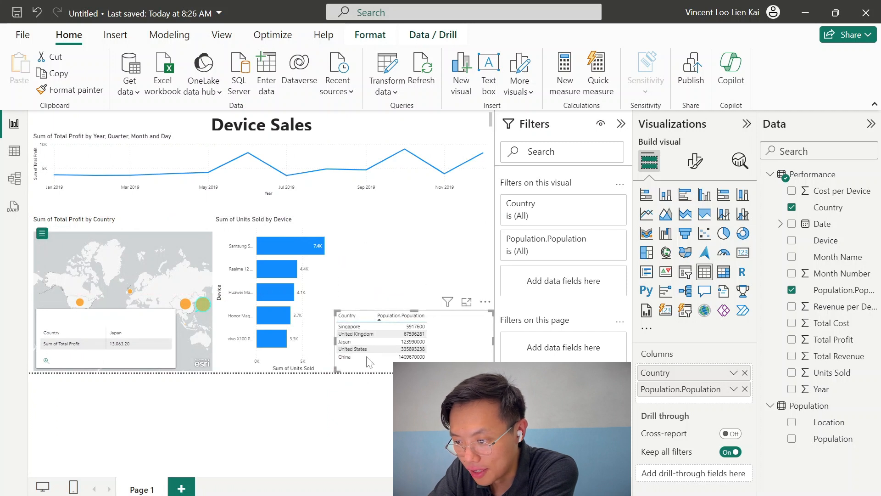
click(407, 275)
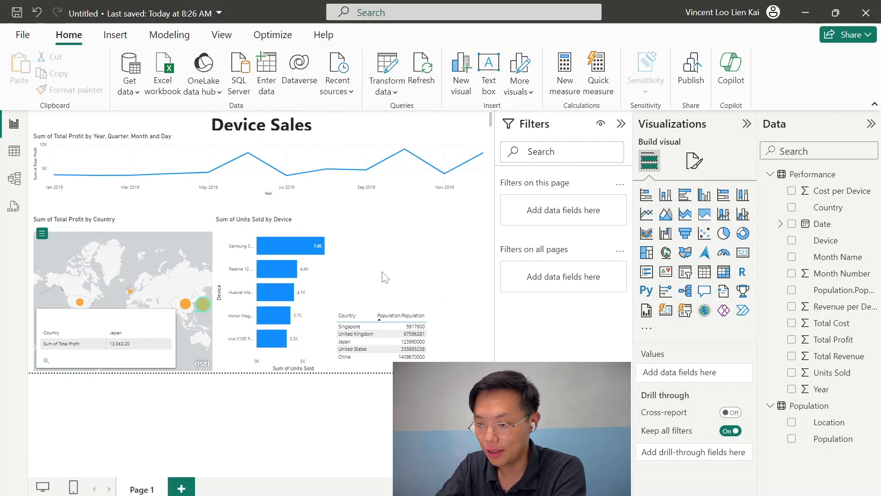
Add a Country slicer above the table and filter the report to Singapore
click(685, 273)
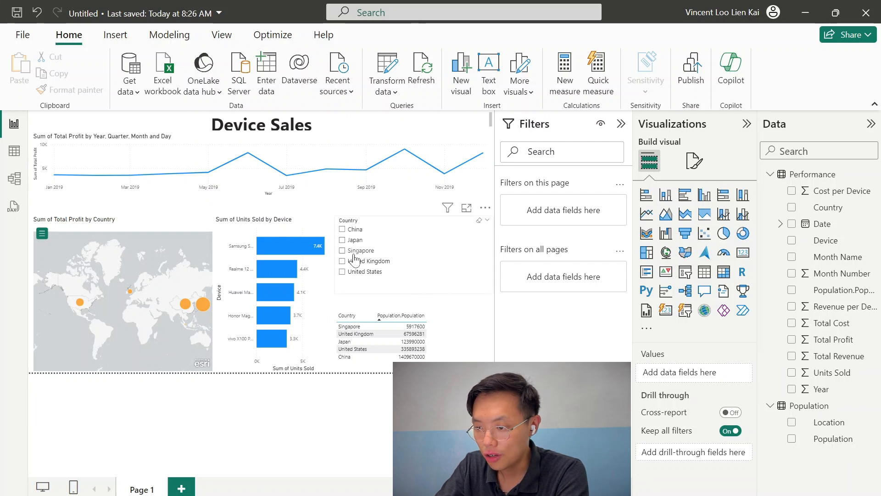
click(362, 251)
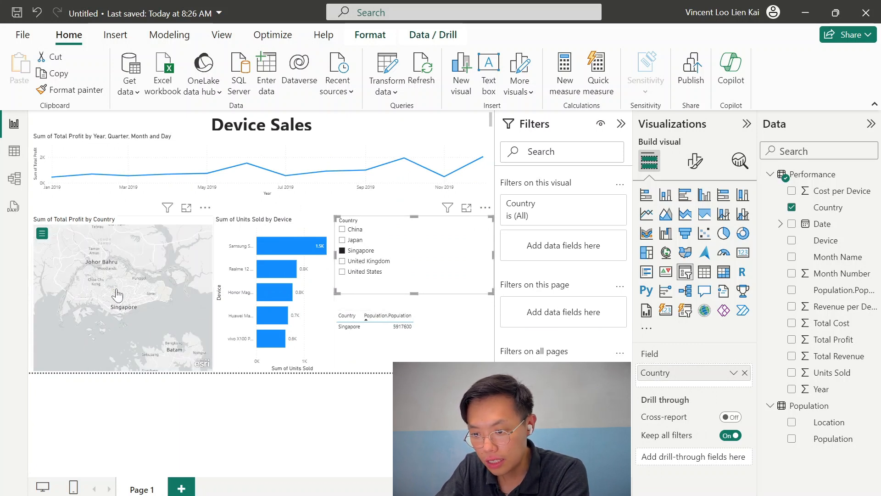
mouse_move(117, 294)
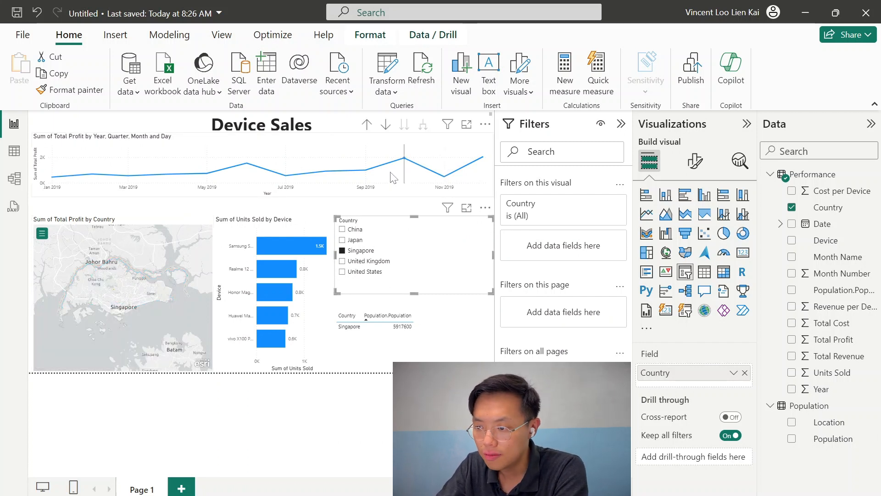
Filter the report through each country in the slicer in turn, then clear the slicer selection
click(357, 242)
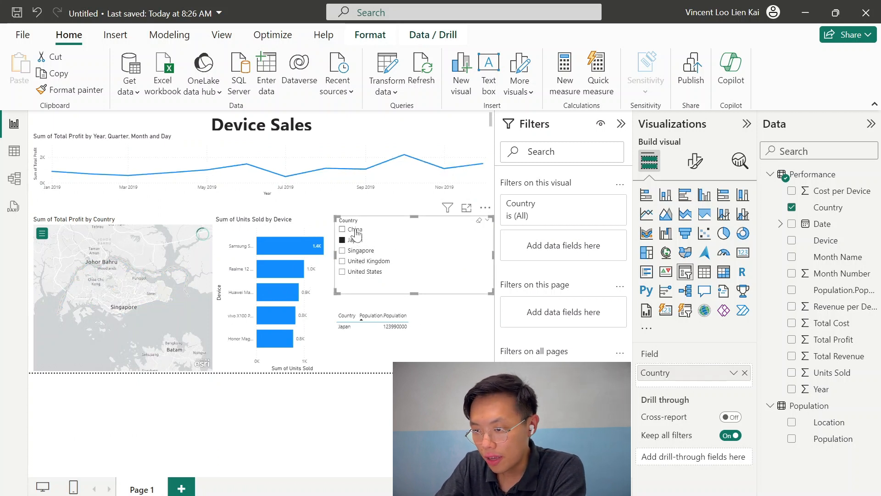
click(356, 230)
click(369, 261)
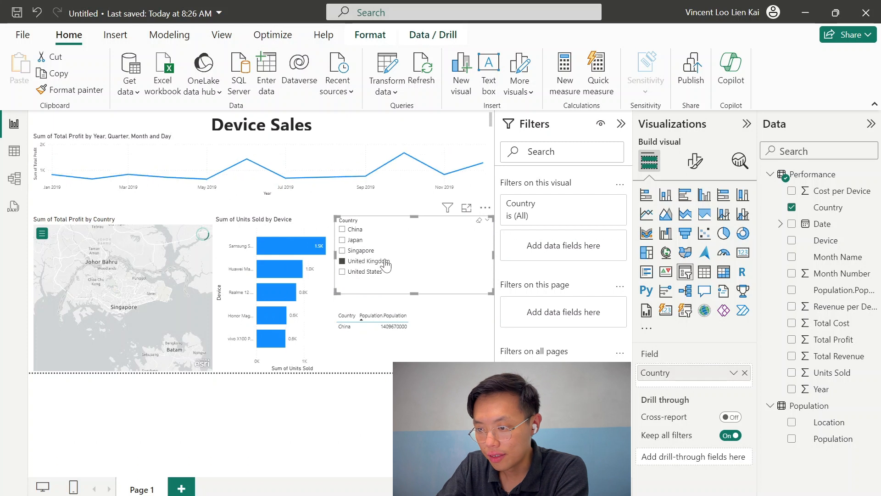
click(376, 274)
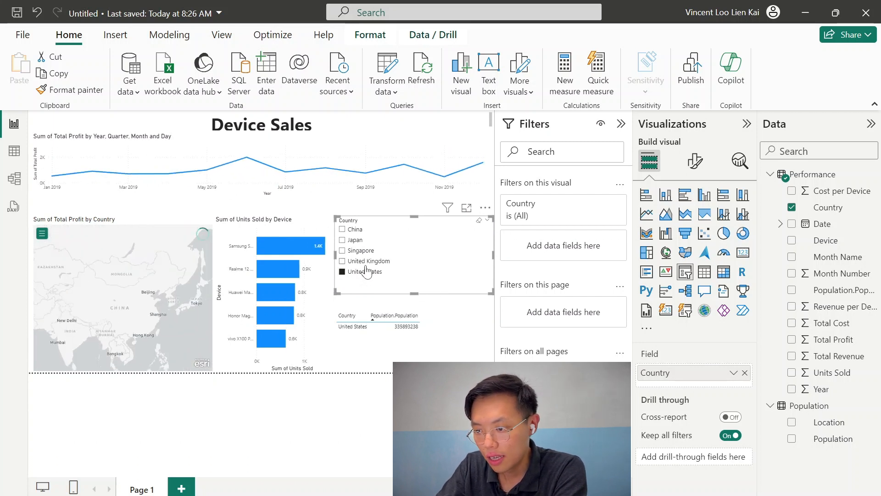
click(367, 262)
click(366, 251)
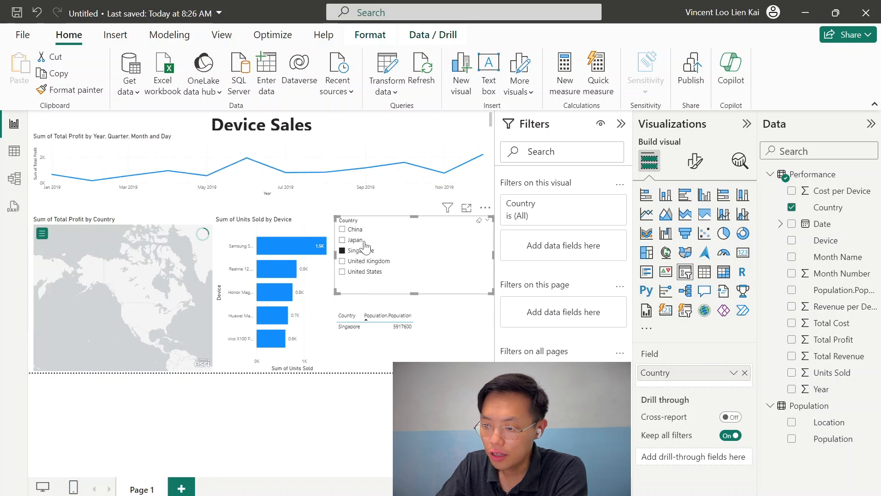
click(364, 241)
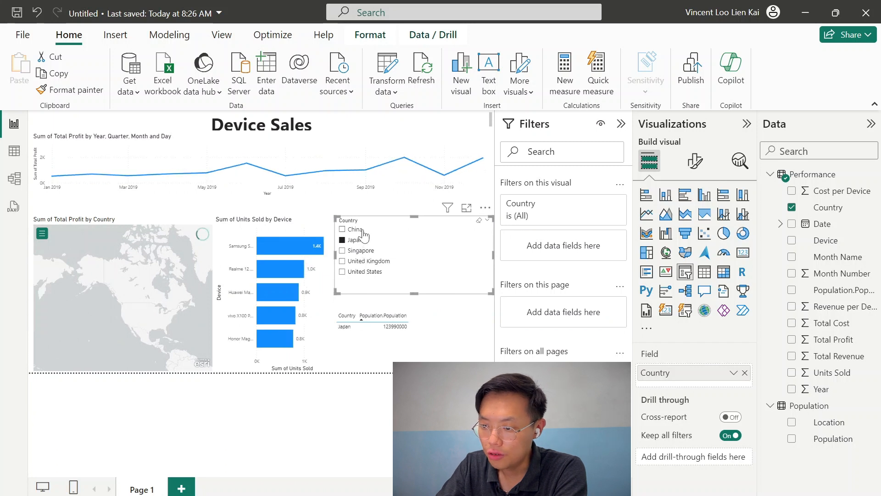
click(364, 262)
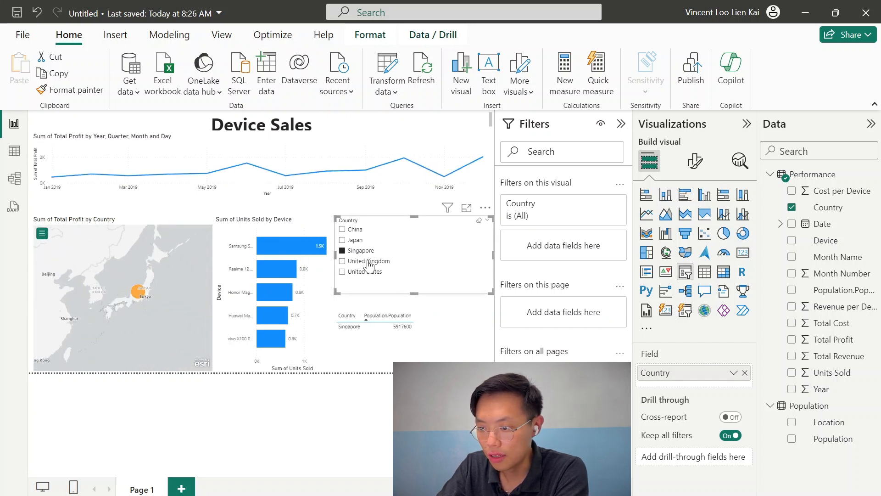
click(367, 272)
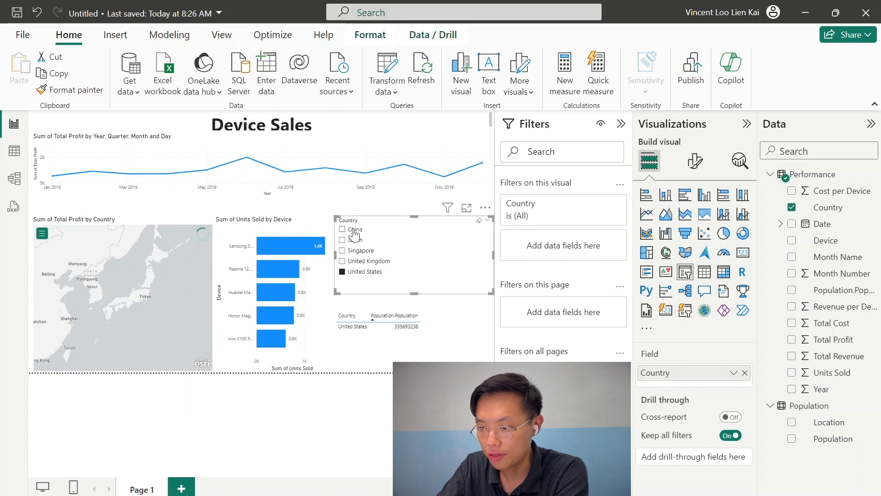
click(371, 276)
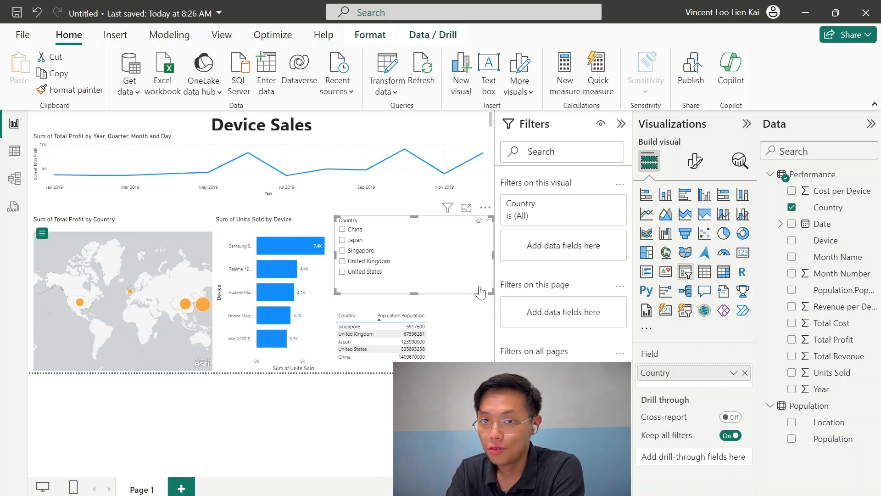
Retitle the line chart 'Sales profit trend across 2019' and center its title
click(465, 301)
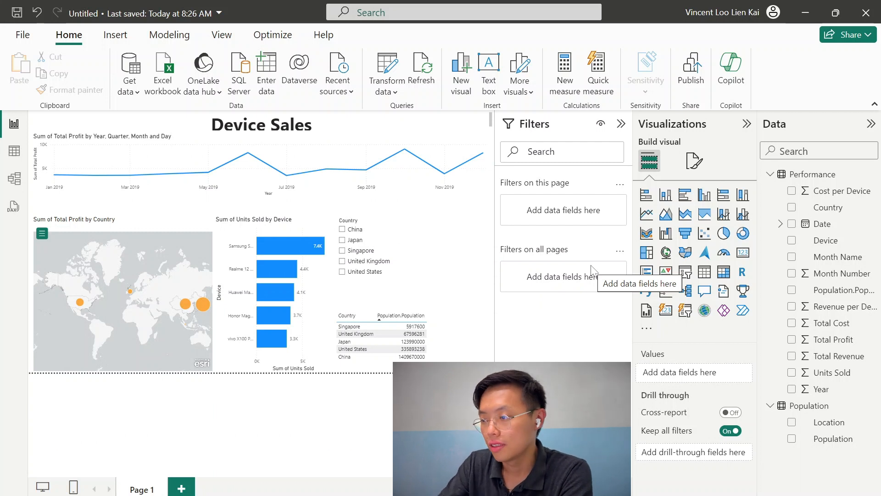
click(308, 140)
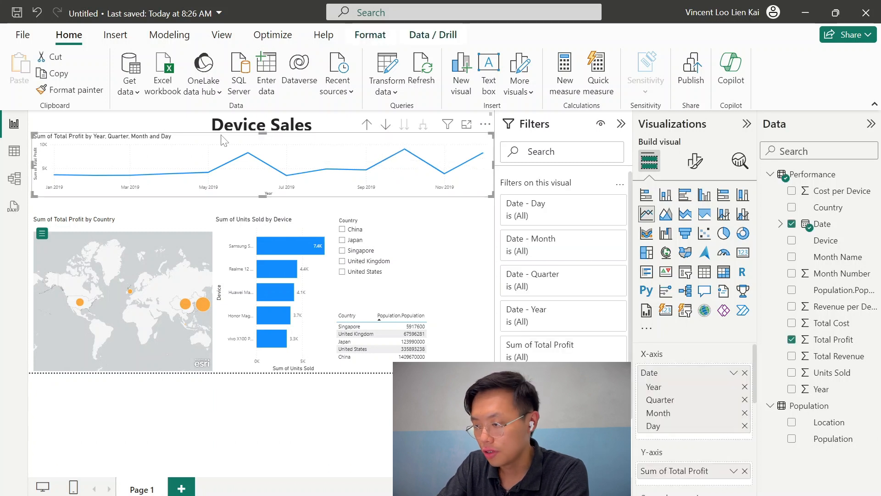
click(694, 161)
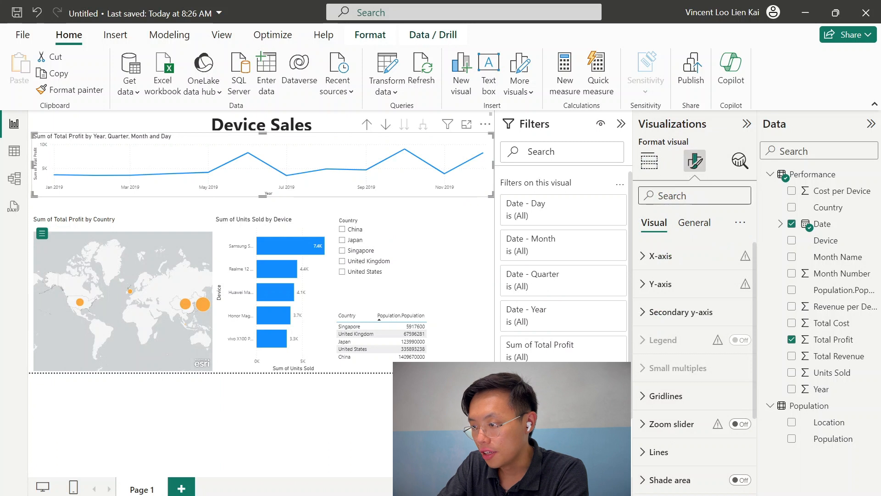
click(700, 227)
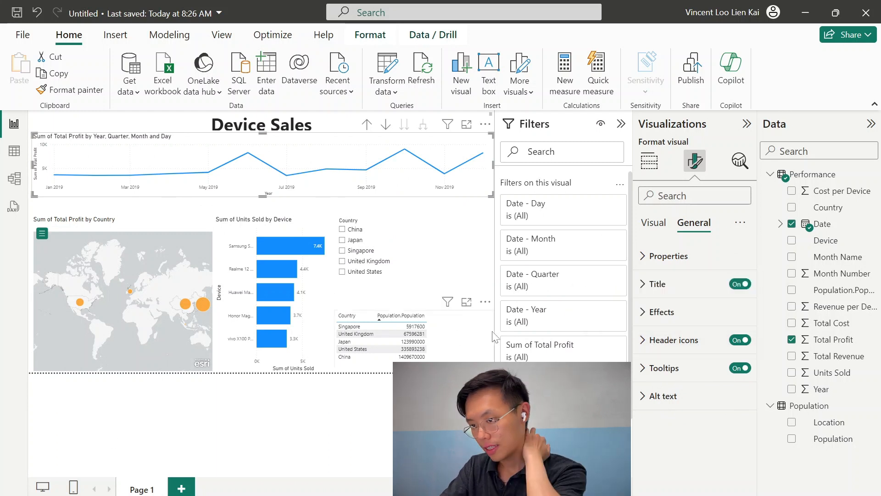
click(674, 292)
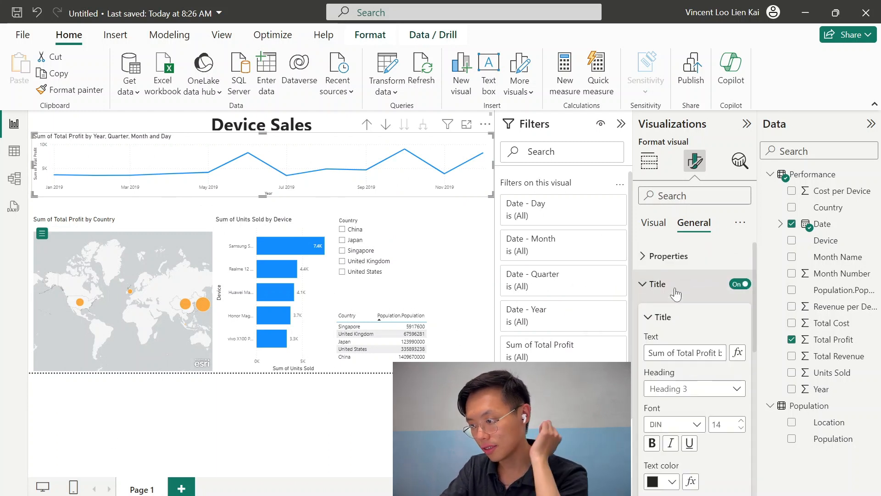
triple_click(687, 353)
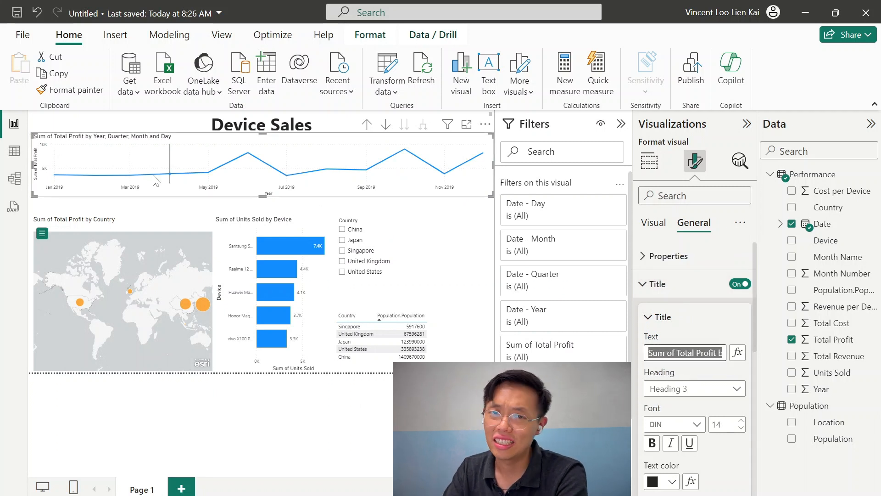
mouse_move(156, 180)
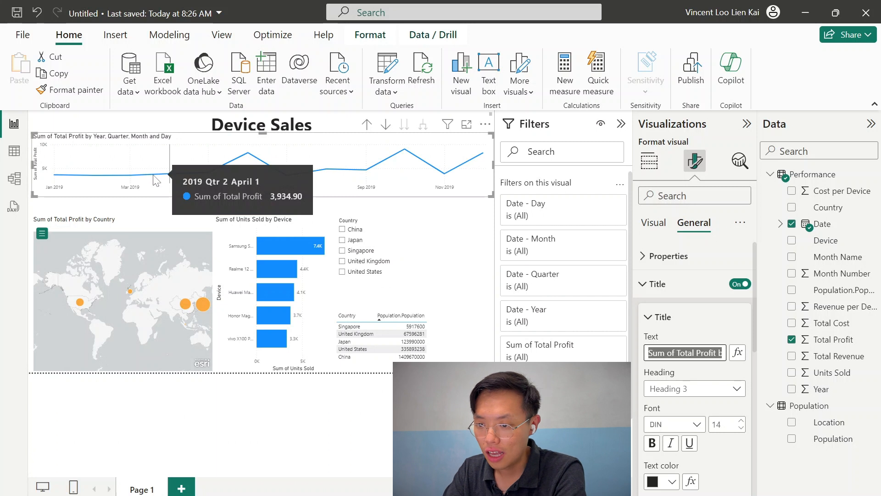
text(Profit trend in)
text(S)
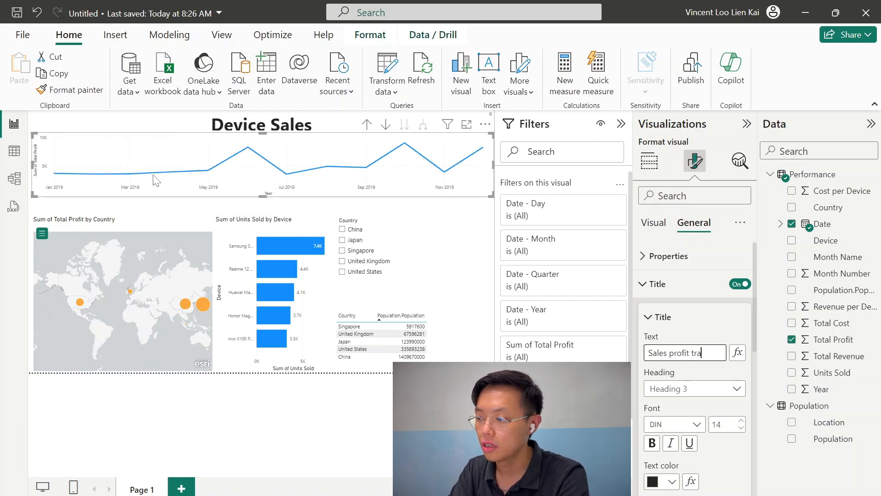
text(ales profit trend acros)
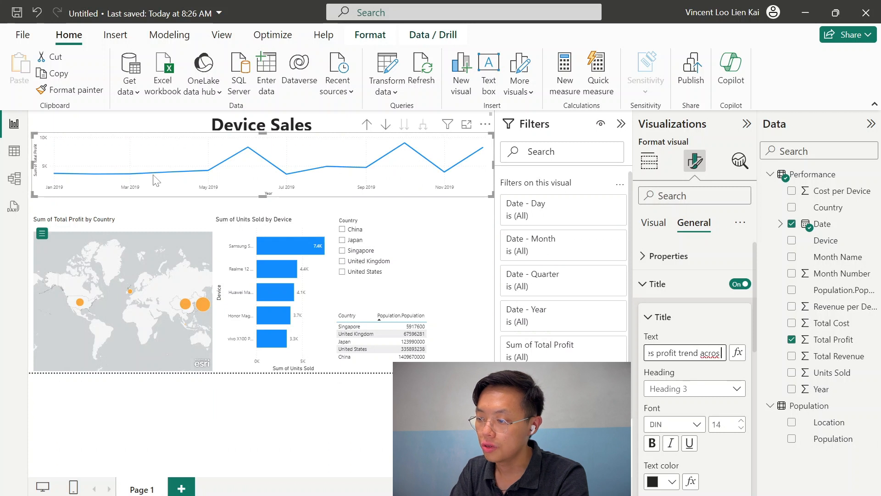
text(s 2029)
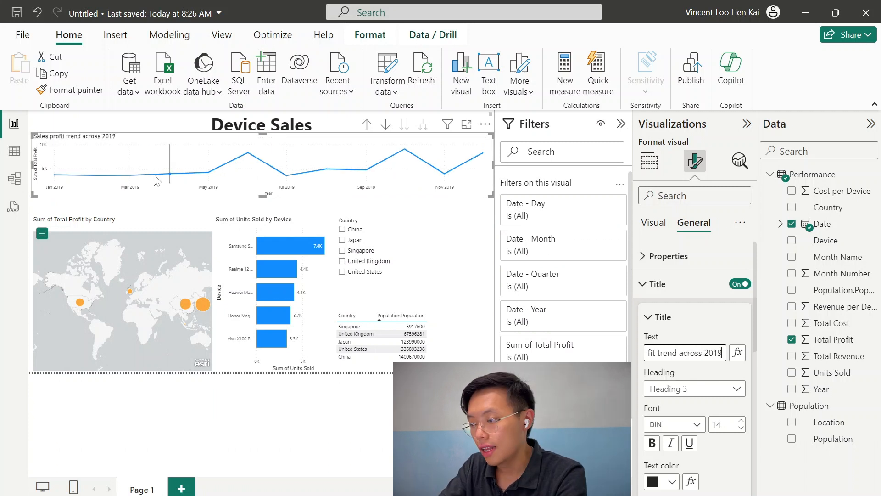
scroll(709, 390, down, 3)
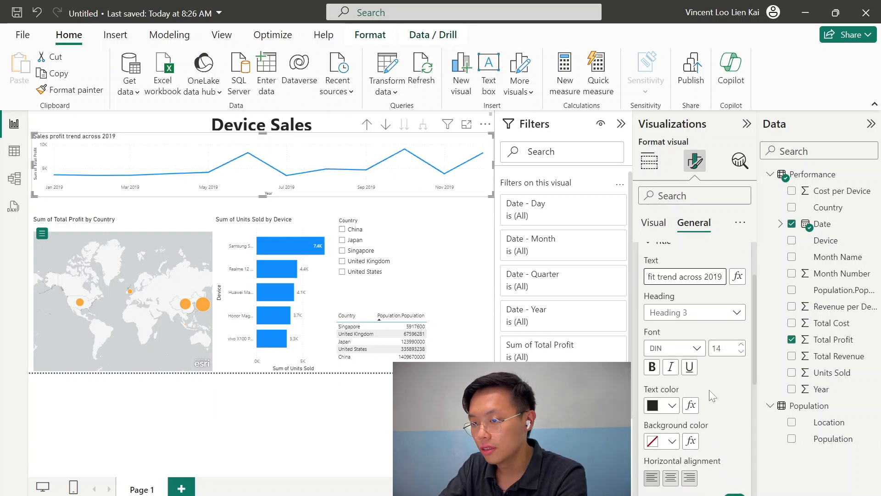
click(670, 478)
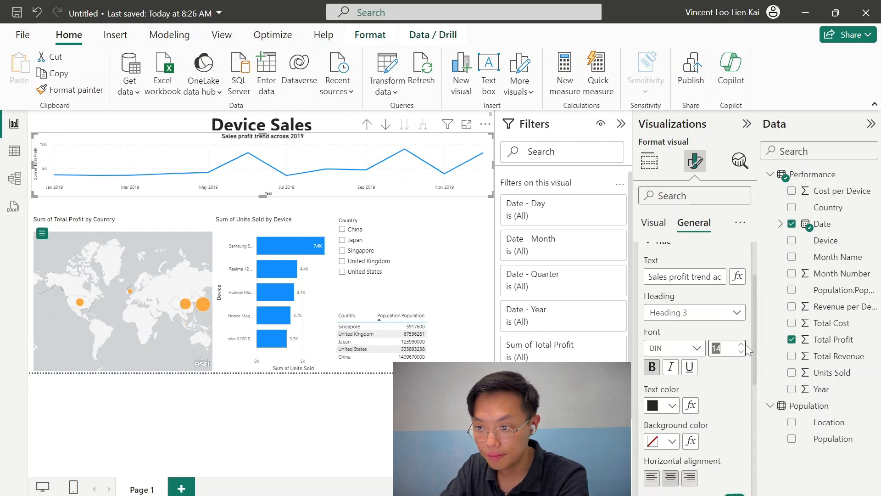
Retitle the map 'Country Profit Graph' and center its title
click(381, 420)
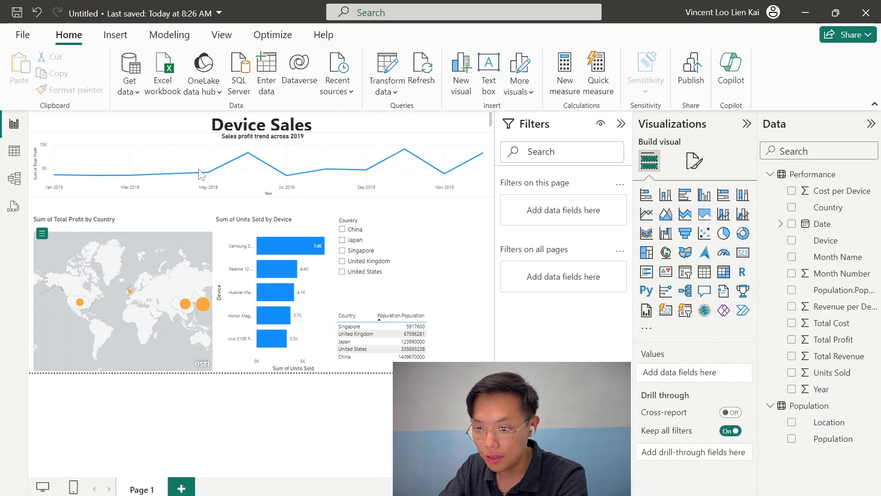
click(151, 225)
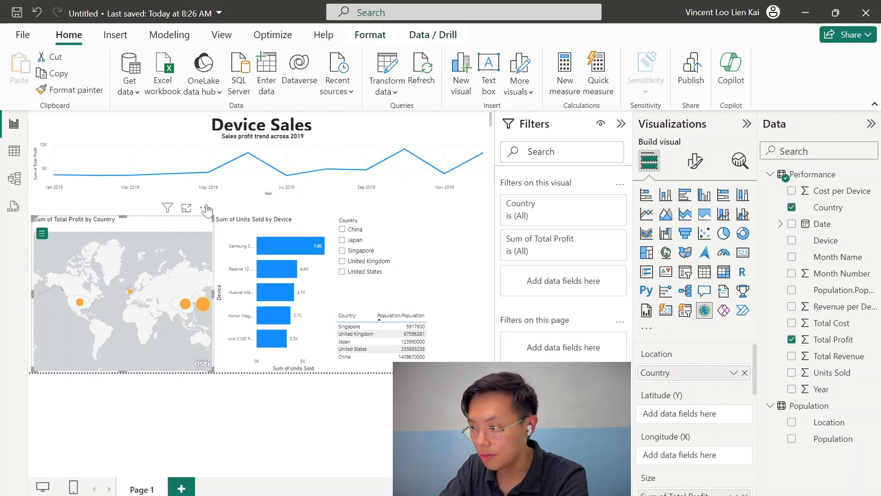
click(695, 161)
click(694, 222)
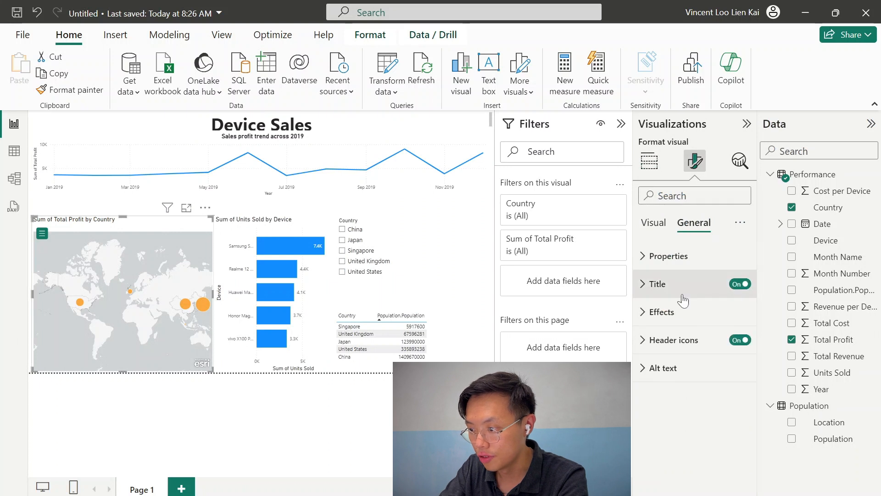
click(661, 283)
triple_click(684, 352)
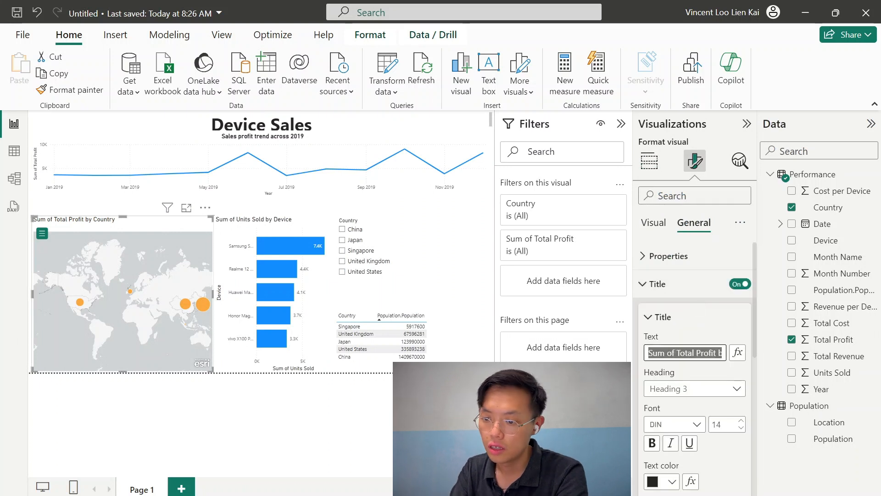
text(Profit Graph)
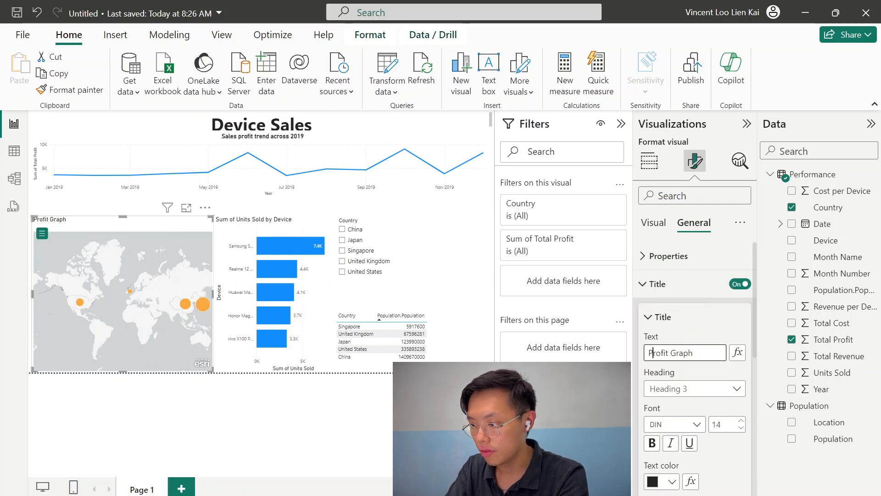
click(649, 352)
text(Country)
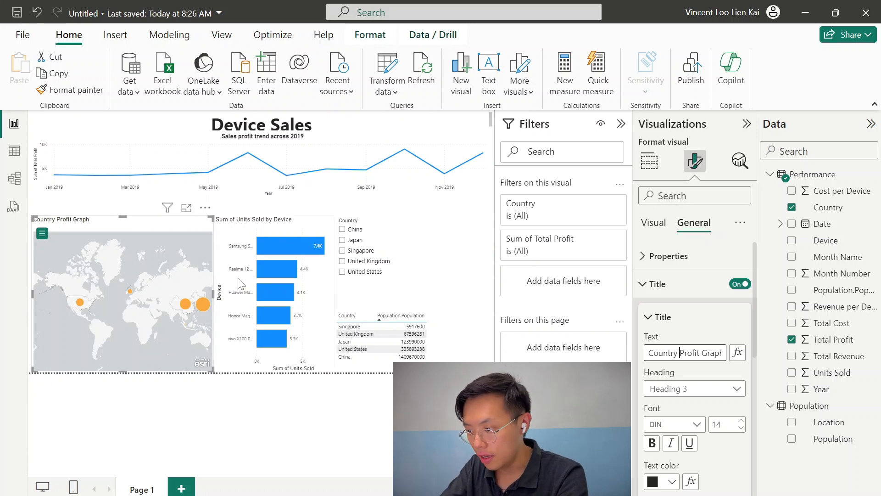
scroll(689, 404, down, 3)
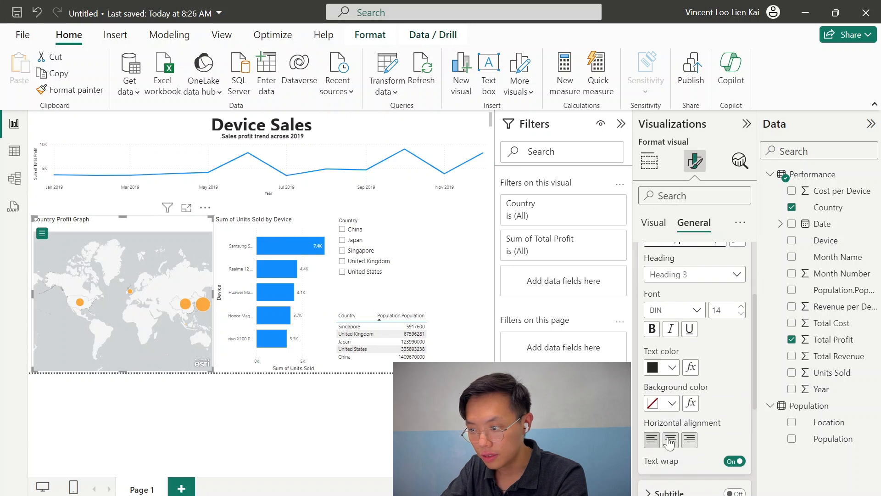
click(670, 440)
click(652, 330)
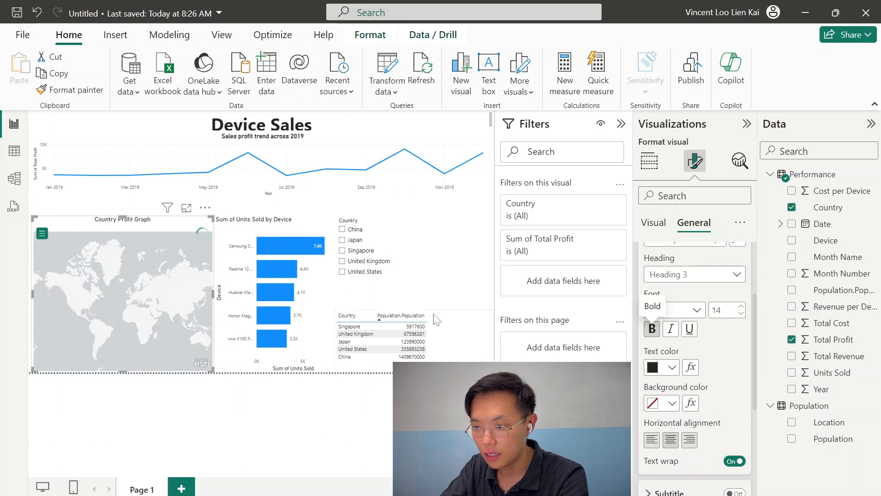
Retitle the bar chart 'Total device sales'
click(268, 223)
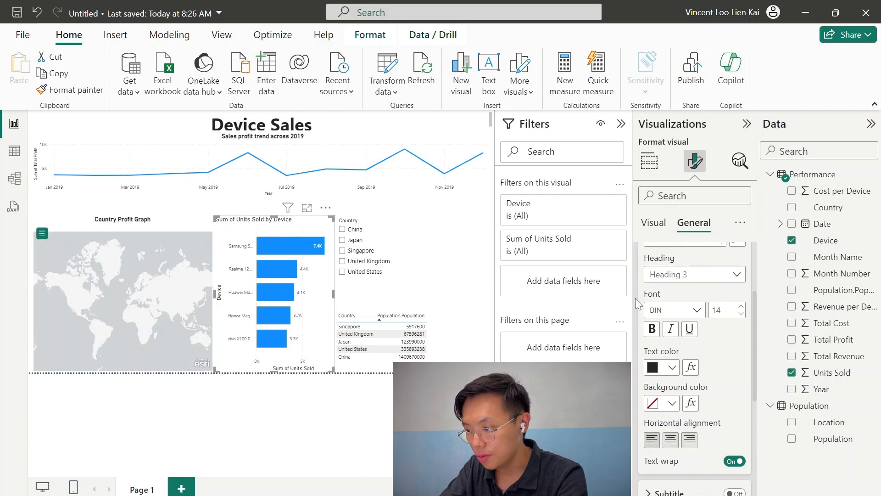
click(687, 353)
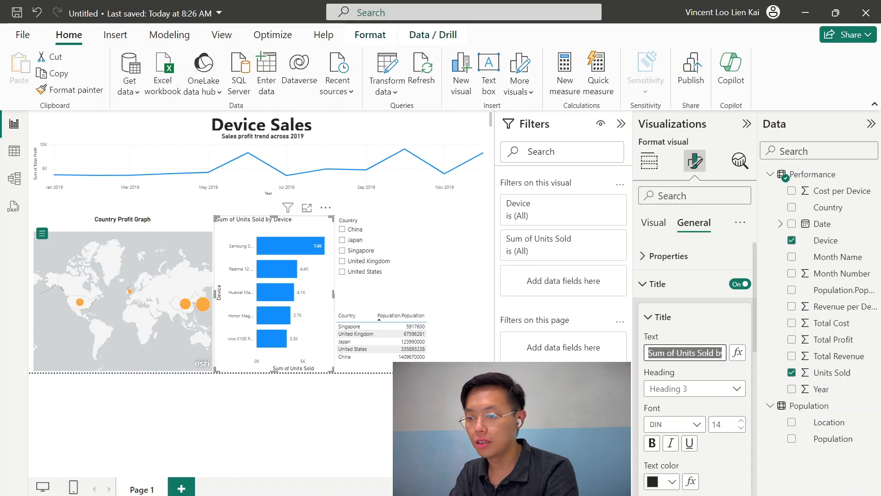
text(Tot)
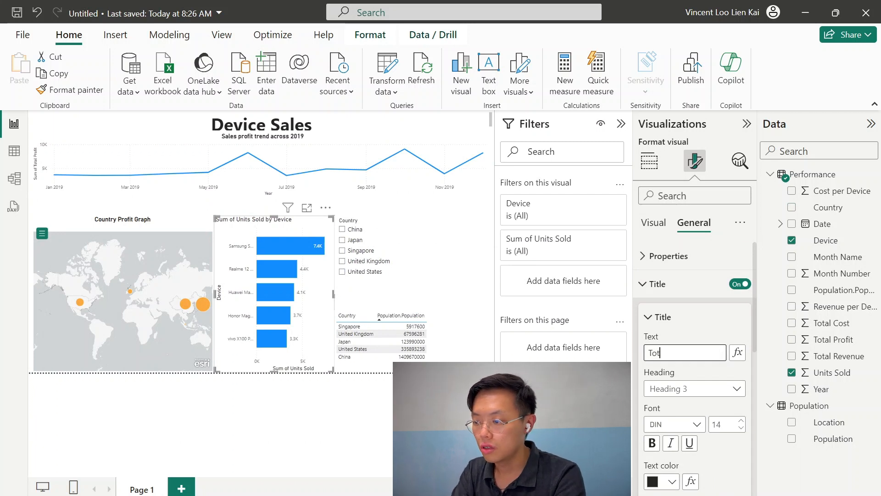
text(al device sales)
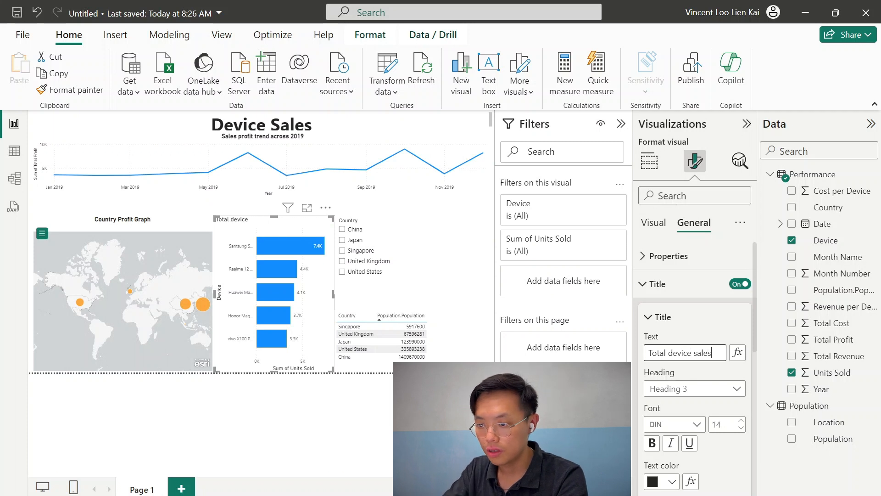
Turn on the slicer's title and name it 'Country Filter'
click(362, 250)
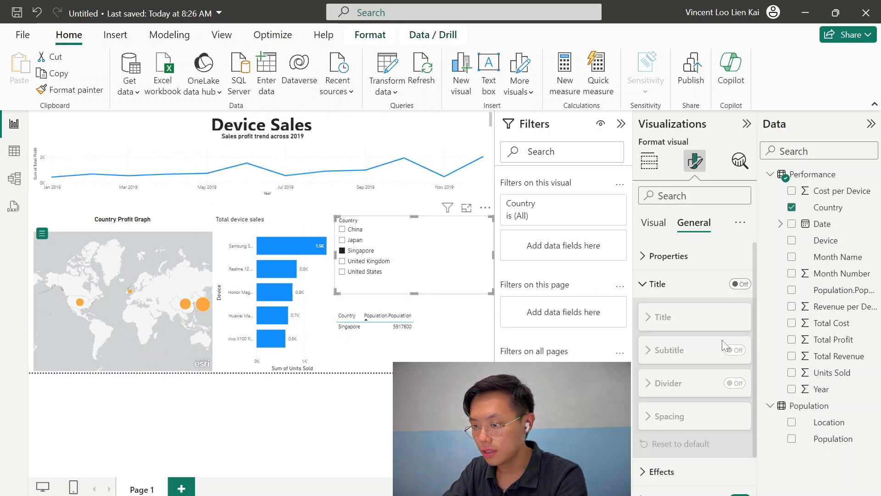
click(697, 289)
click(739, 283)
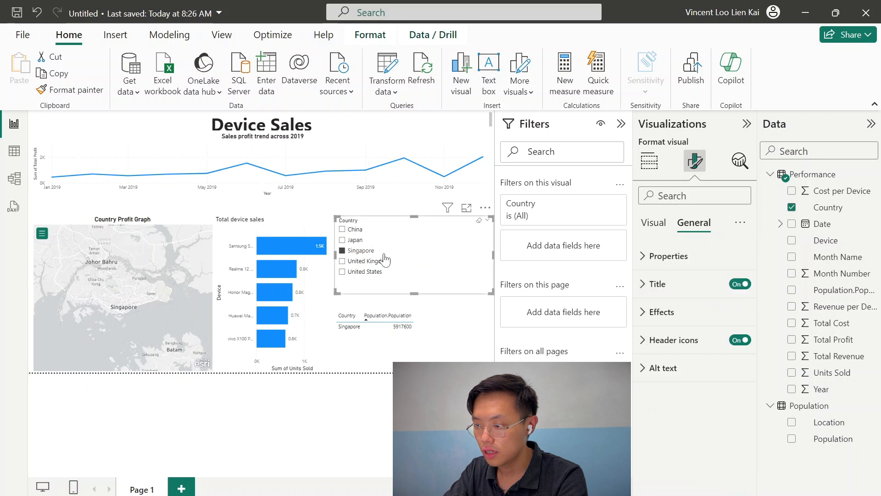
click(379, 254)
click(675, 285)
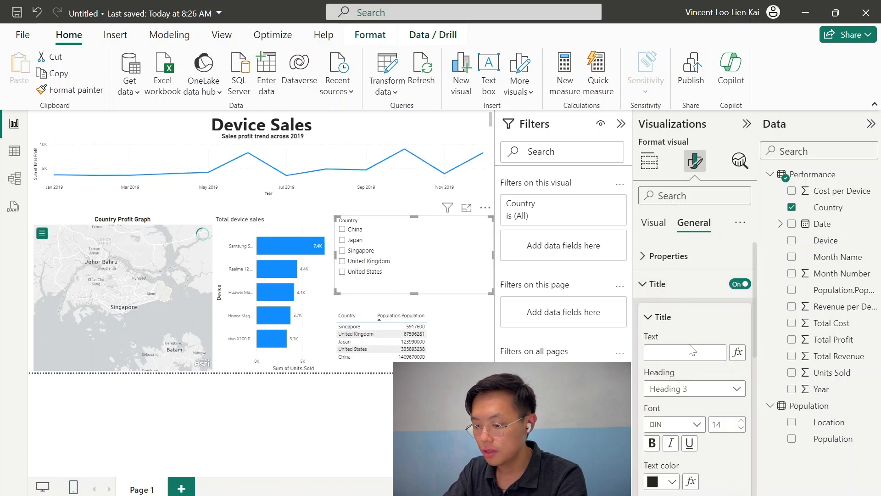
click(679, 353)
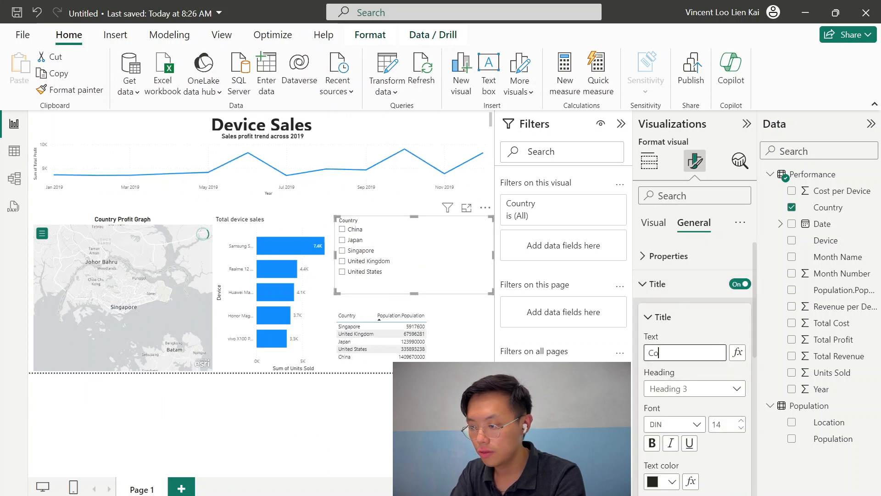
text(Countr fi)
key(BackSpace)
key(BackSpace)
key(BackSpace)
key(BackSpace)
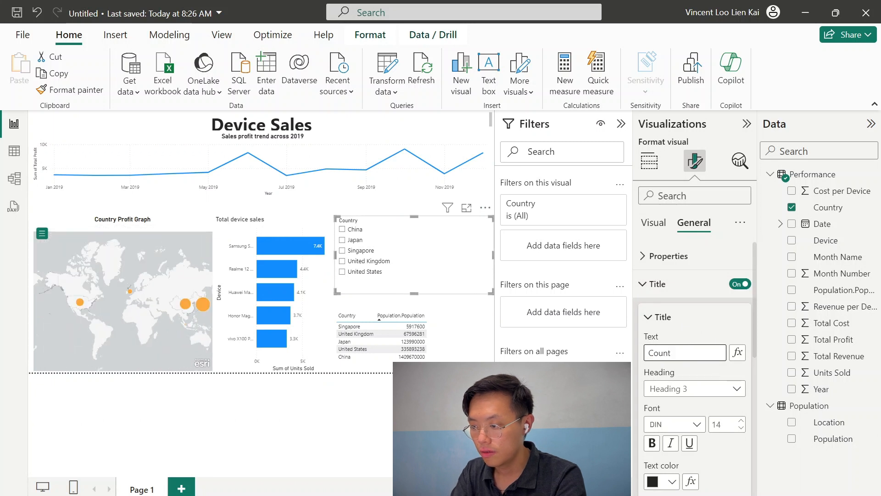
text(ry Filter)
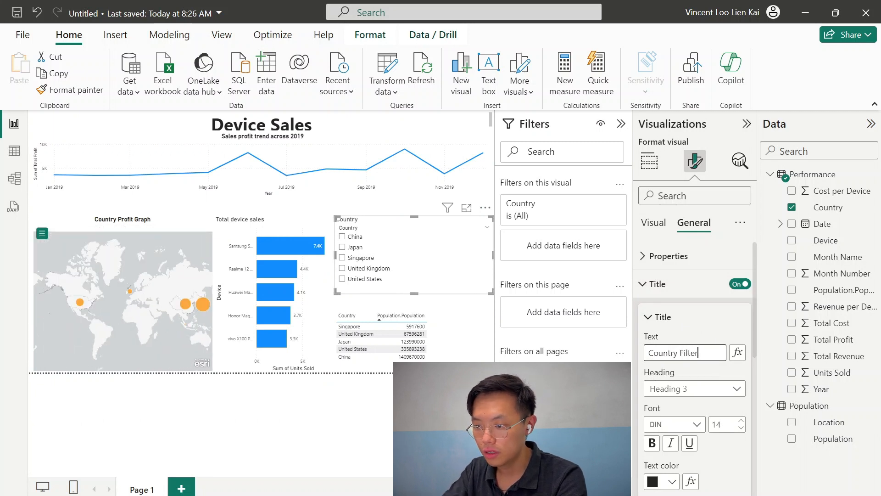
Turn on the table's title, name it 'Country Population', and center it
click(481, 358)
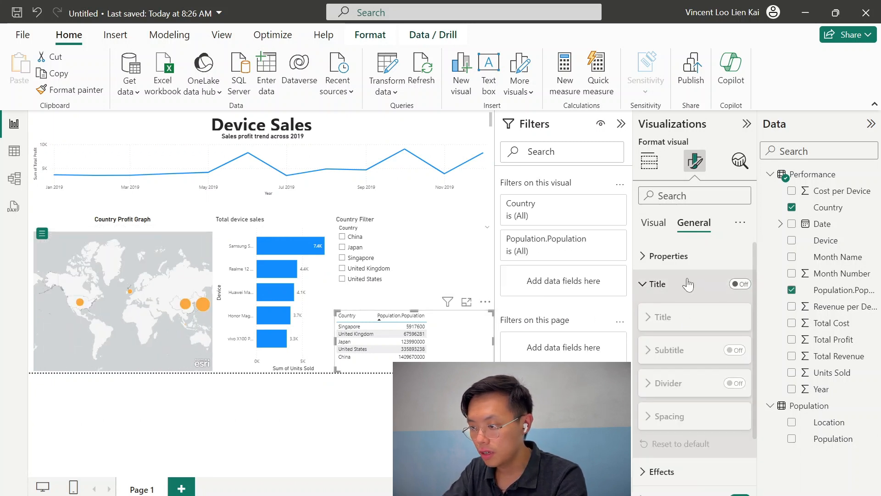
click(733, 285)
click(648, 353)
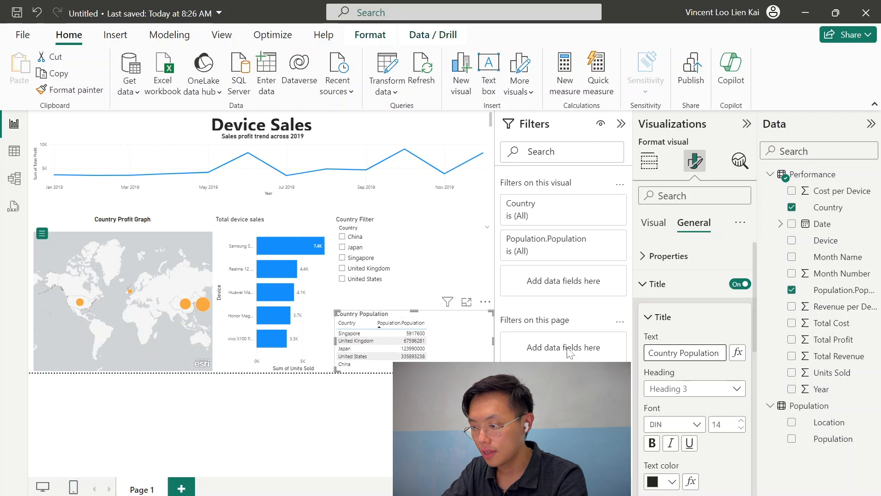
click(654, 445)
scroll(656, 447, down, 3)
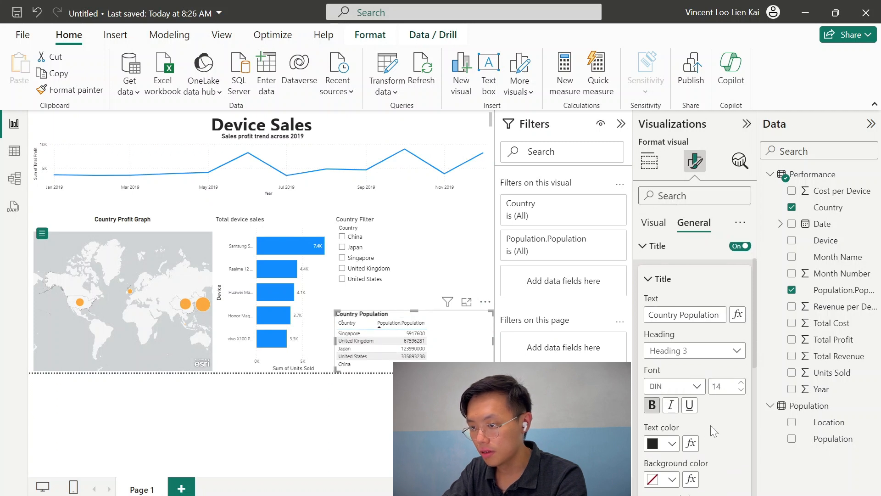
click(670, 439)
Center the slicer's title
click(430, 238)
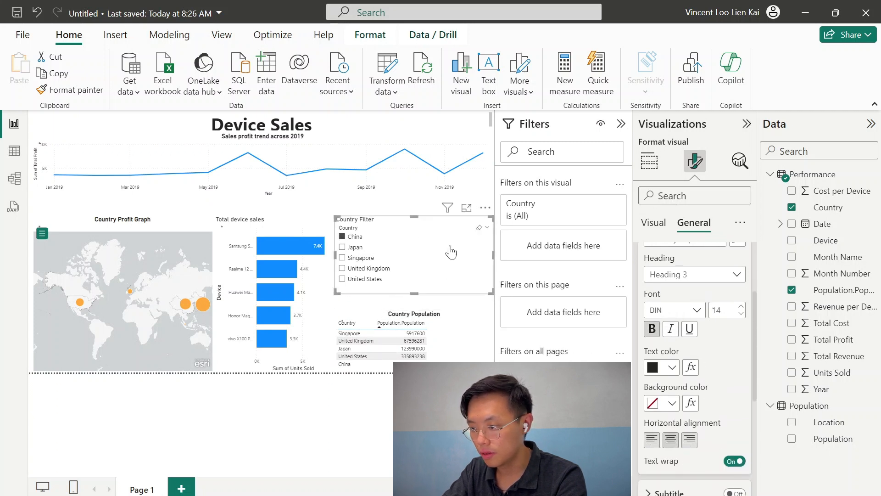
click(670, 439)
click(353, 238)
click(250, 224)
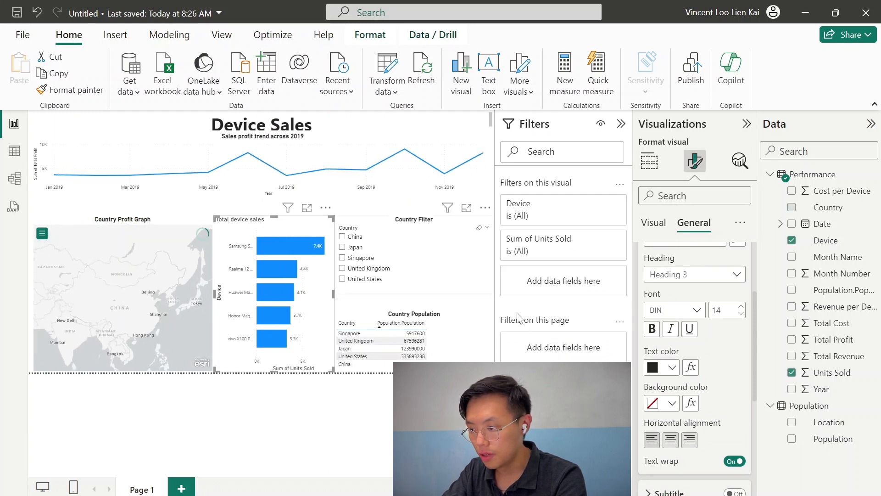
Bold and center the bar chart's 'Total device sales' title
click(651, 328)
click(666, 442)
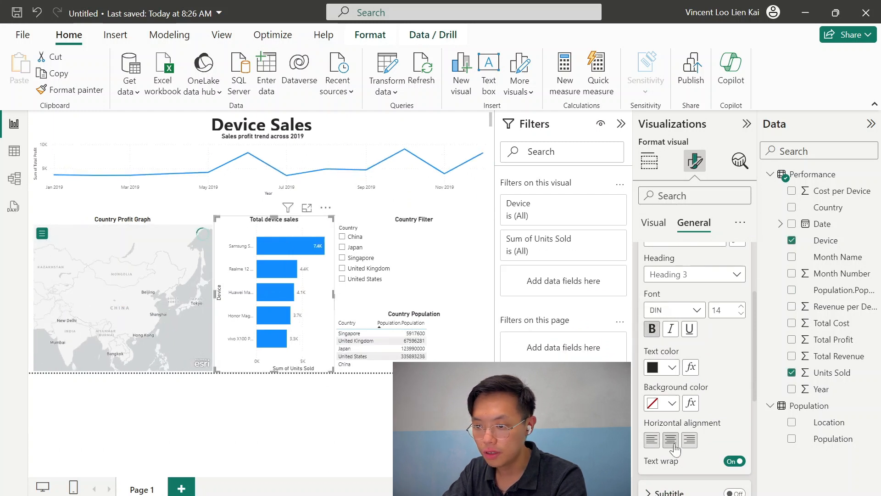
click(248, 418)
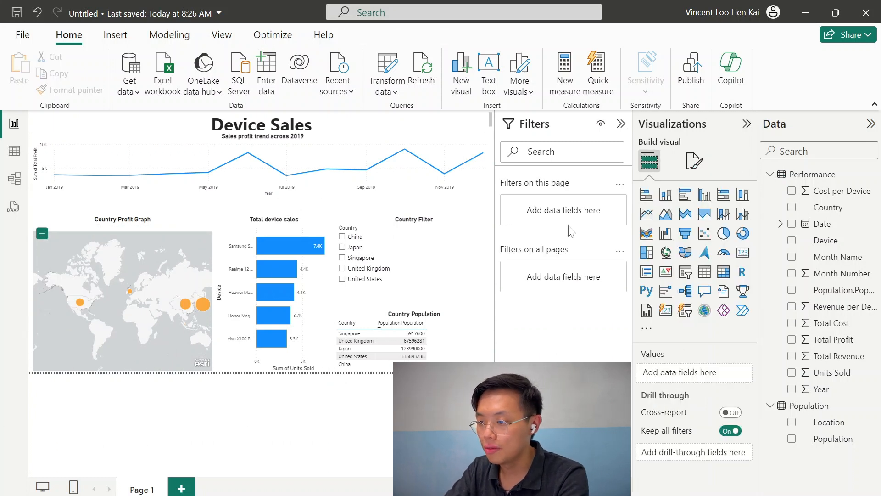
Try a blue background on the Country Filter slicer, then restore it to white
click(352, 247)
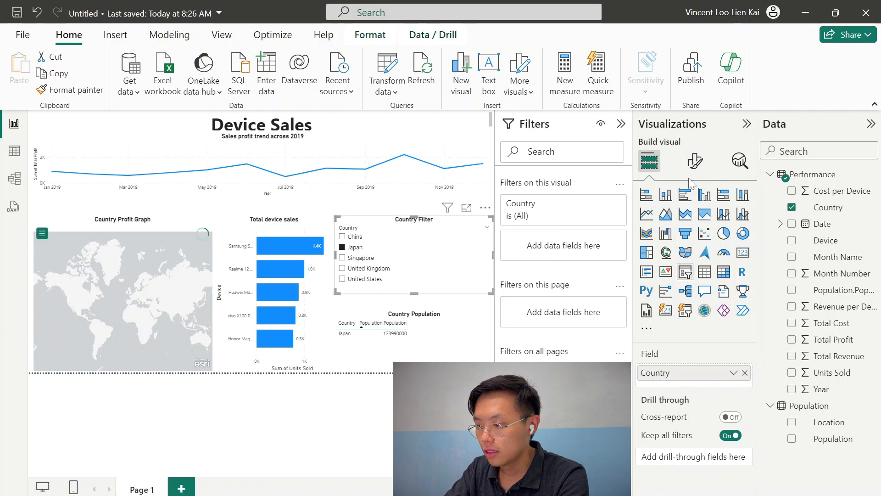
click(697, 165)
click(704, 225)
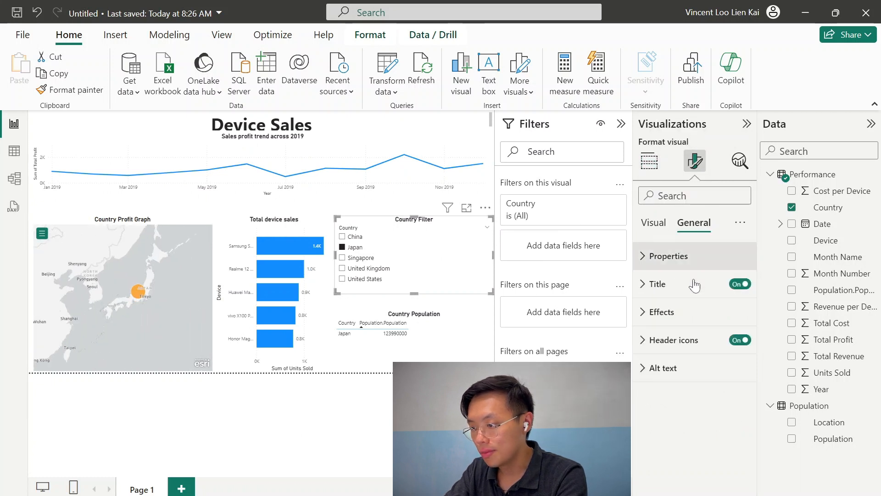
click(664, 312)
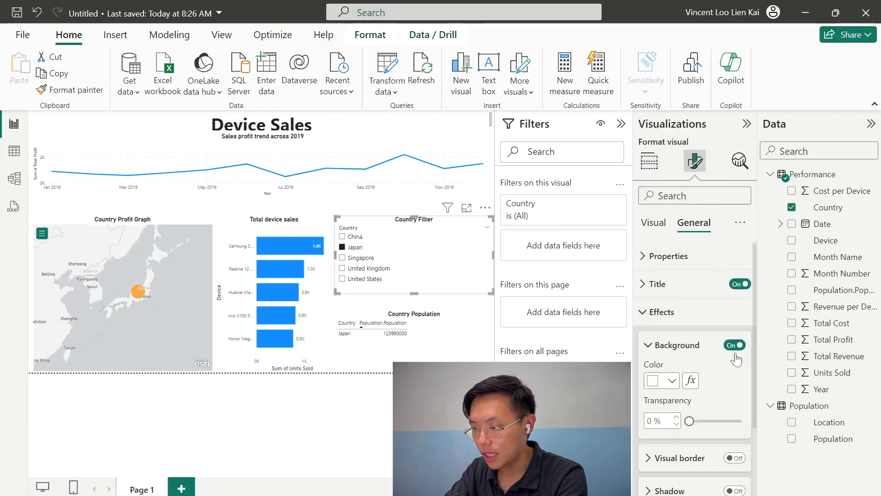
click(672, 380)
click(702, 321)
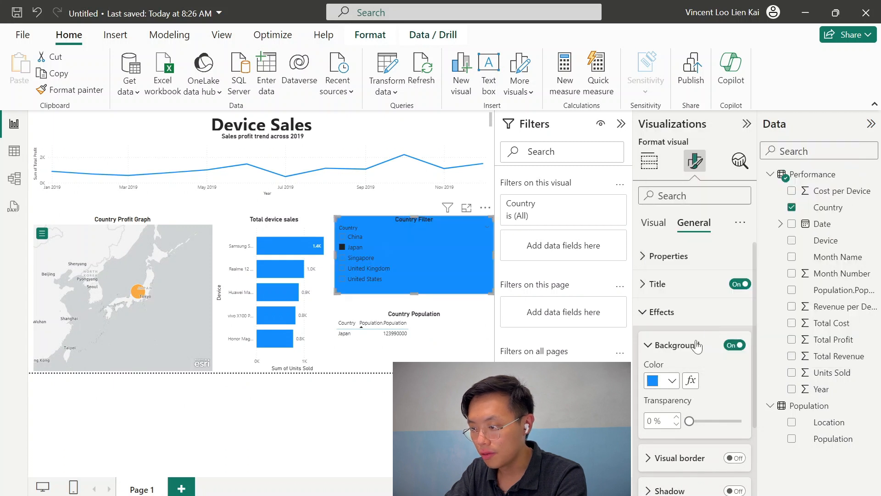
click(665, 382)
click(681, 319)
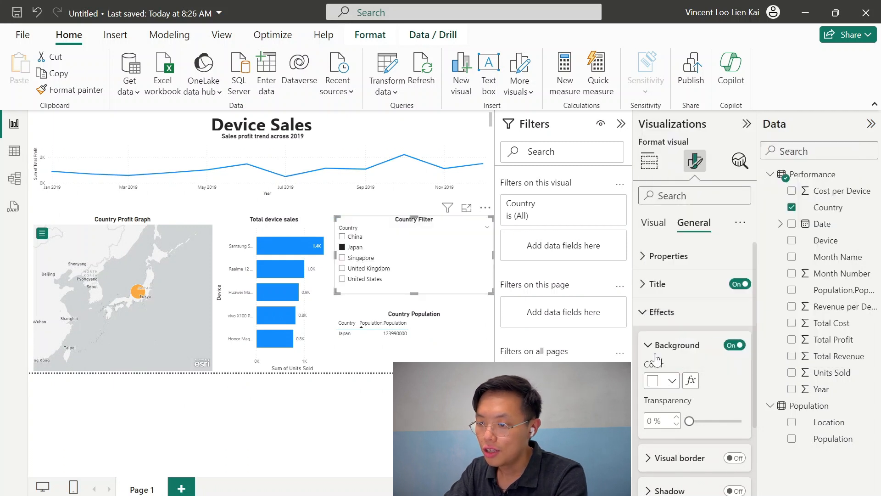
click(352, 247)
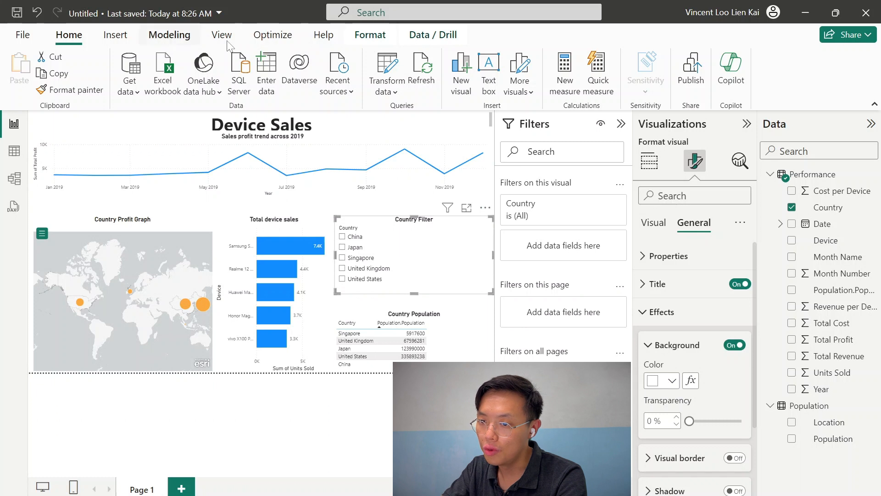
Preview several accessible and Power BI report themes
click(213, 38)
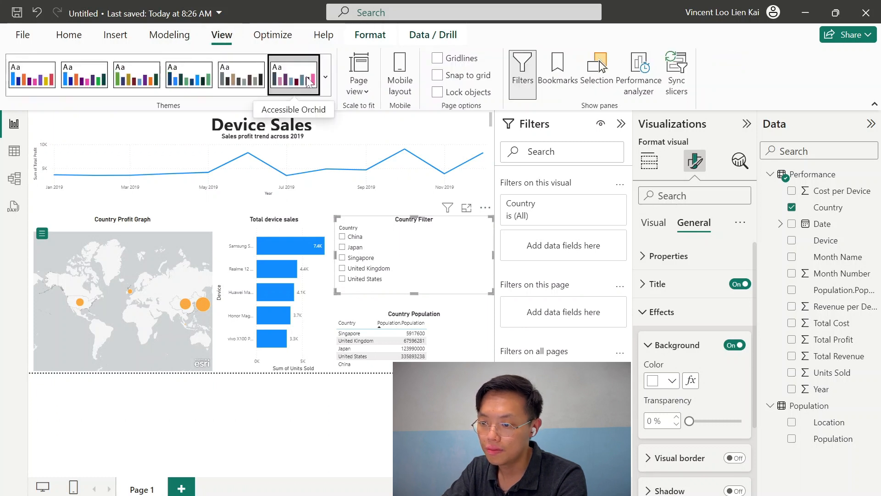
click(307, 77)
click(246, 77)
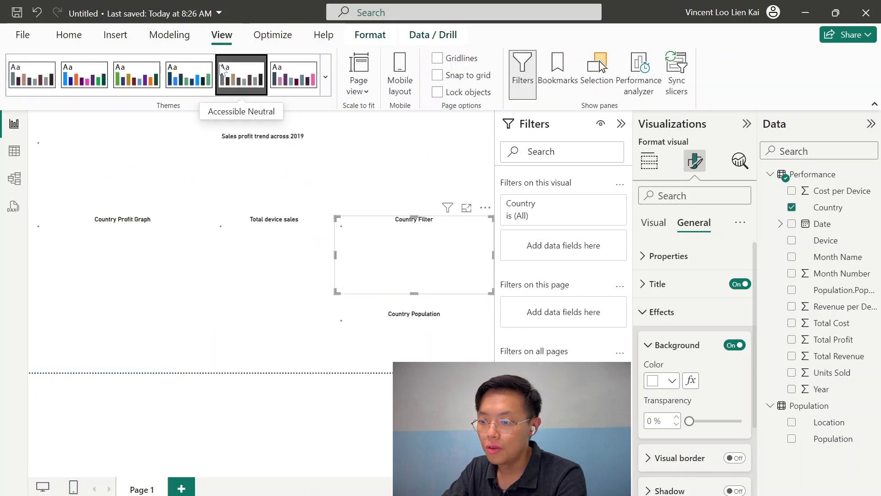
click(175, 77)
click(131, 76)
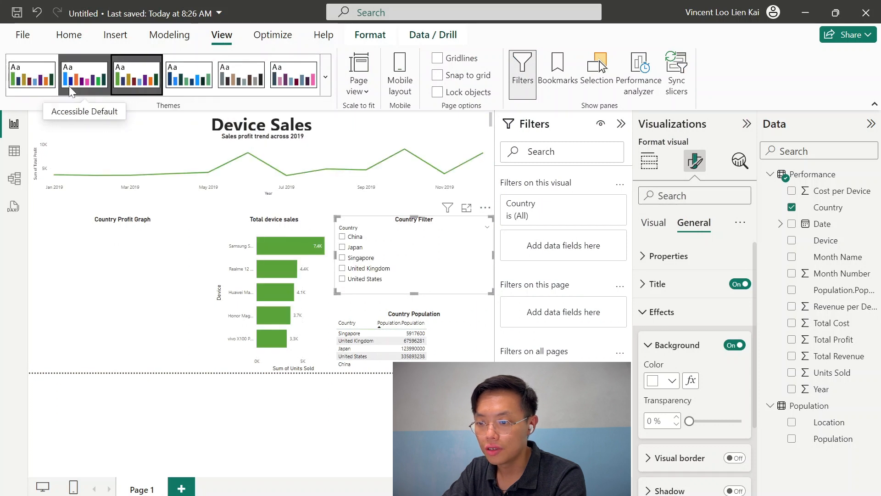
click(70, 87)
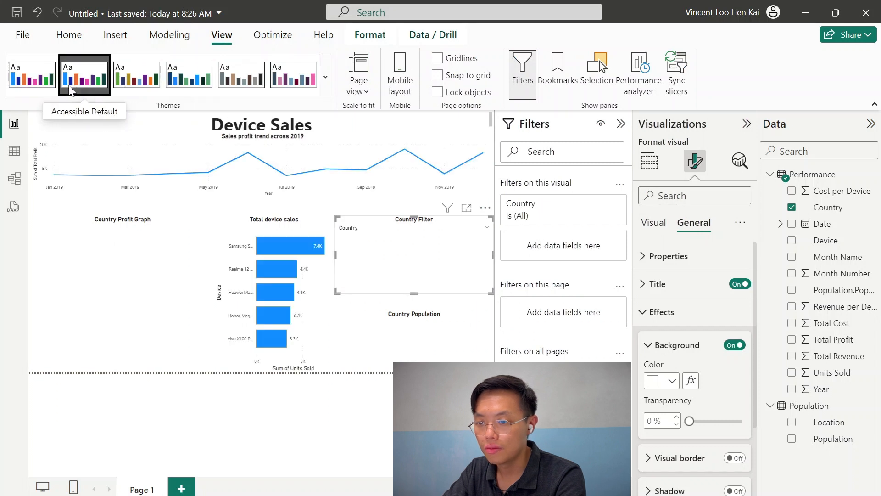
click(137, 79)
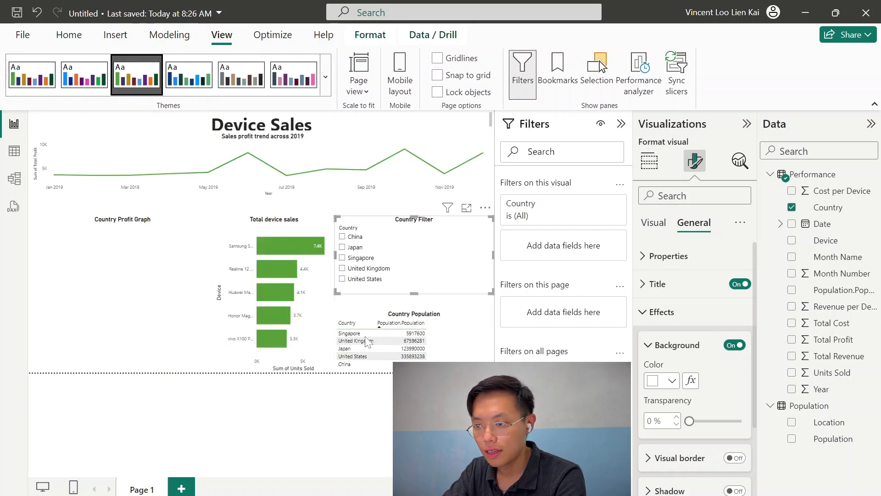
click(326, 77)
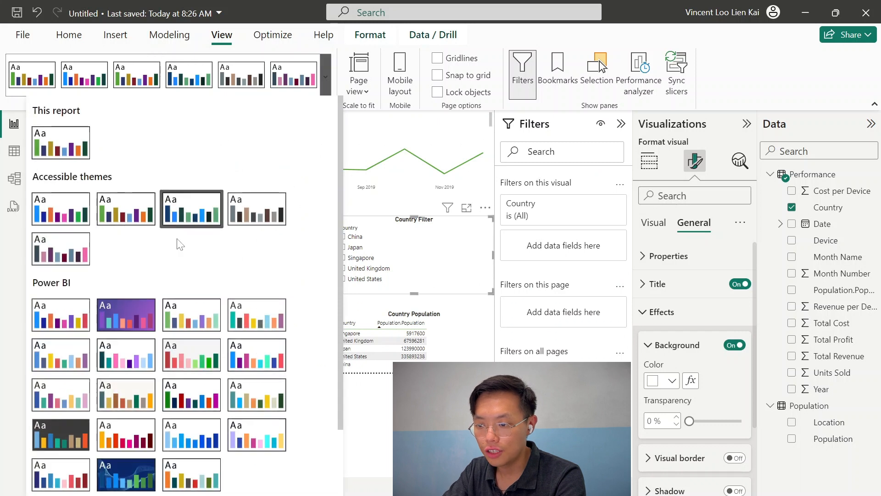
click(136, 308)
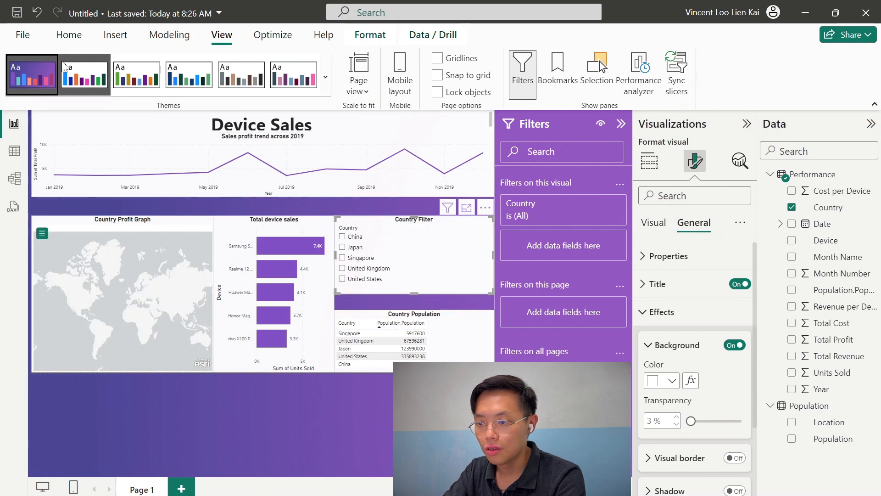
click(288, 78)
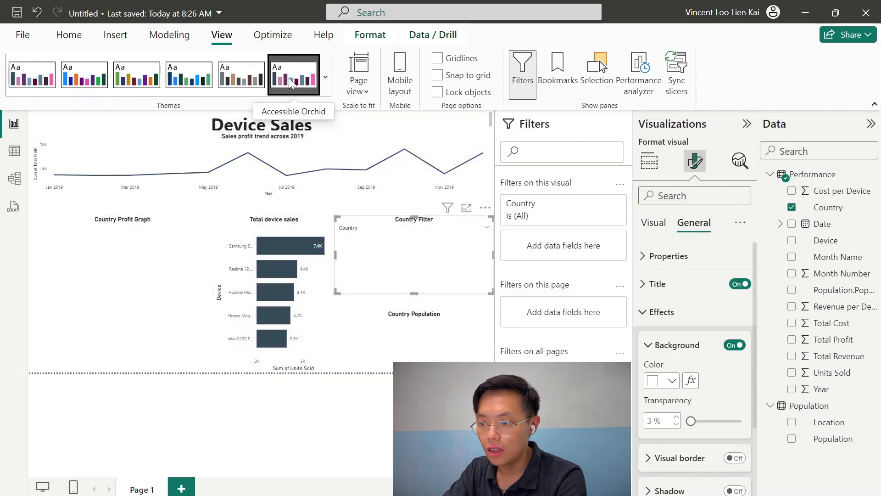
Apply the dark blue Power BI theme with the wave background to the report
click(325, 80)
click(143, 463)
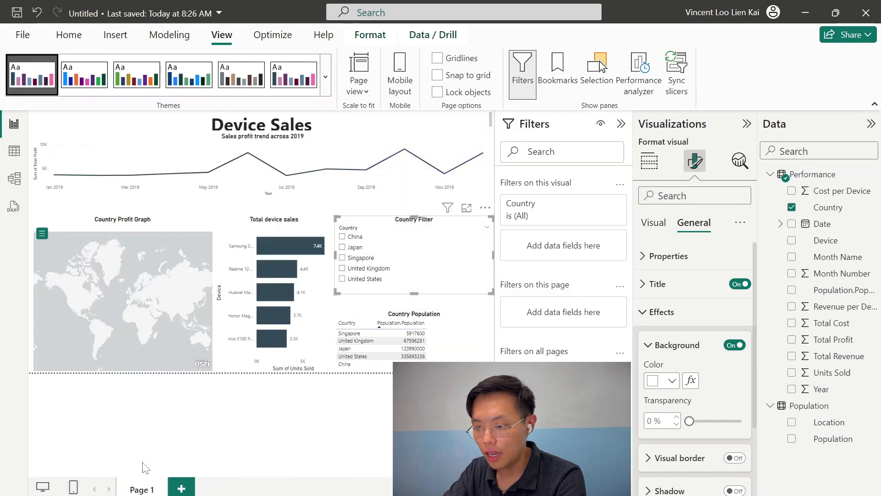
click(310, 418)
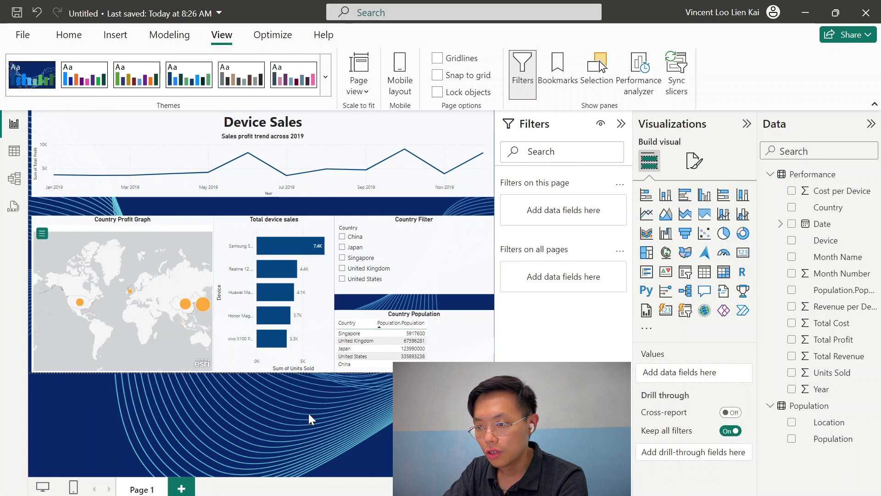
Turn off the 'Device Sales' title text box's background and make its text white
click(302, 121)
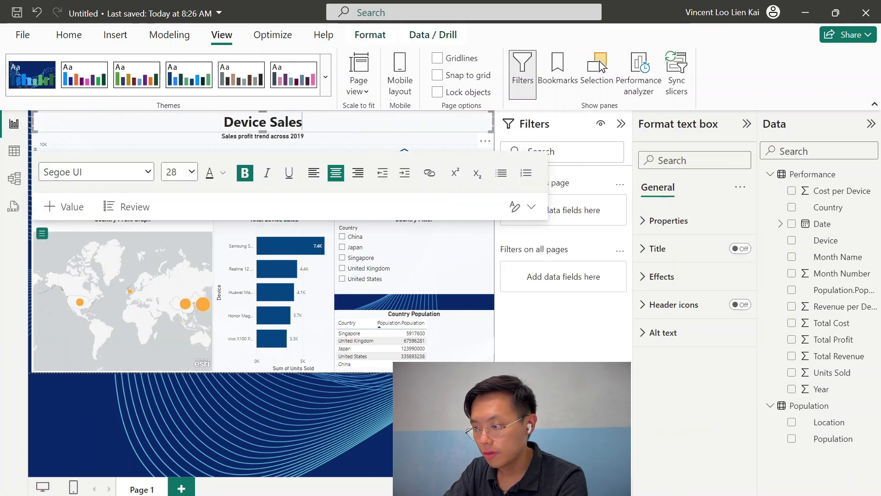
click(662, 277)
click(734, 309)
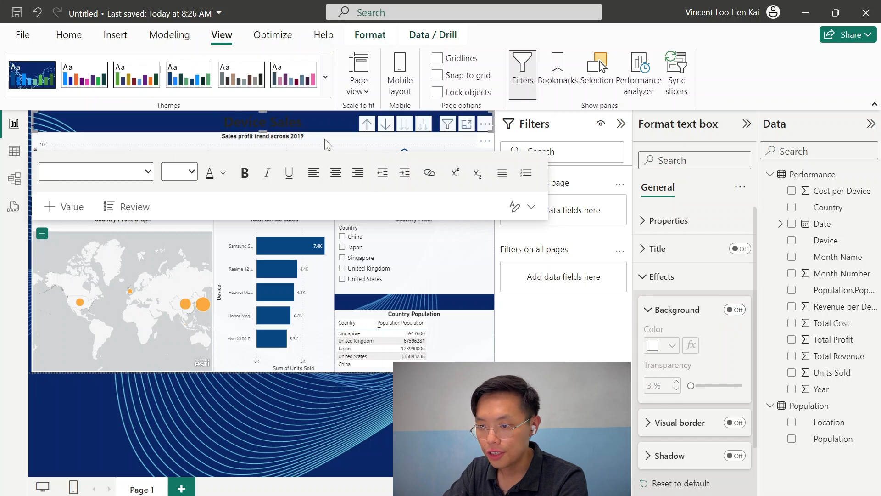
key(ctrl+a)
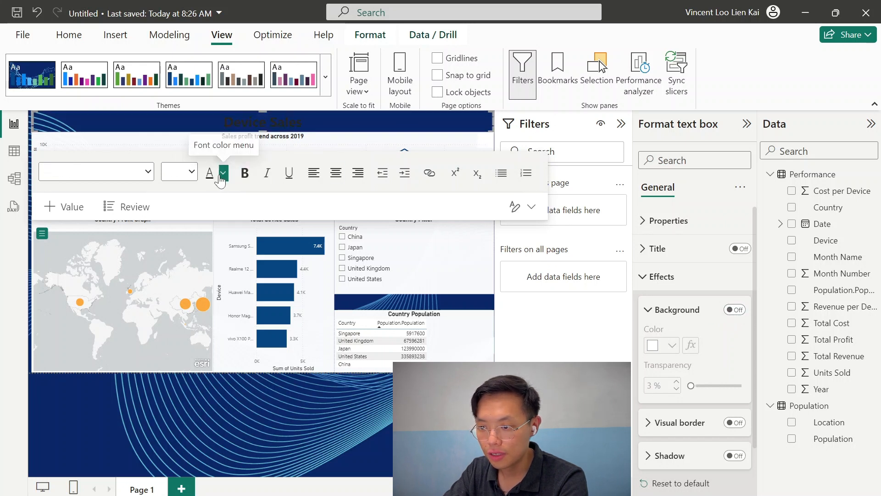
click(223, 172)
click(239, 221)
click(297, 432)
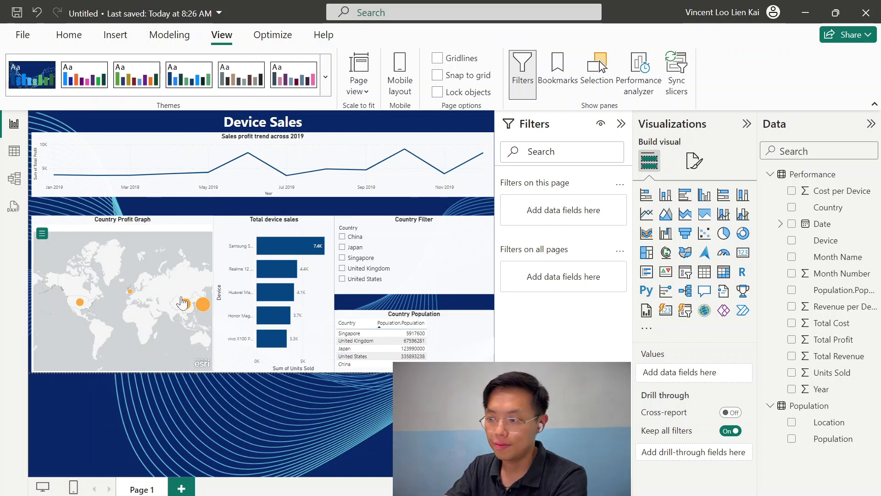
Save the changes, publish the report to My workspace, and open it in the Power BI service
click(68, 35)
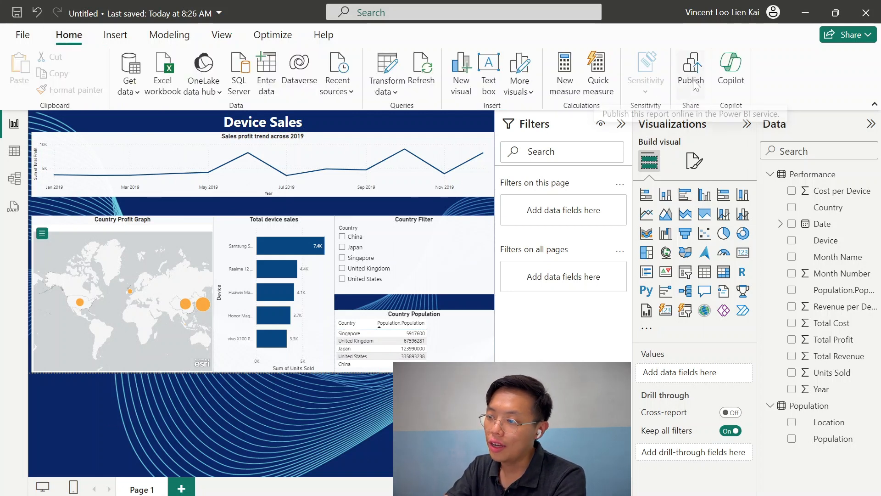
click(696, 84)
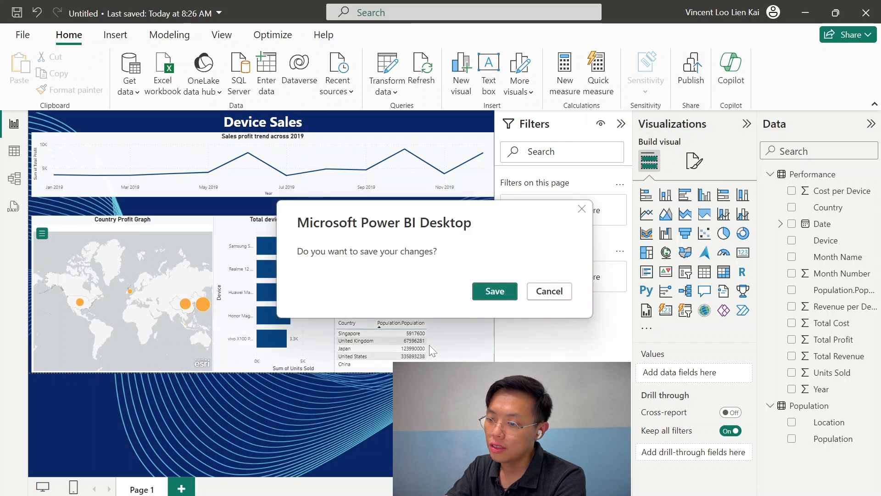
click(493, 291)
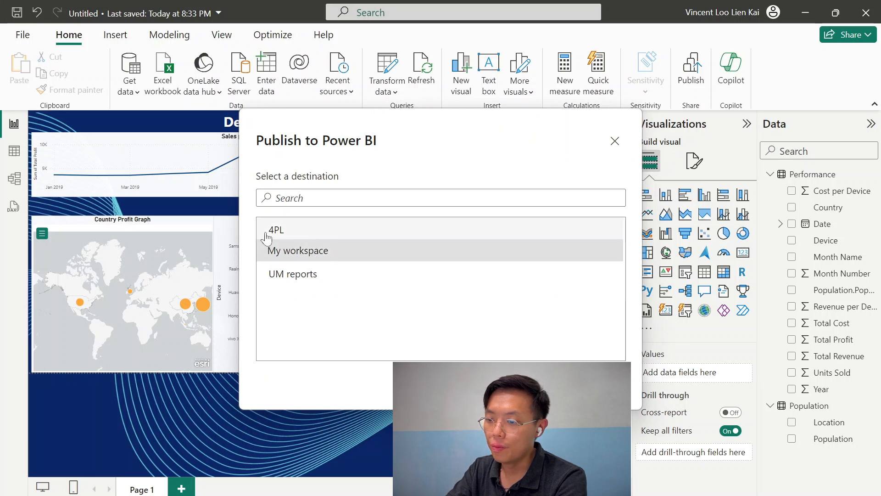
click(332, 256)
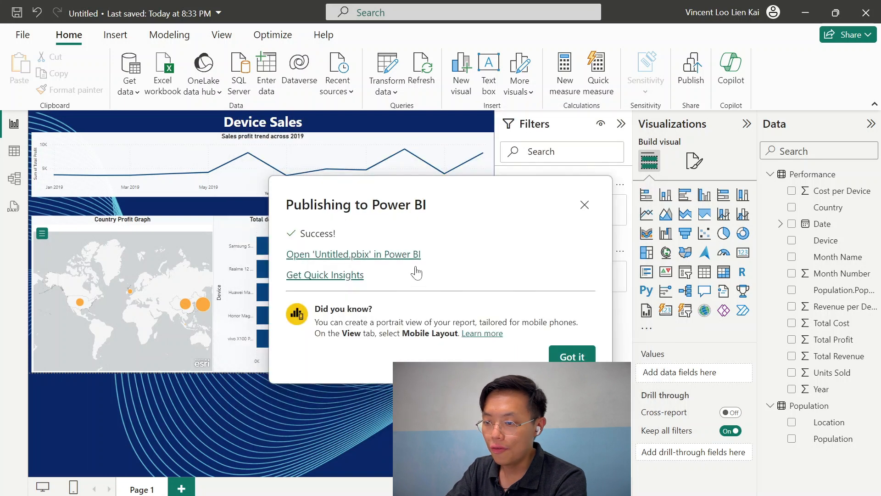
click(356, 255)
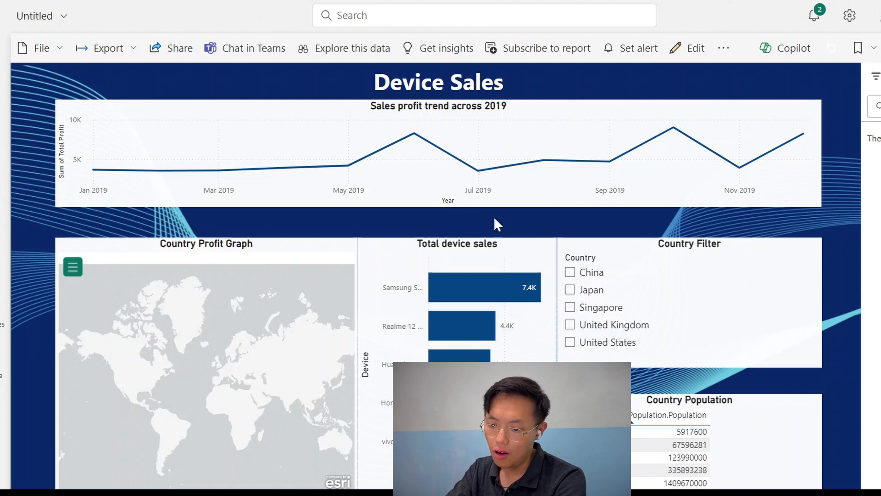
Switch back to Power BI Desktop
mouse_move(138, 494)
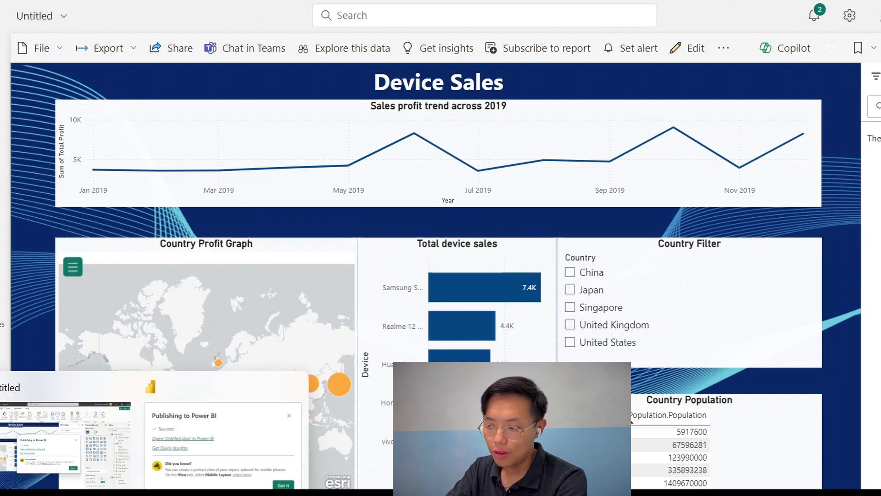
click(75, 470)
click(657, 142)
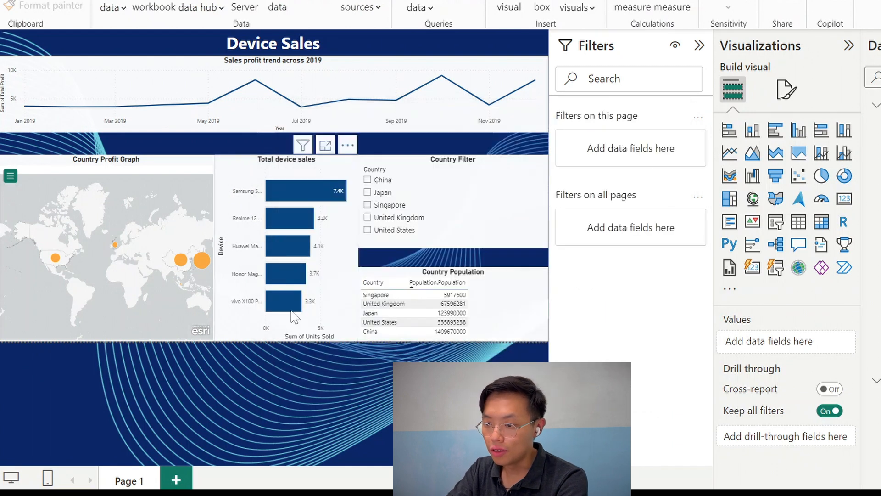